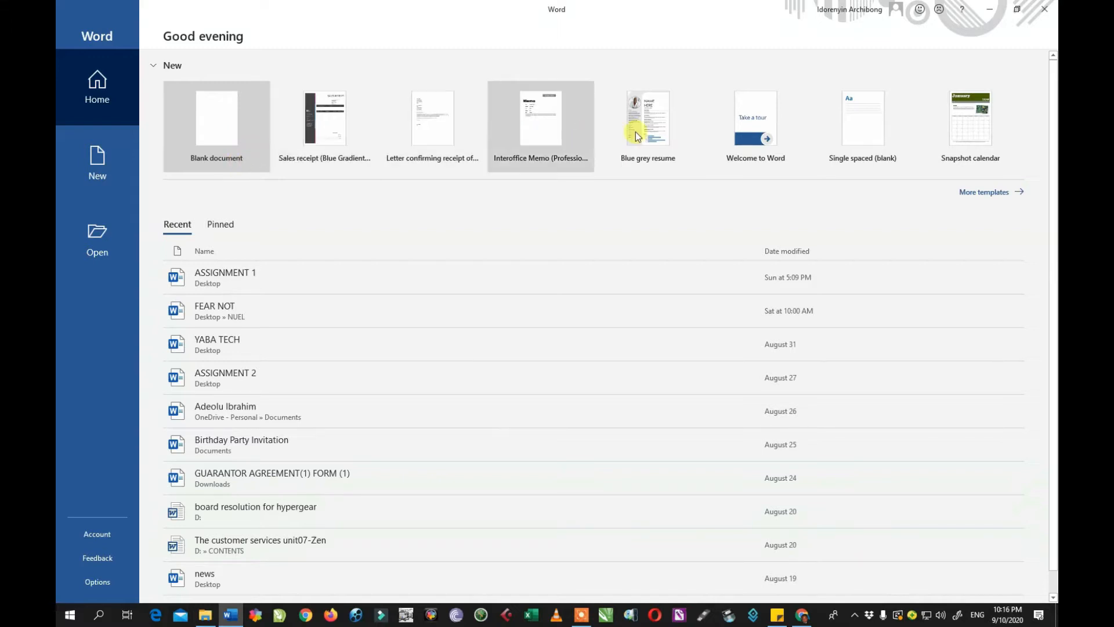
Browse the full template gallery and open the Party invitation flyer preview.
click(997, 192)
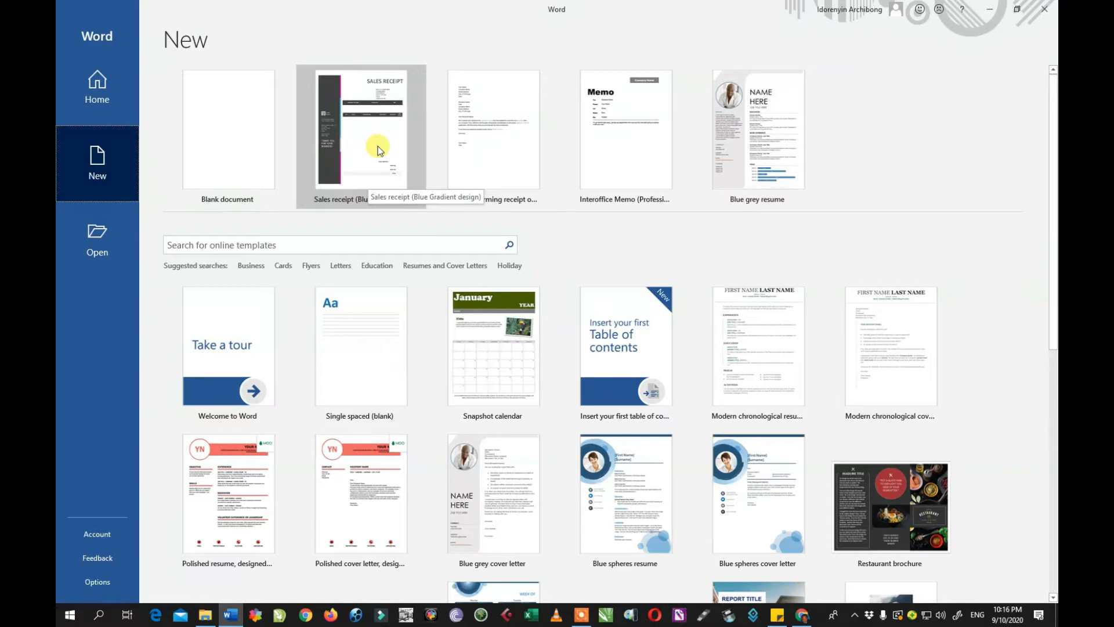
scroll(382, 159, down, 4)
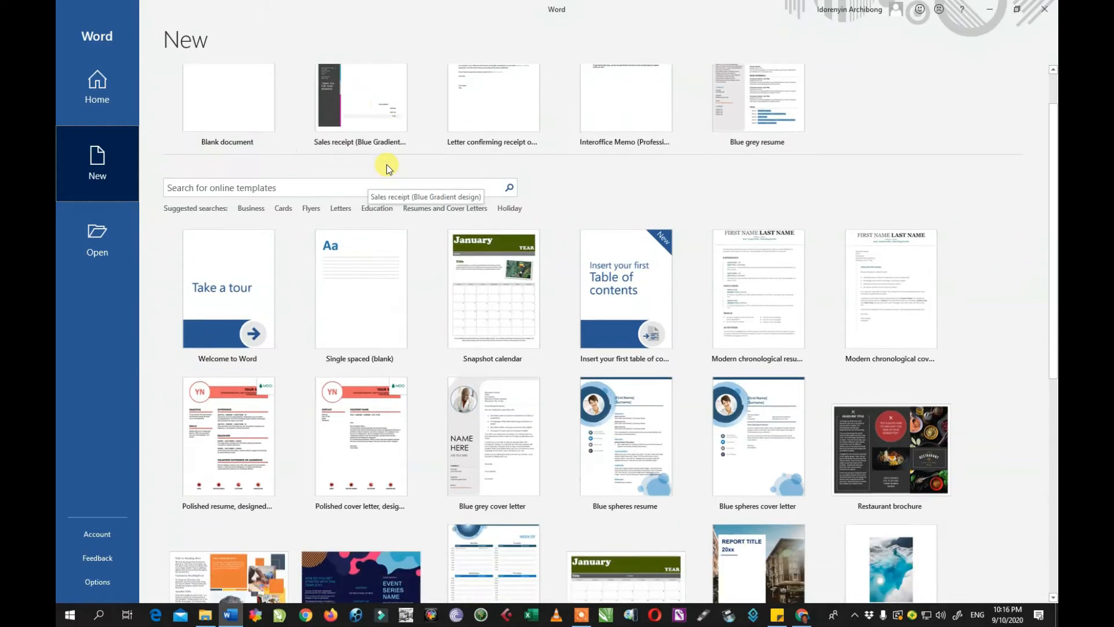
scroll(389, 166, down, 2)
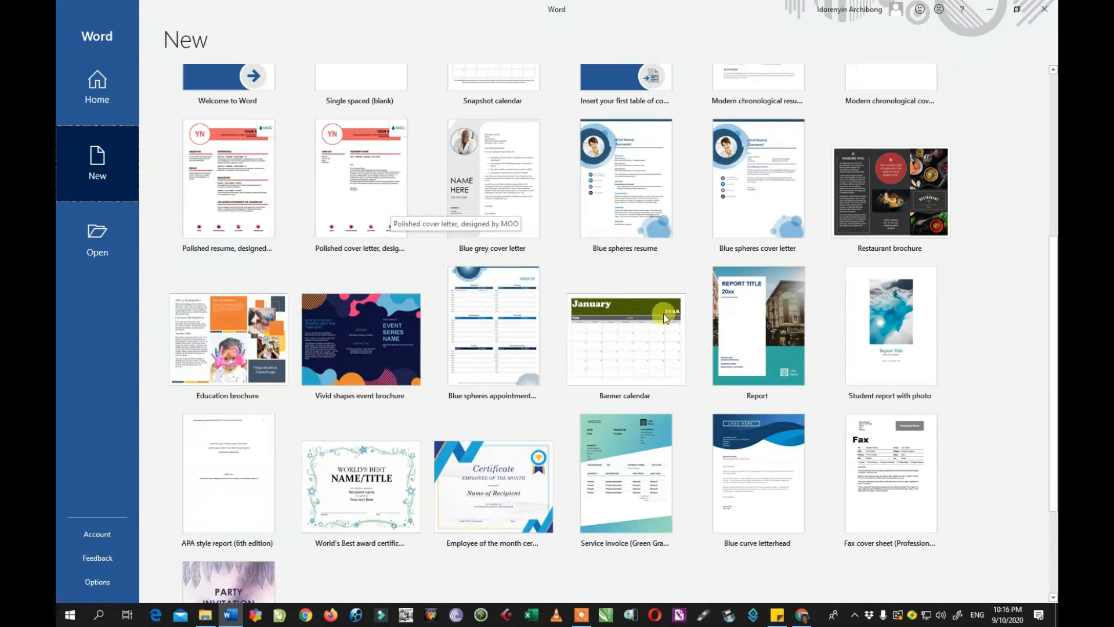
scroll(744, 343, down, 1)
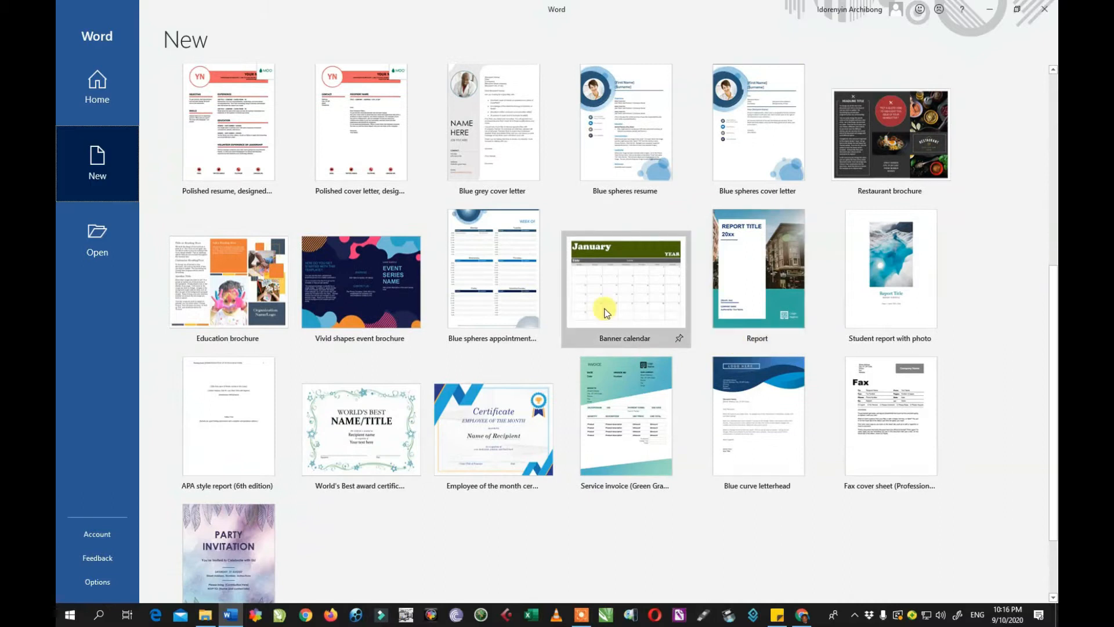
scroll(566, 335, down, 2)
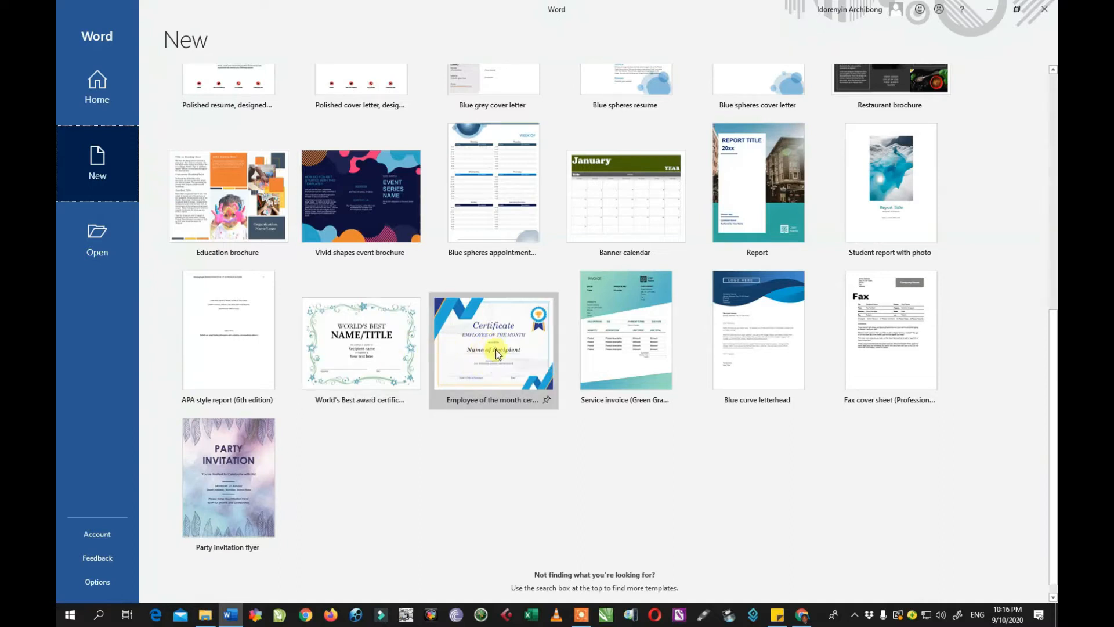
scroll(524, 354, up, 10)
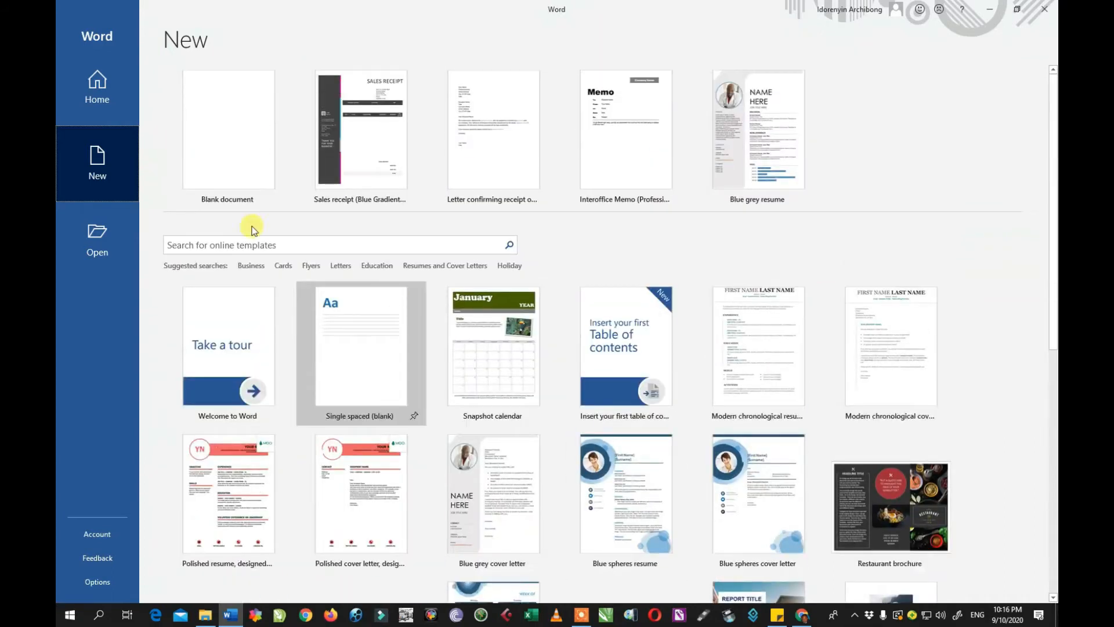
scroll(418, 368, down, 10)
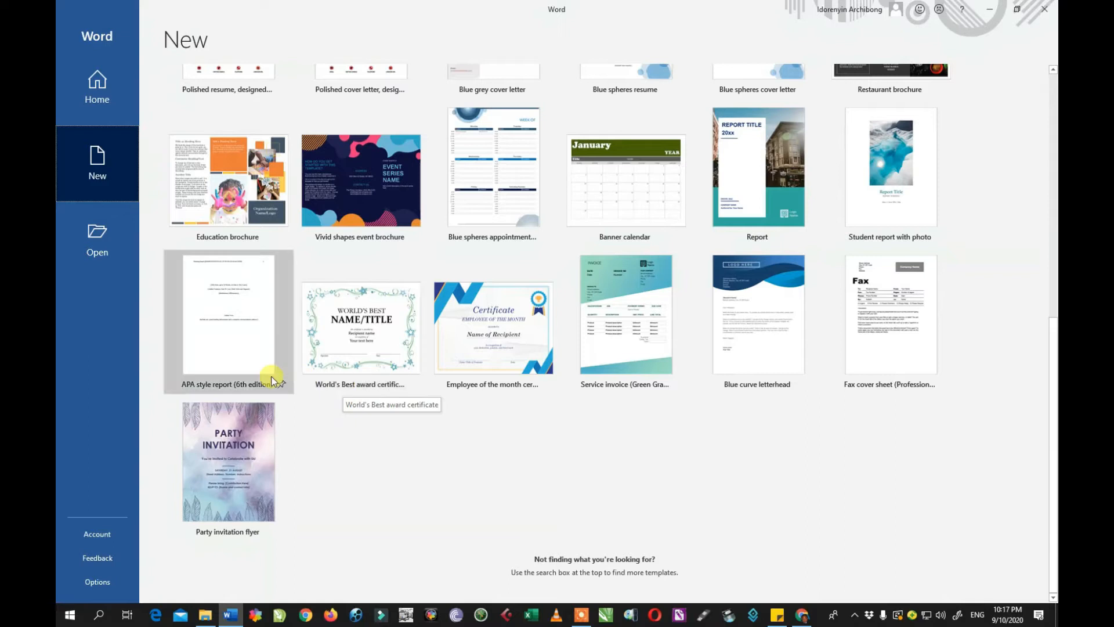
click(238, 459)
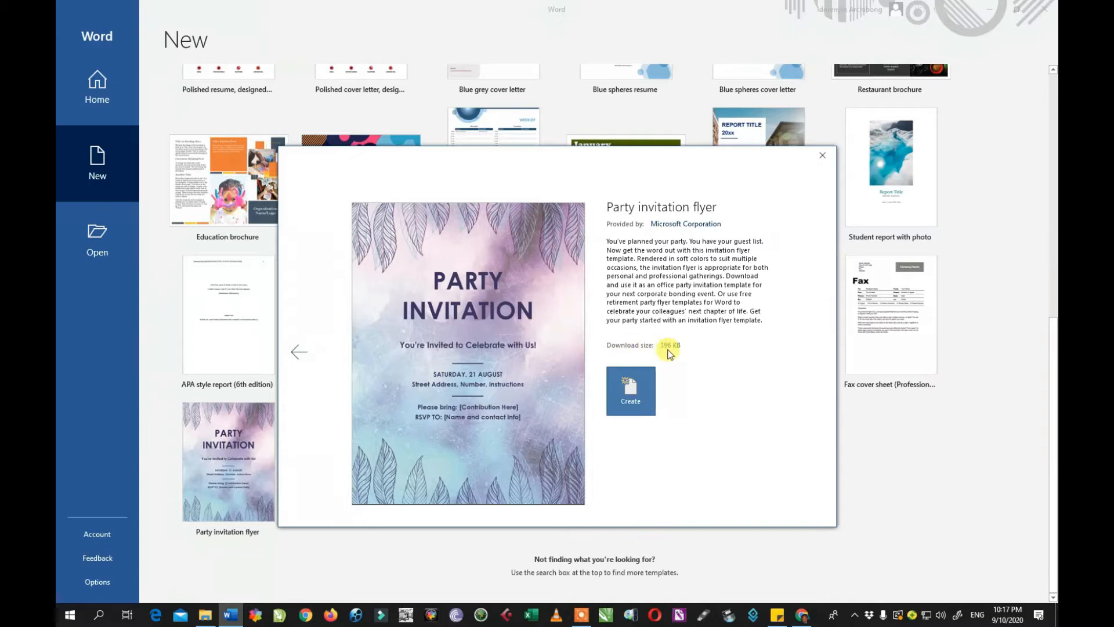
Create a new document from the Party invitation flyer template.
click(633, 383)
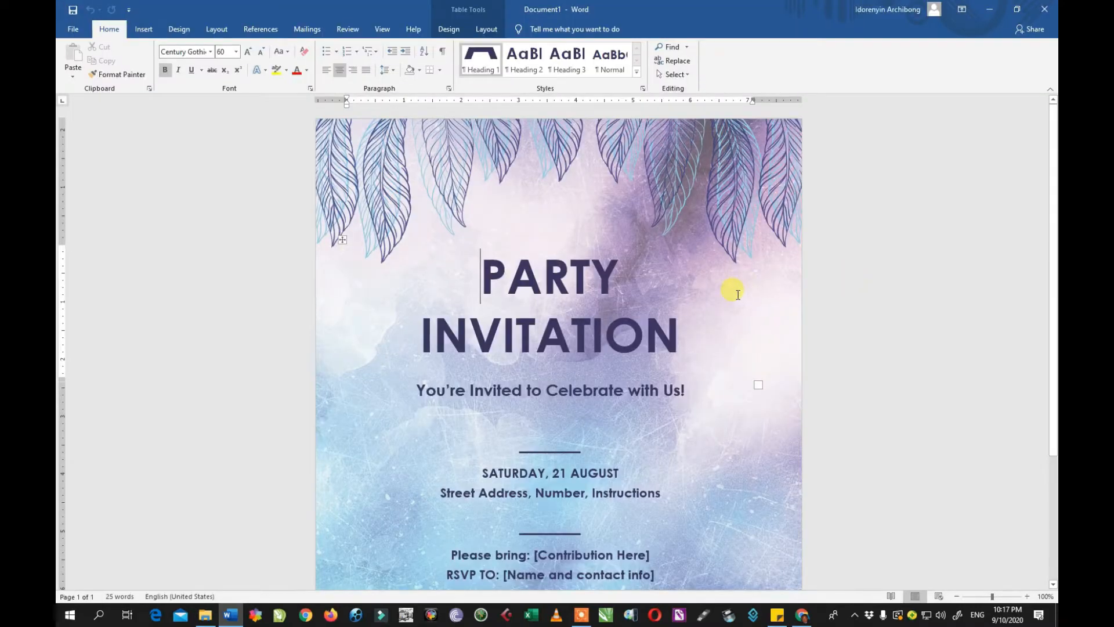
scroll(738, 294, down, 3)
scroll(729, 304, up, 3)
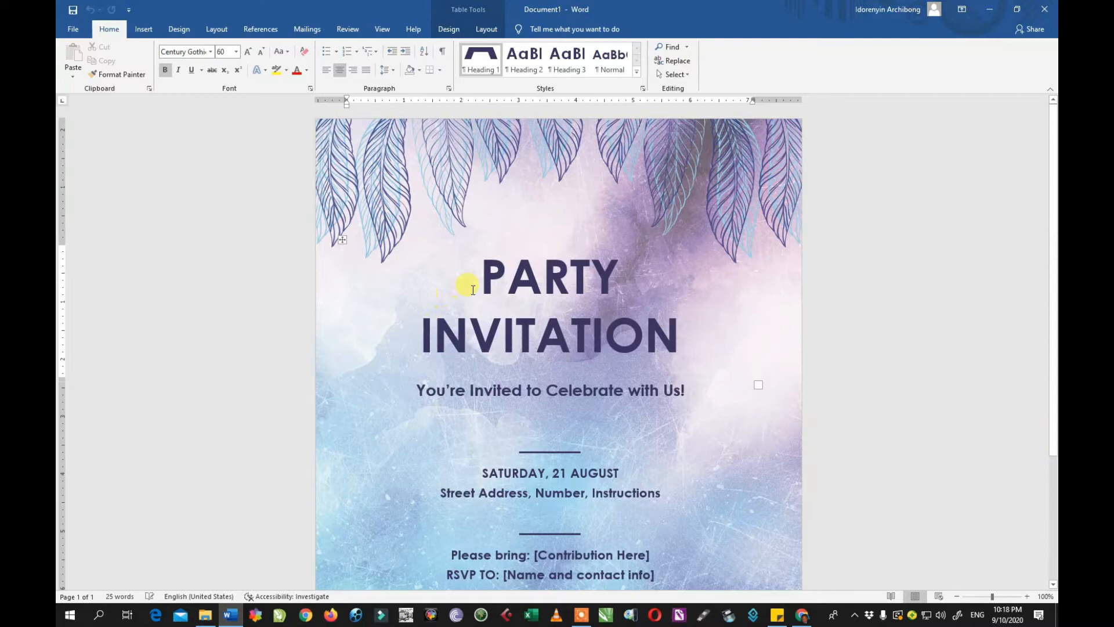
click(490, 337)
click(533, 288)
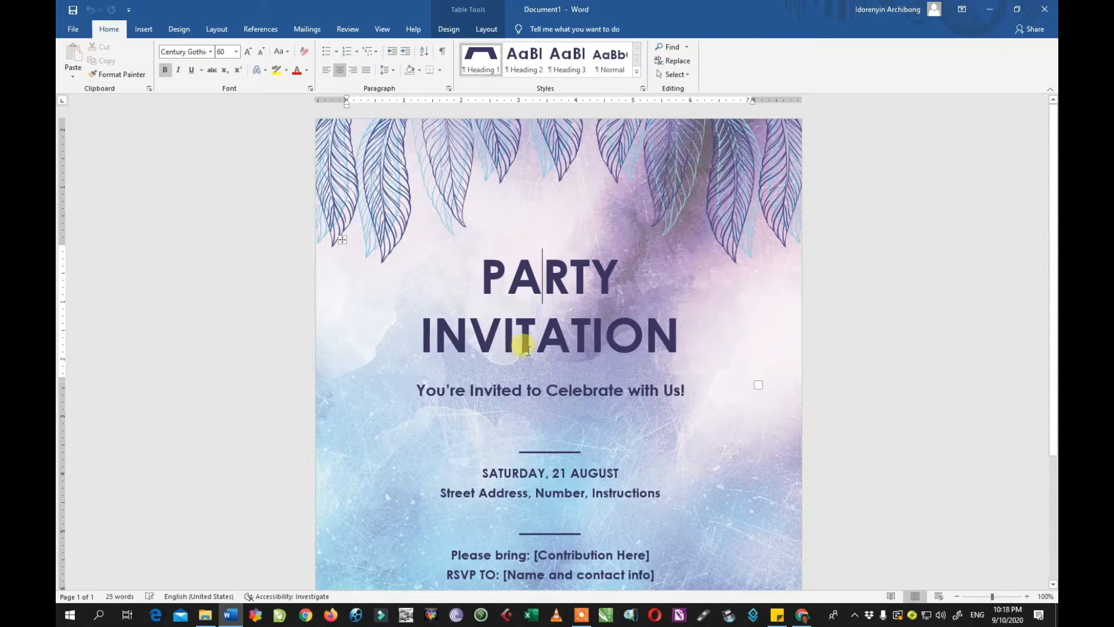
click(522, 390)
scroll(580, 400, down, 5)
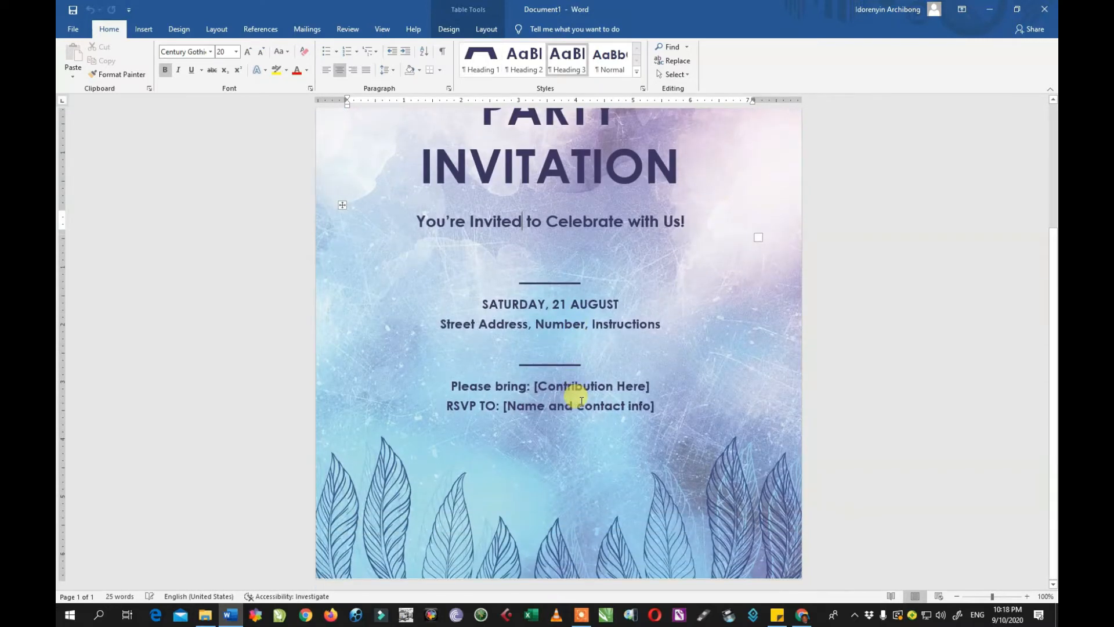
scroll(581, 401, up, 5)
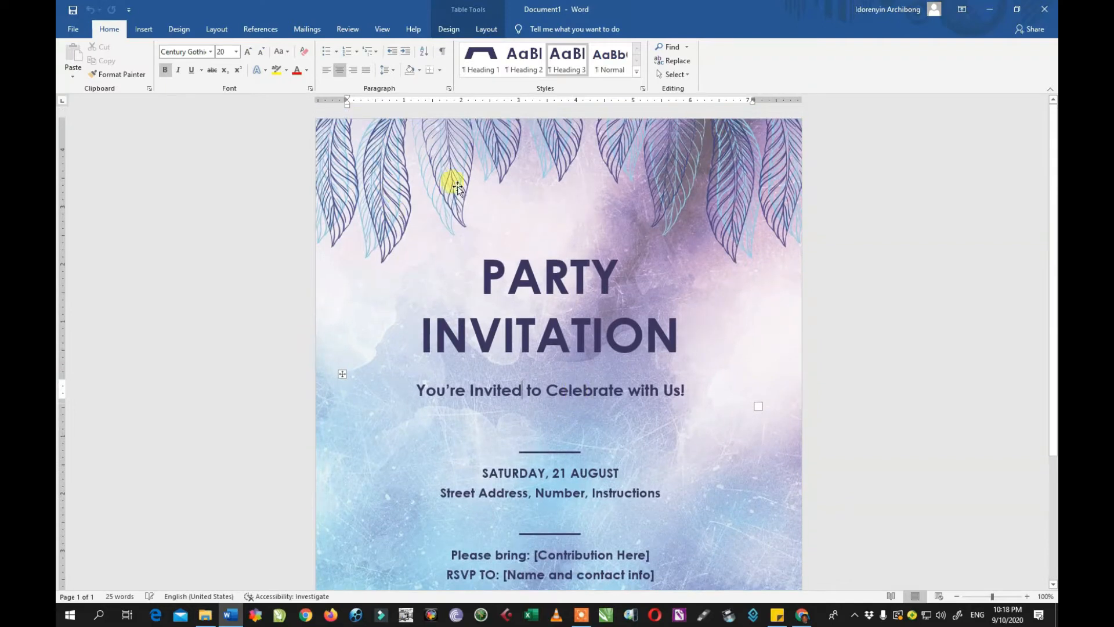
scroll(493, 313, down, 5)
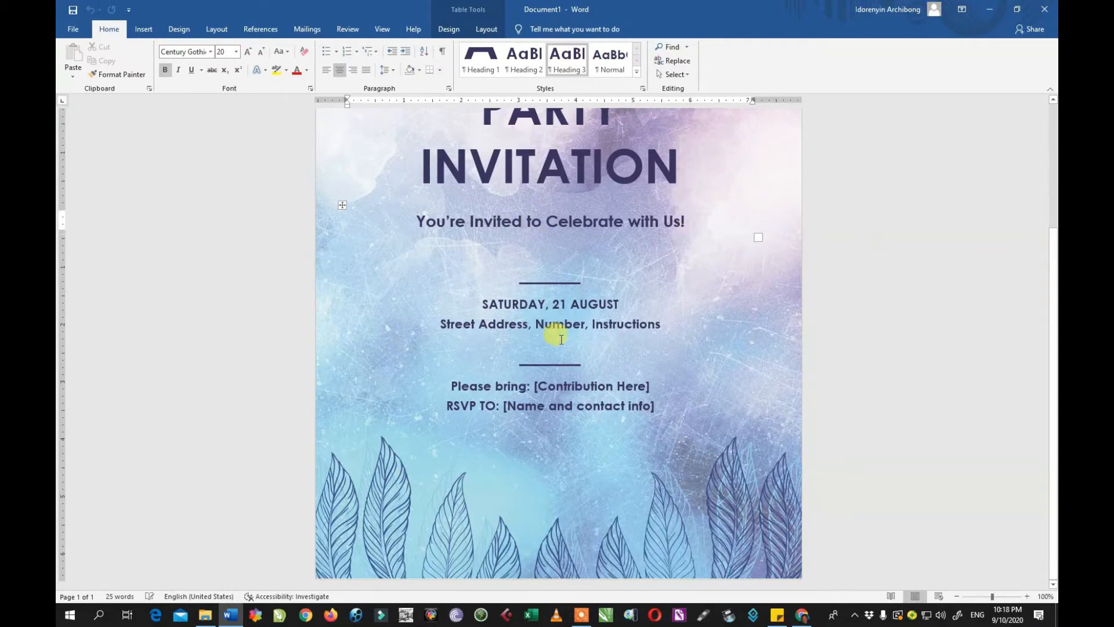
scroll(551, 337, up, 5)
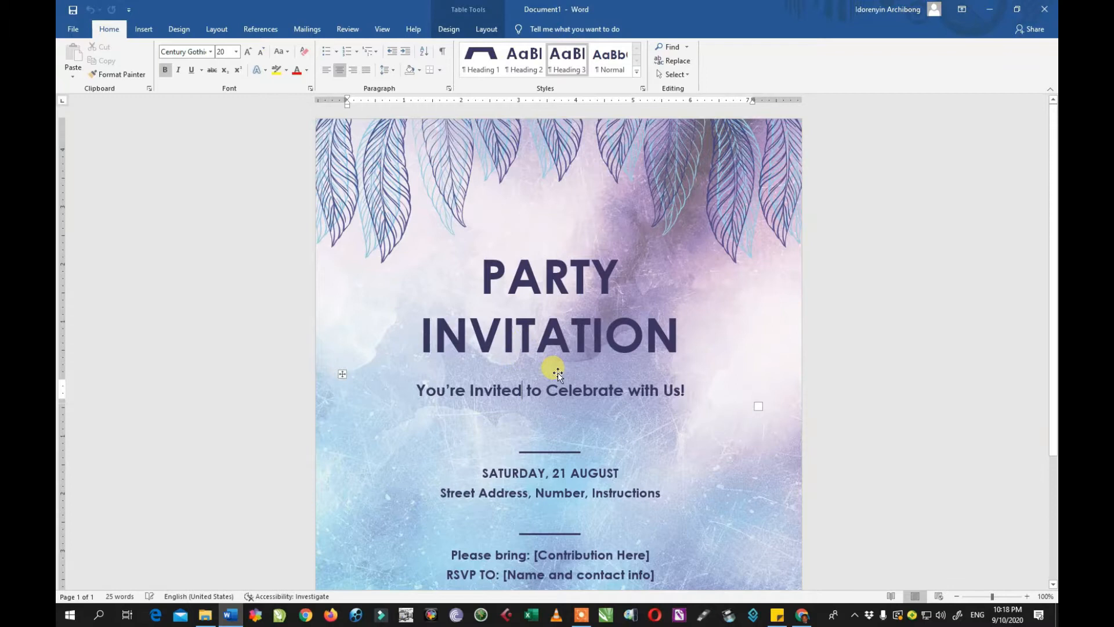
scroll(528, 369, down, 5)
scroll(521, 364, up, 5)
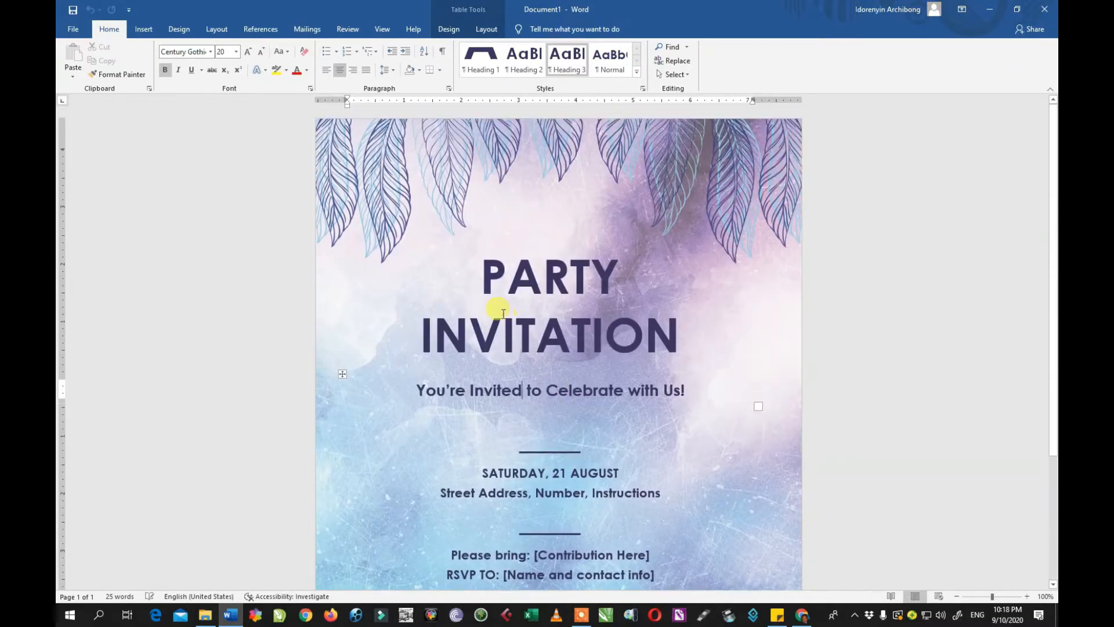
Insert the host's name before PARTY in the title and change the subtitle's 'Us' to 'Me'.
click(481, 280)
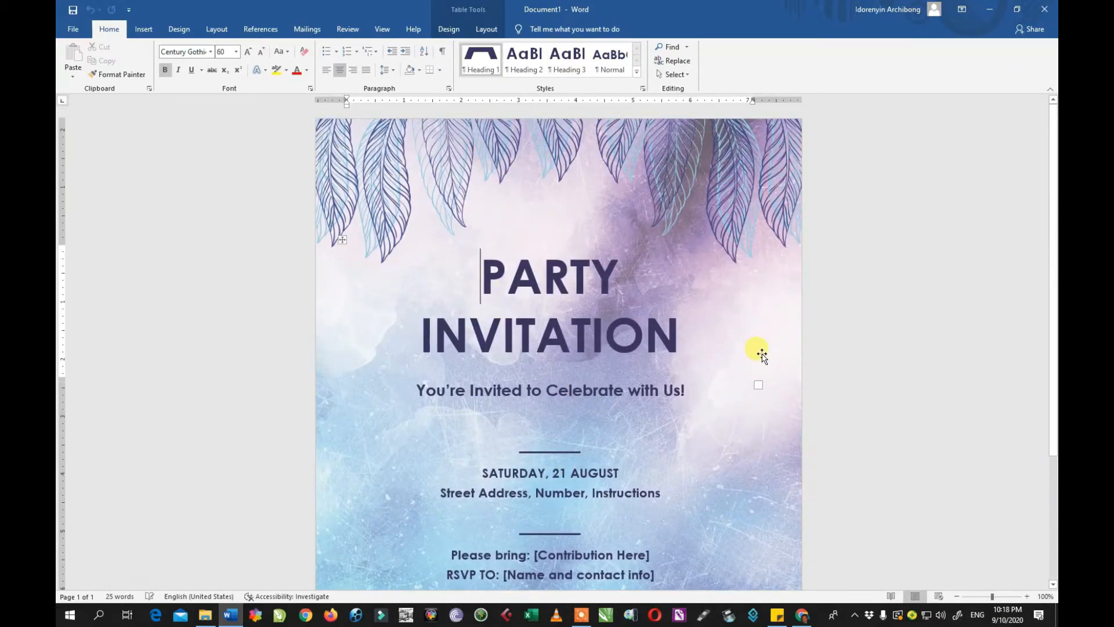
text(HOP)
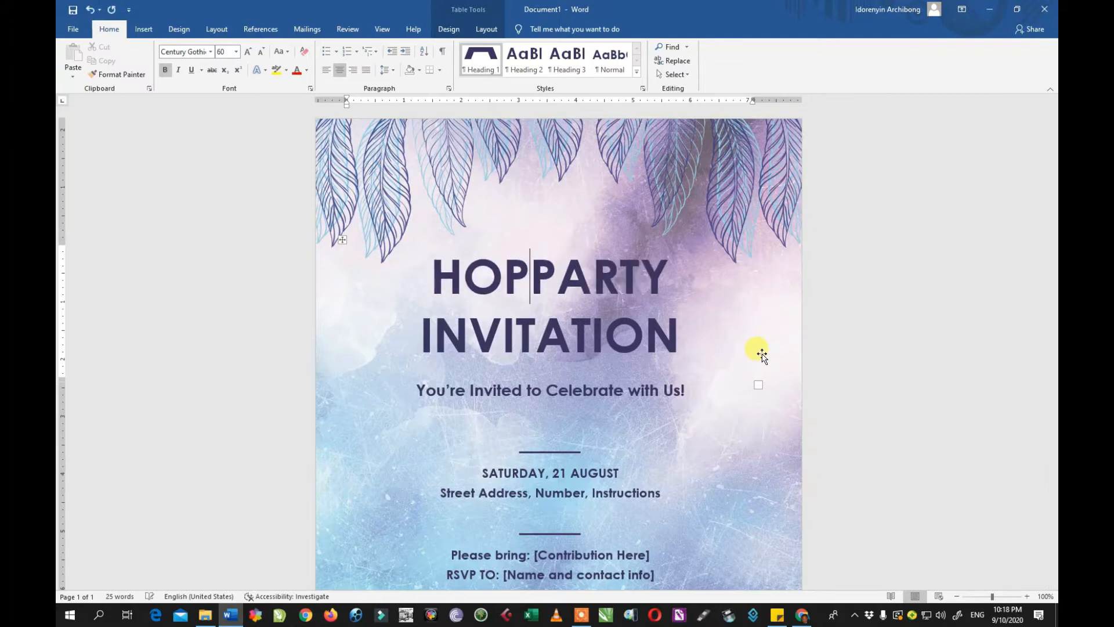
text(E)
text('S)
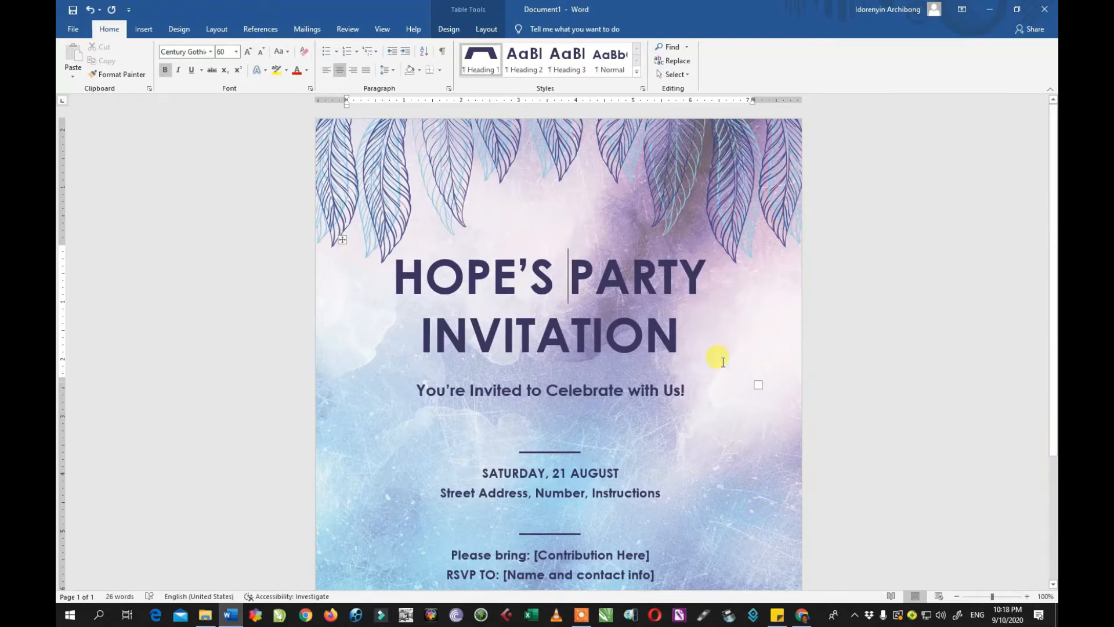
click(666, 389)
drag(667, 389, 678, 388)
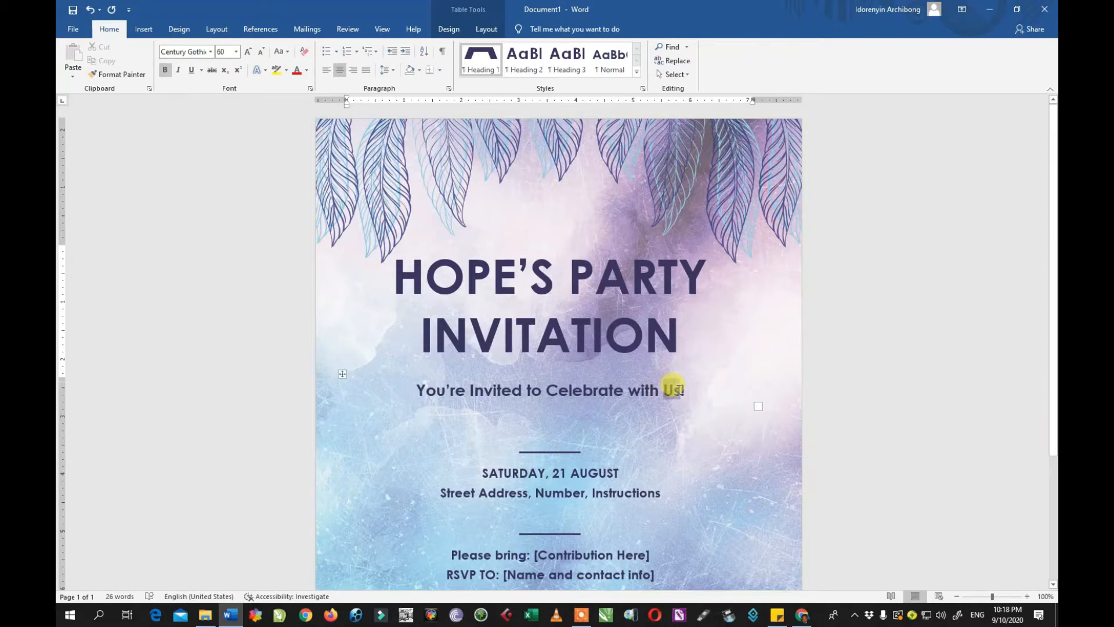
text(M)
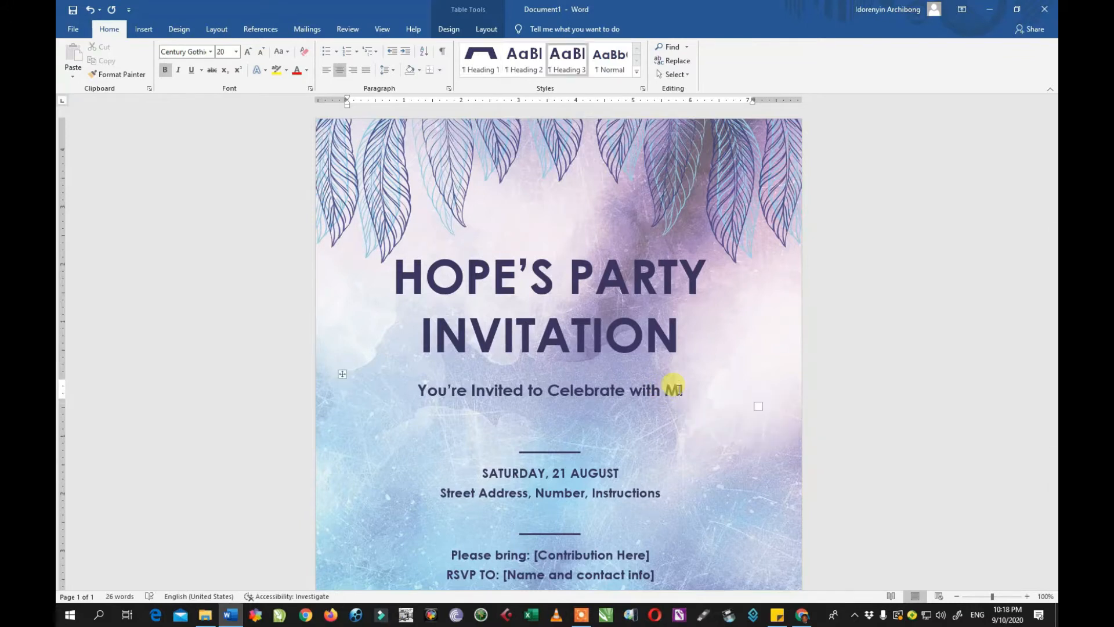
text(e!)
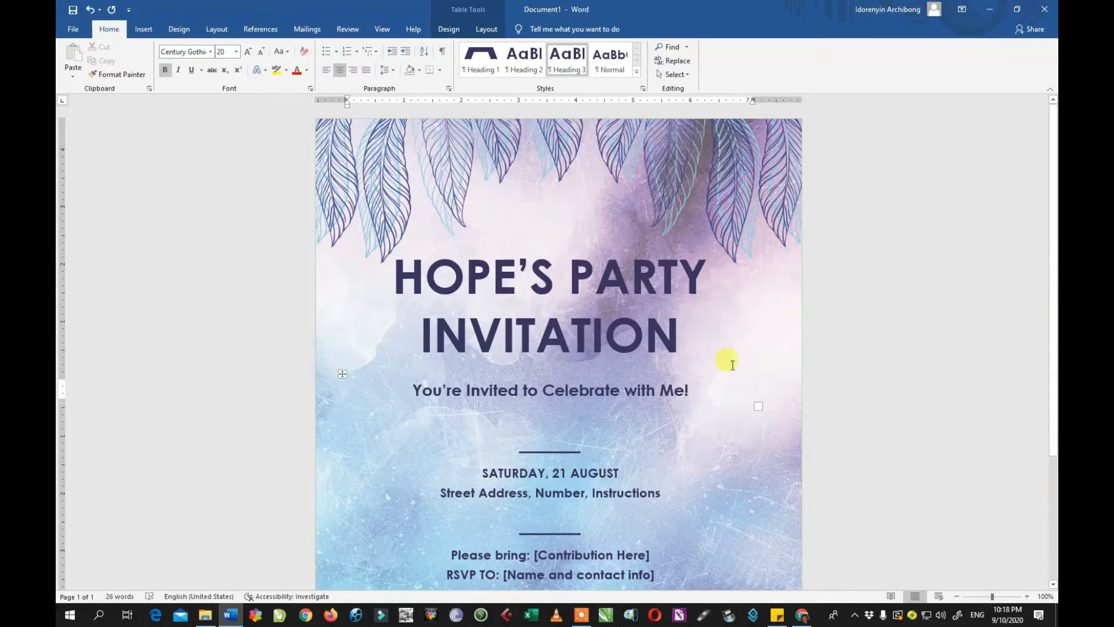
Review the edited flyer, then close it and discard the changes.
scroll(667, 377, down, 1)
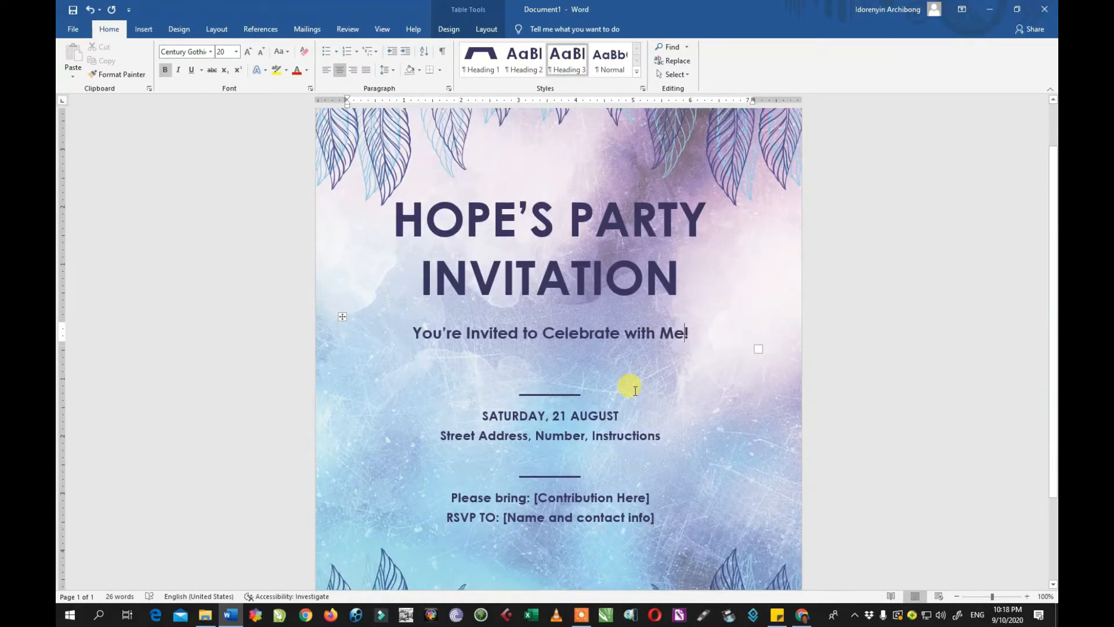
scroll(633, 395, down, 2)
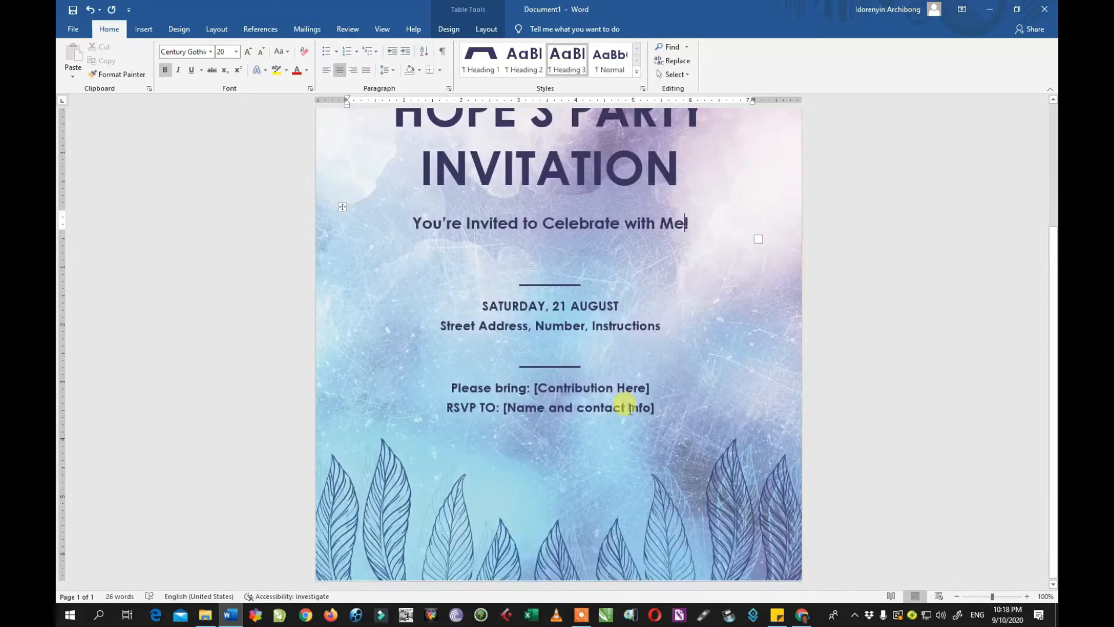
scroll(615, 406, up, 3)
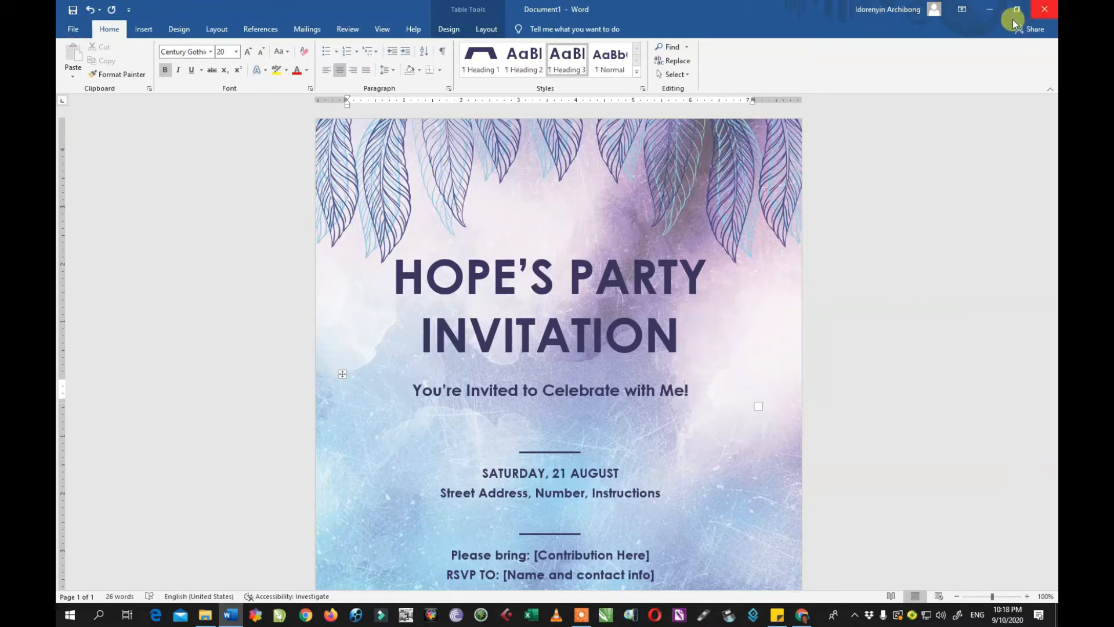
click(621, 381)
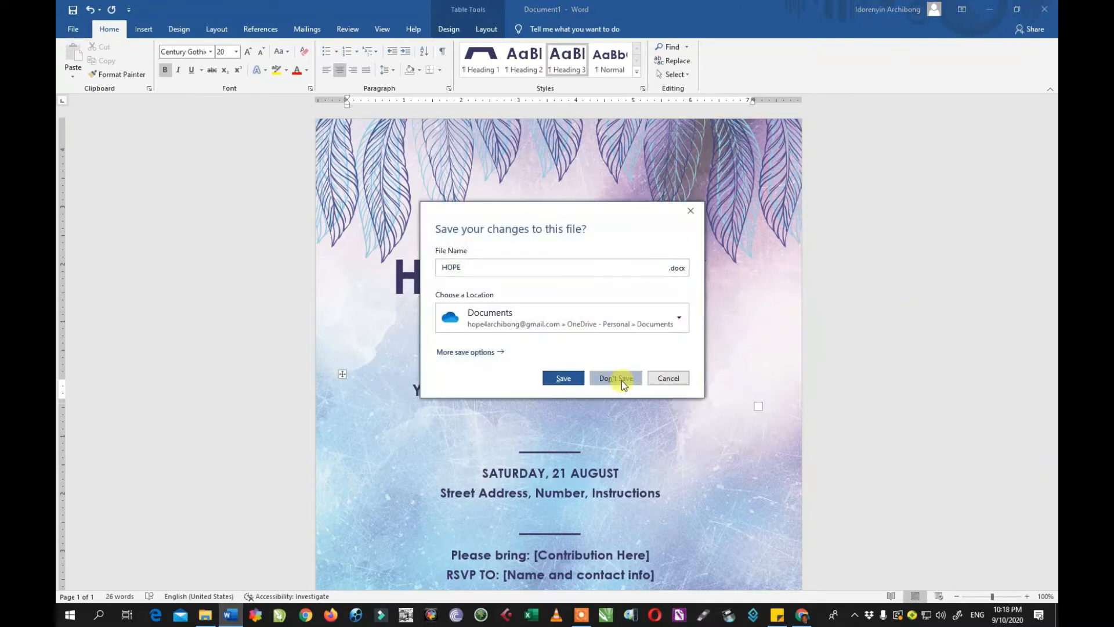
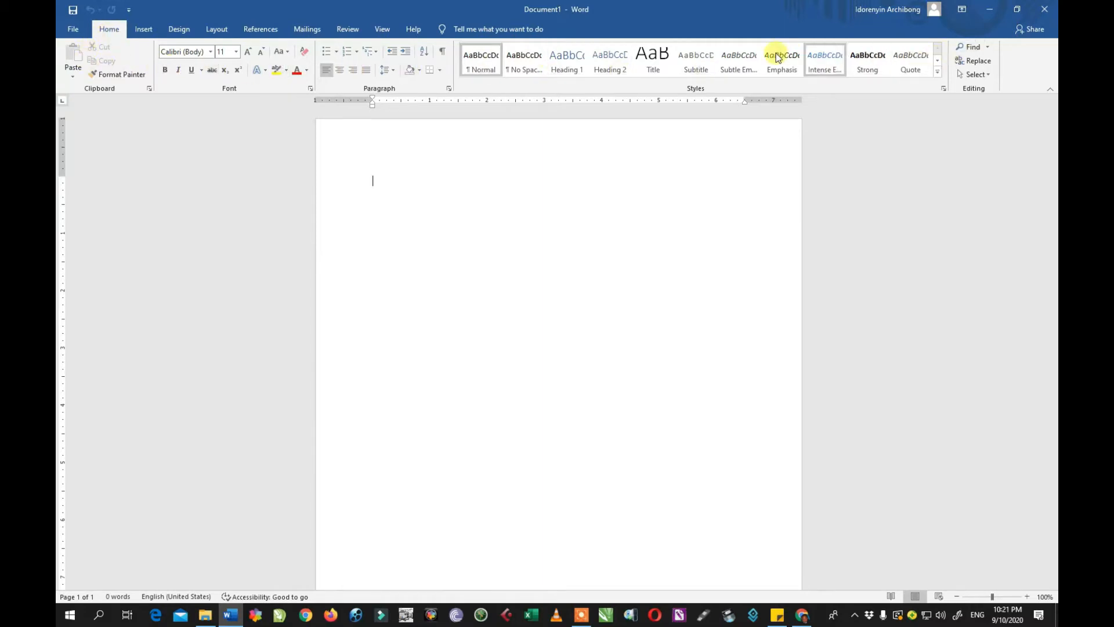
click(73, 31)
click(72, 30)
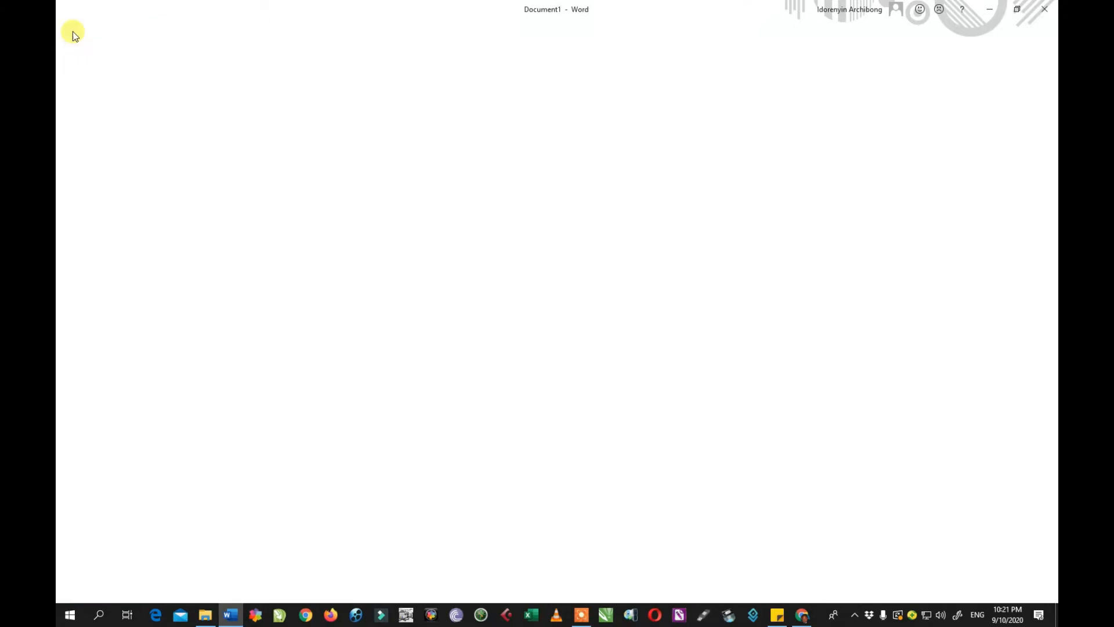
click(72, 31)
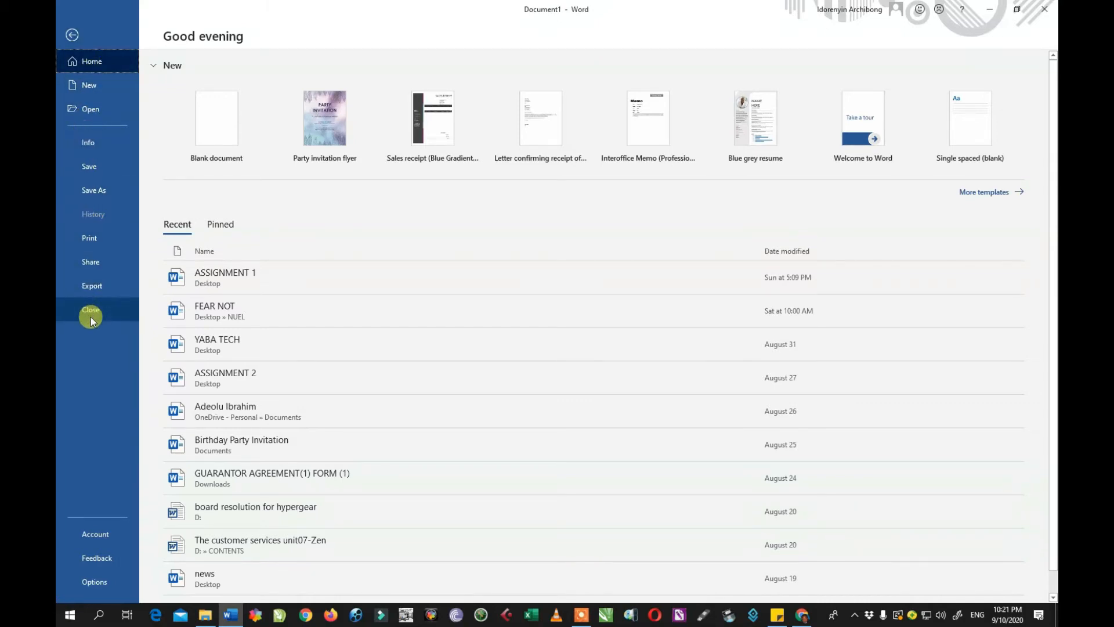
click(72, 38)
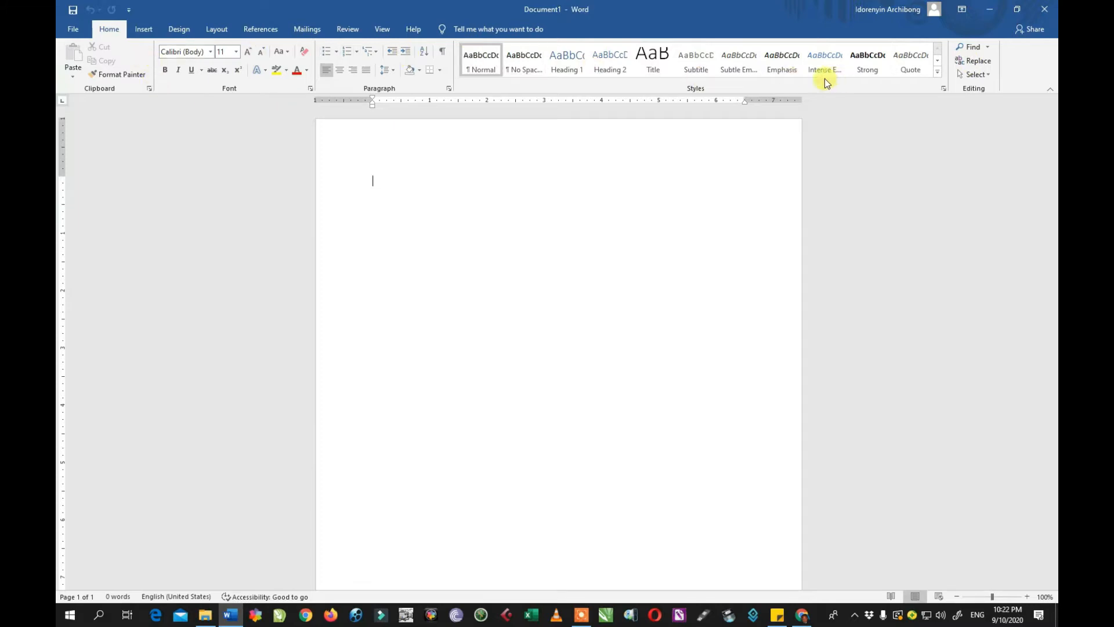
Browse the Insert and Help ribbon tabs, then return to the File start page.
click(141, 32)
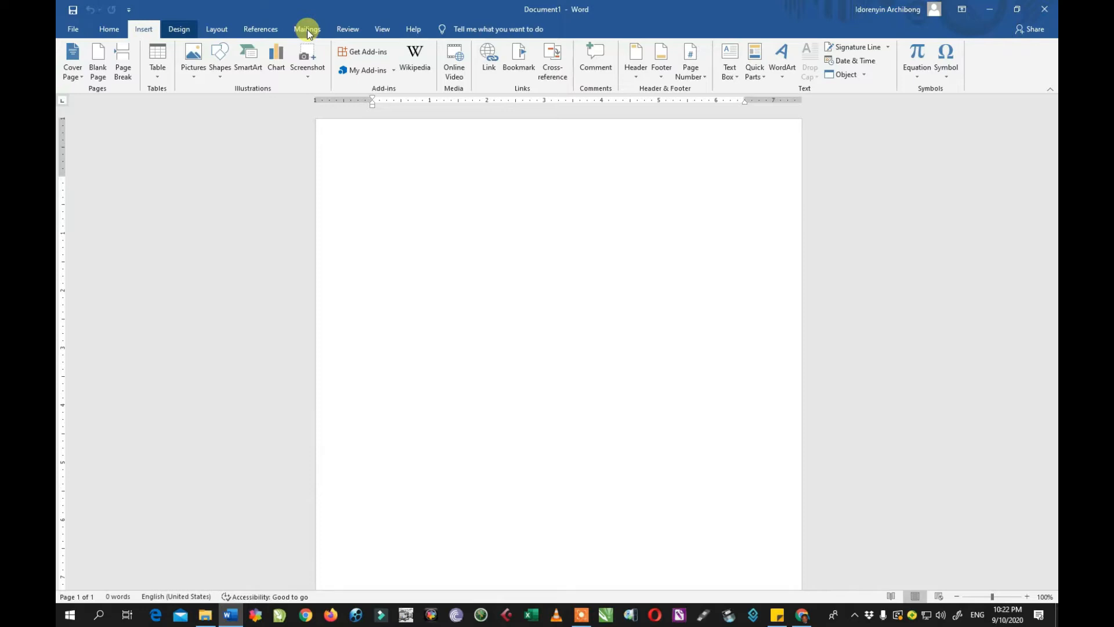
scroll(308, 29, down, 2)
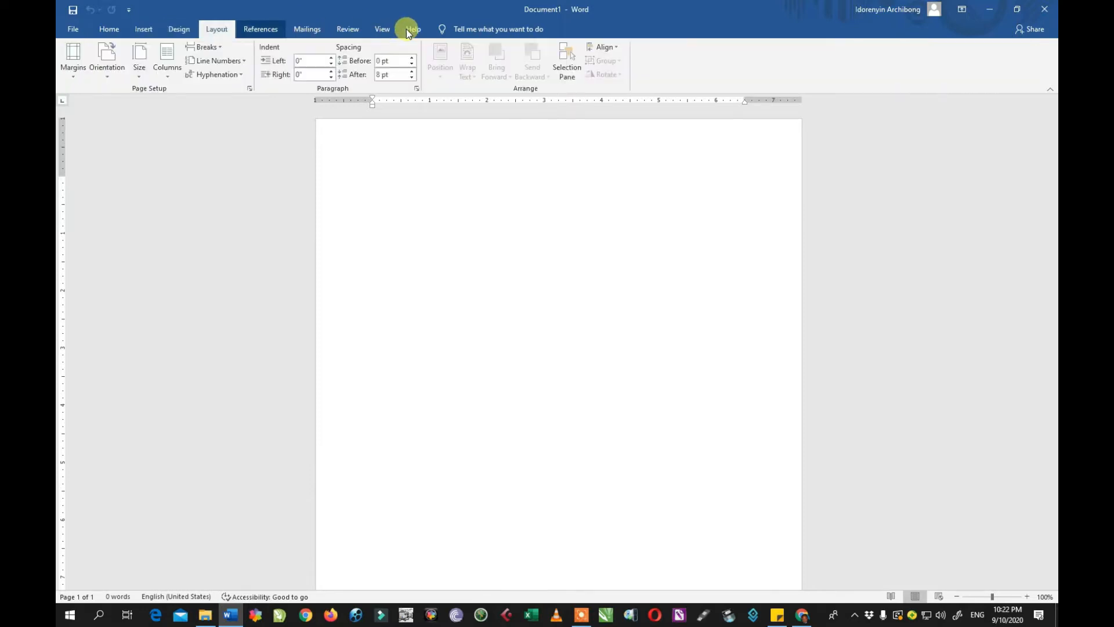
scroll(394, 29, down, 4)
scroll(343, 30, up, 3)
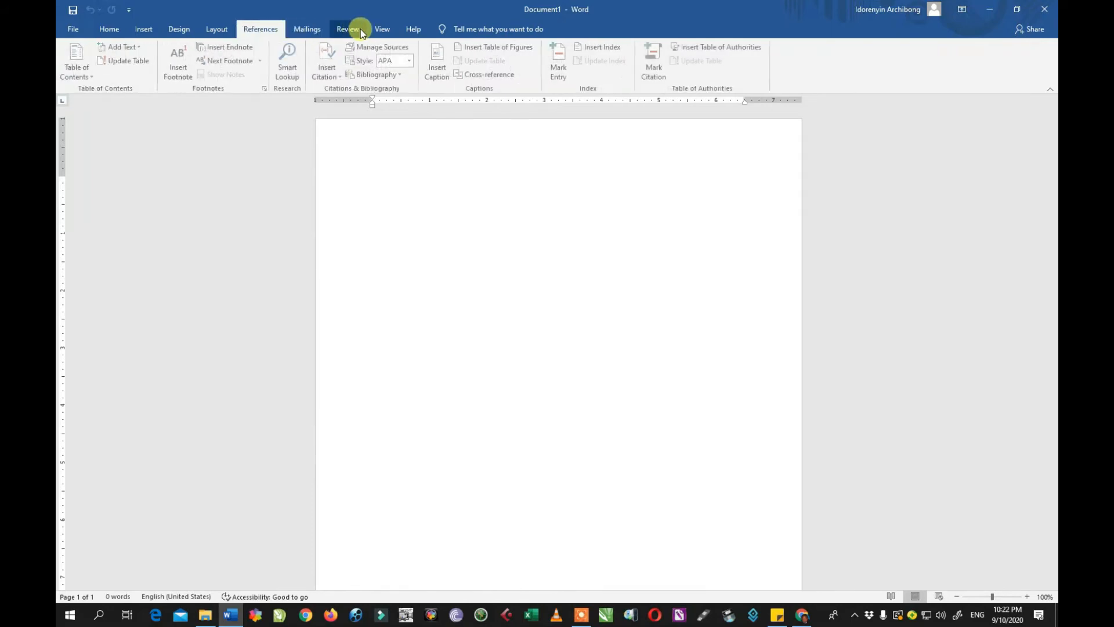
click(408, 29)
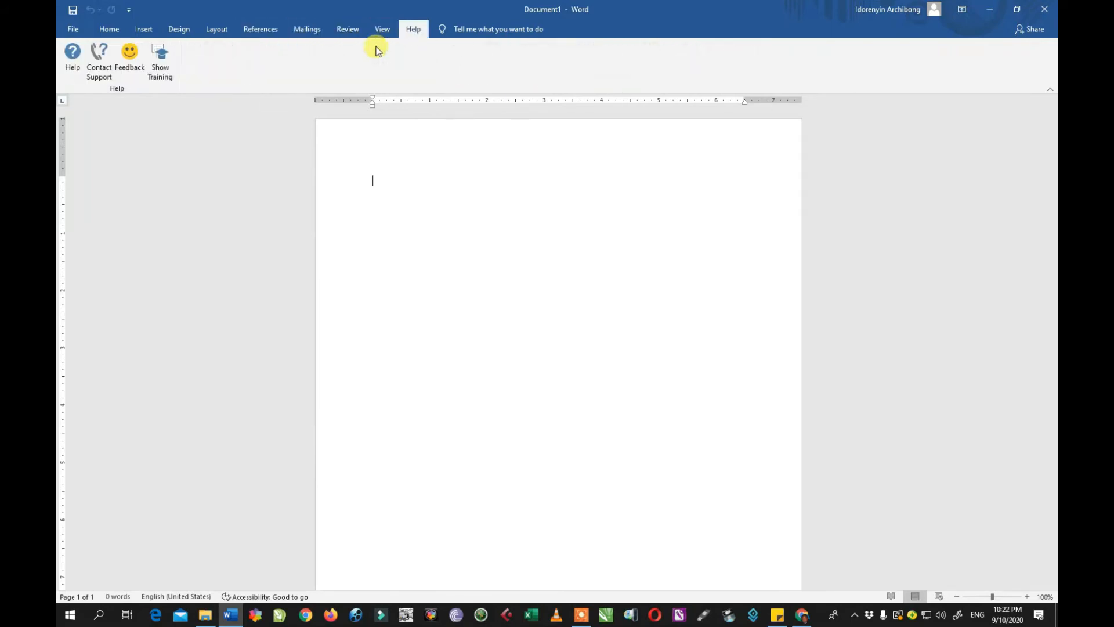
click(71, 29)
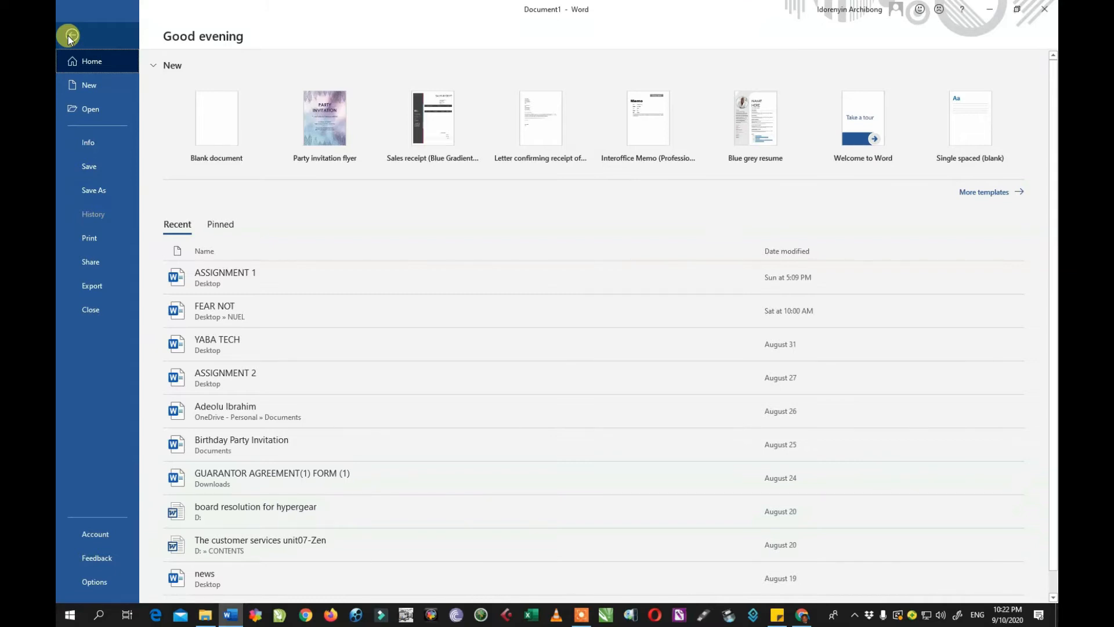
click(70, 35)
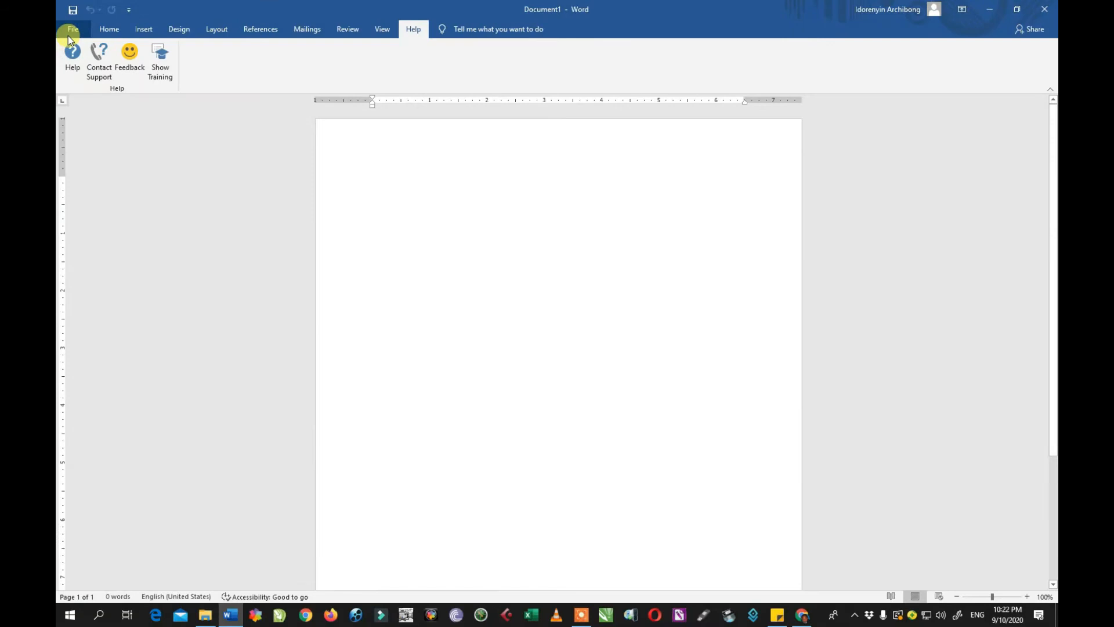
click(71, 32)
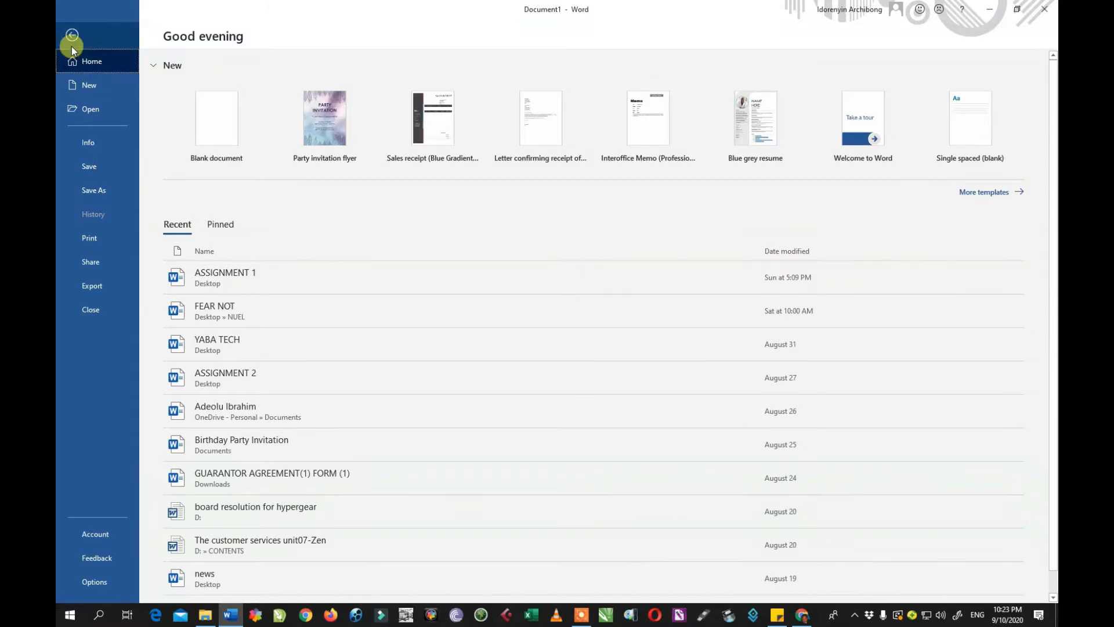
click(72, 35)
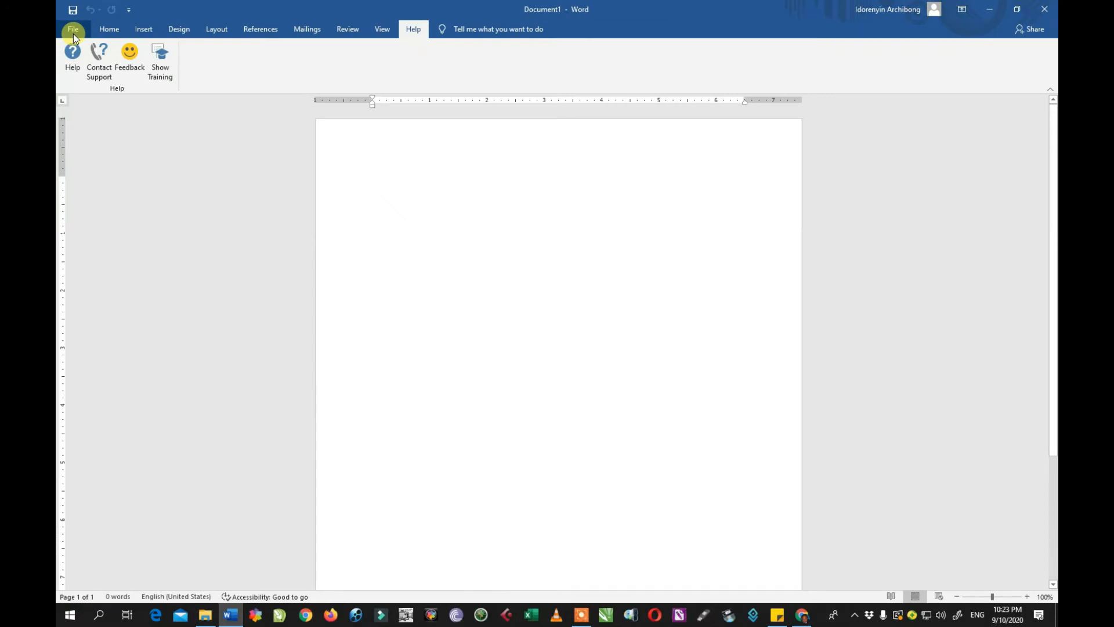
click(74, 35)
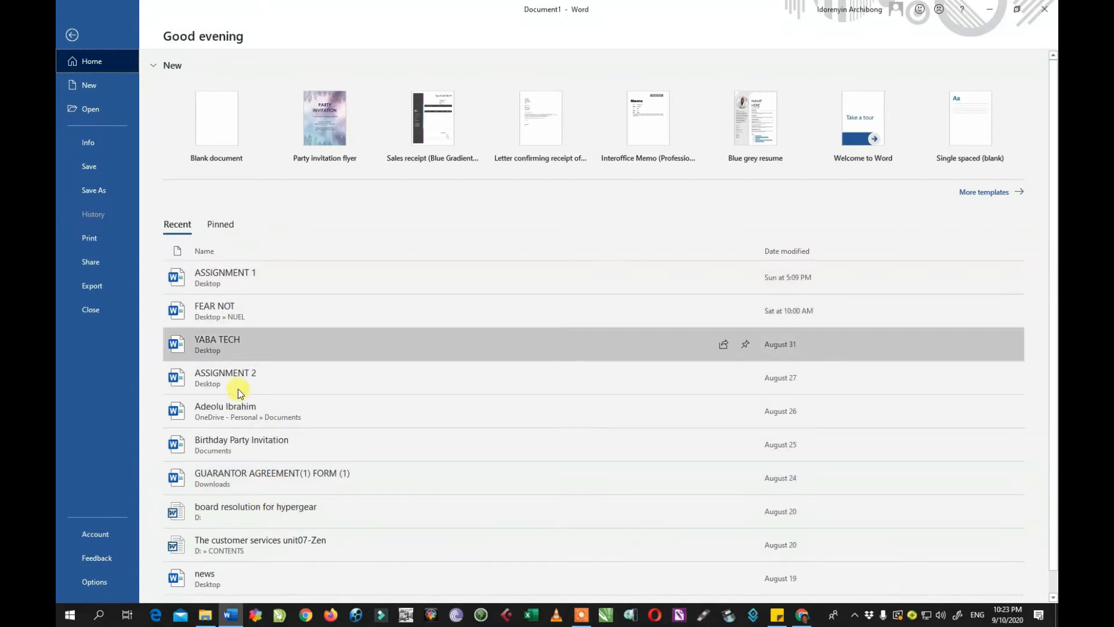
Scroll through the full New template gallery and select the online template search box.
click(93, 86)
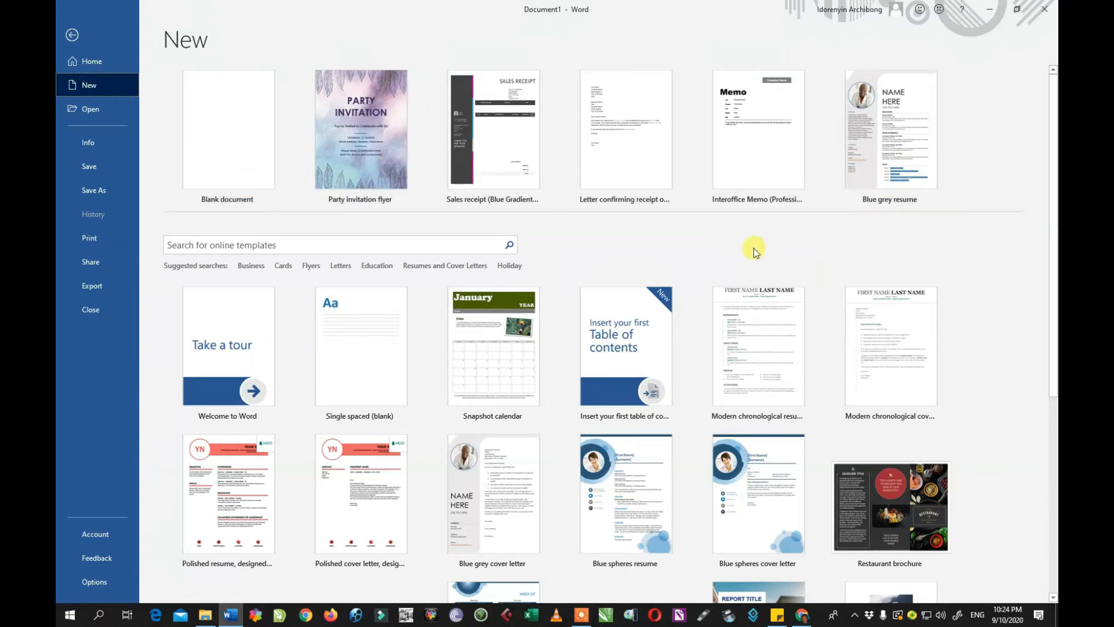
scroll(742, 243, down, 3)
scroll(729, 261, down, 3)
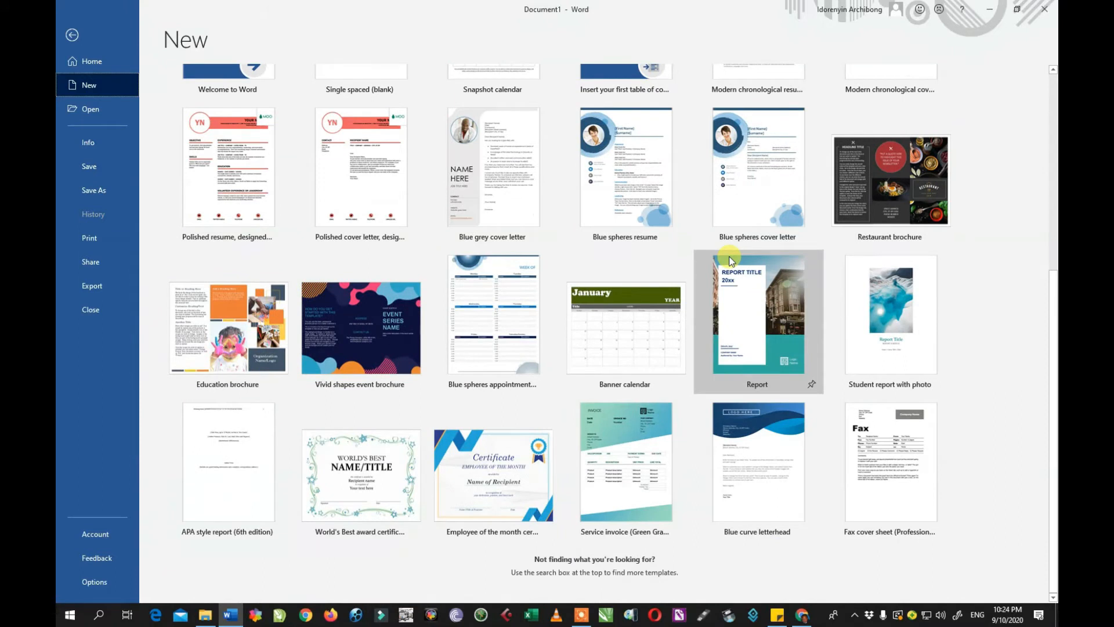
scroll(729, 260, up, 6)
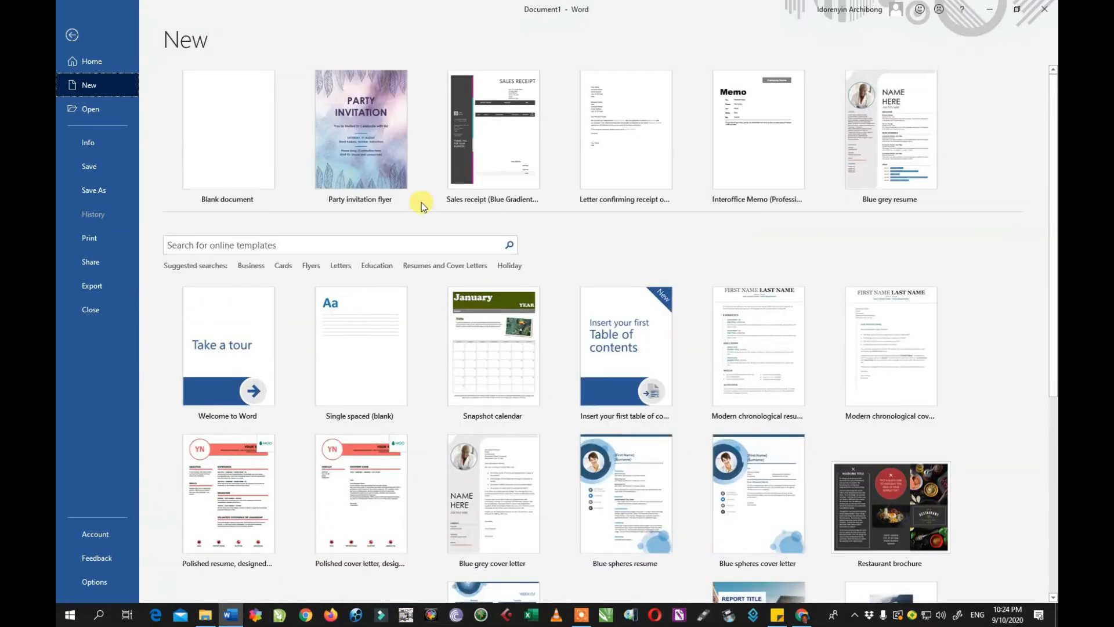
click(166, 244)
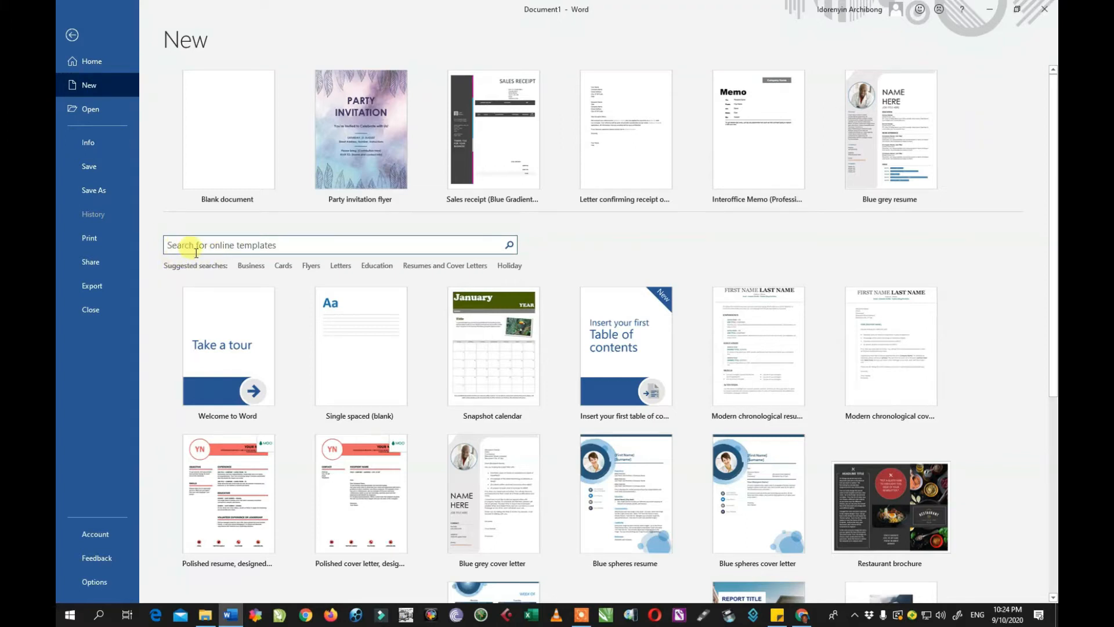
Search the online templates for 'invoice'.
click(233, 246)
text(invo)
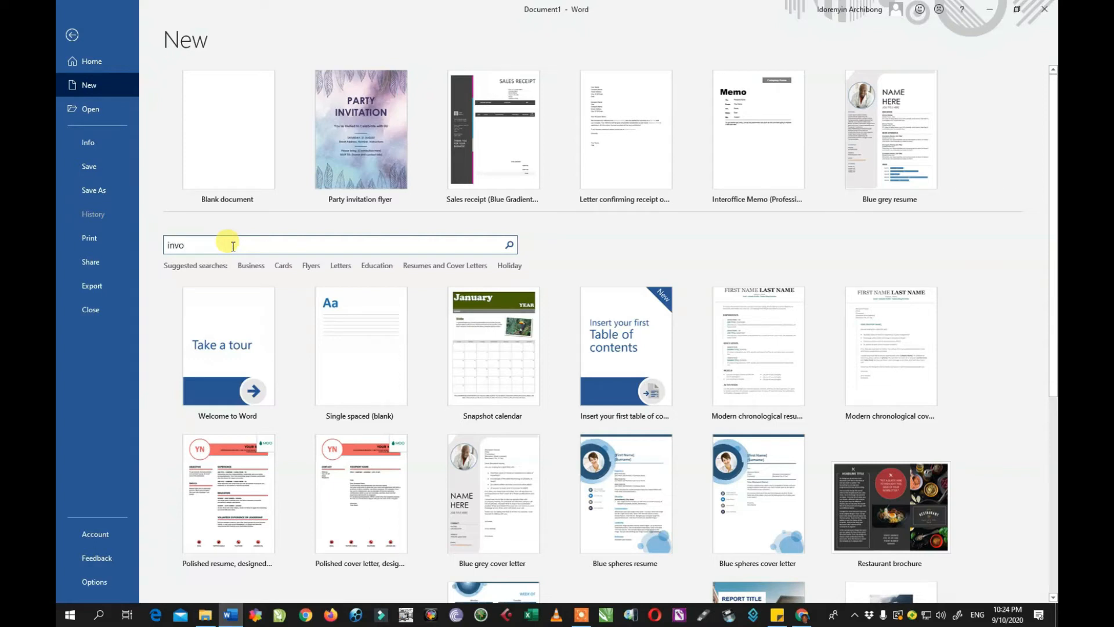
text(ice)
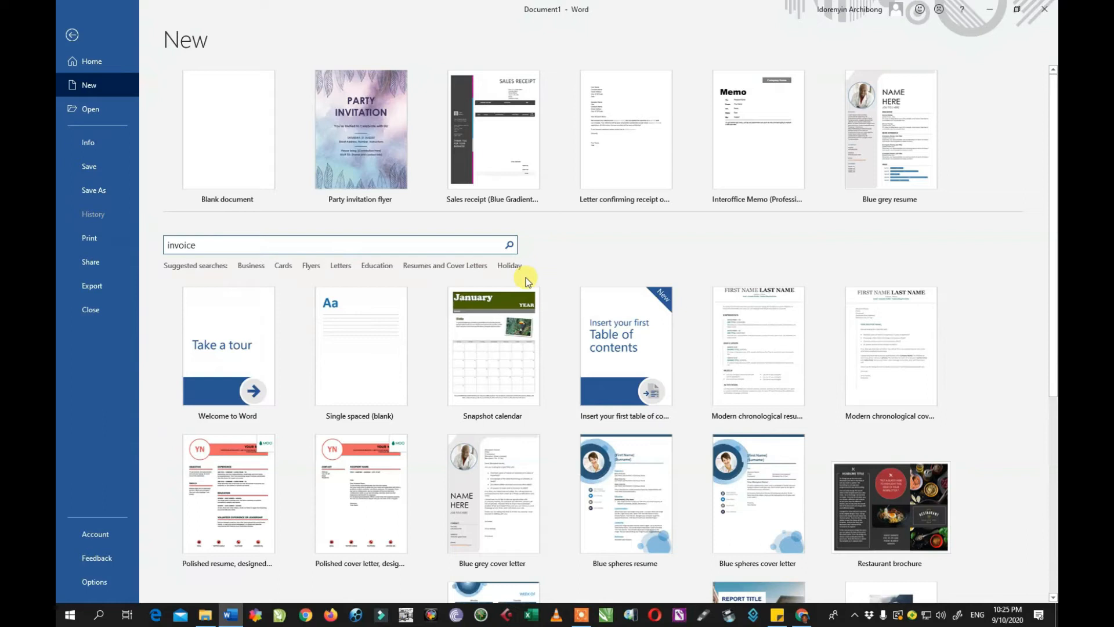
click(219, 245)
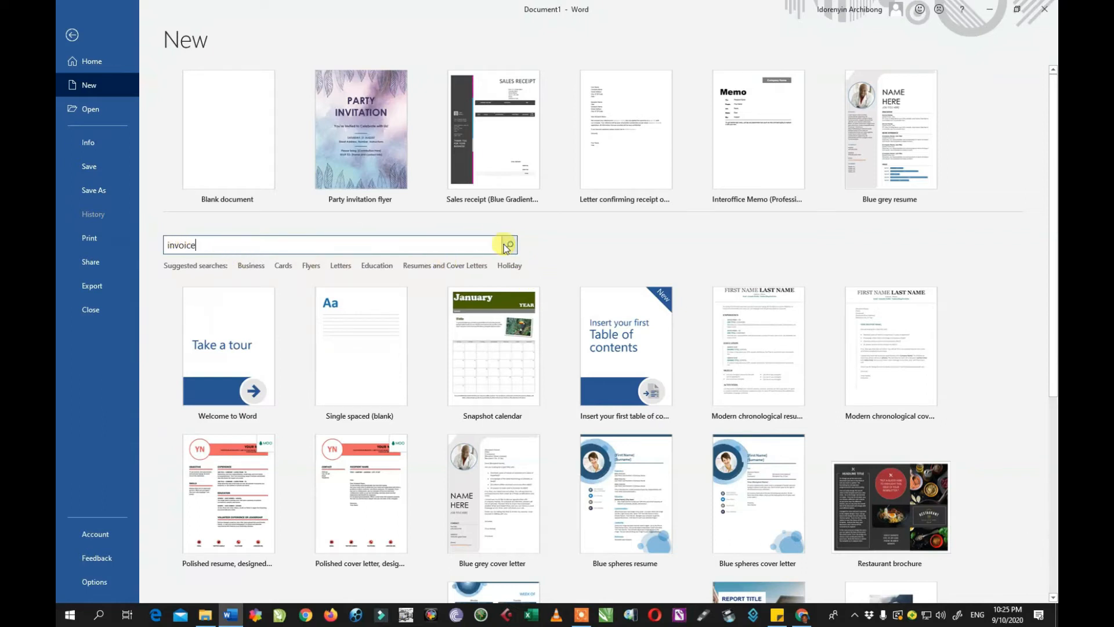
click(510, 244)
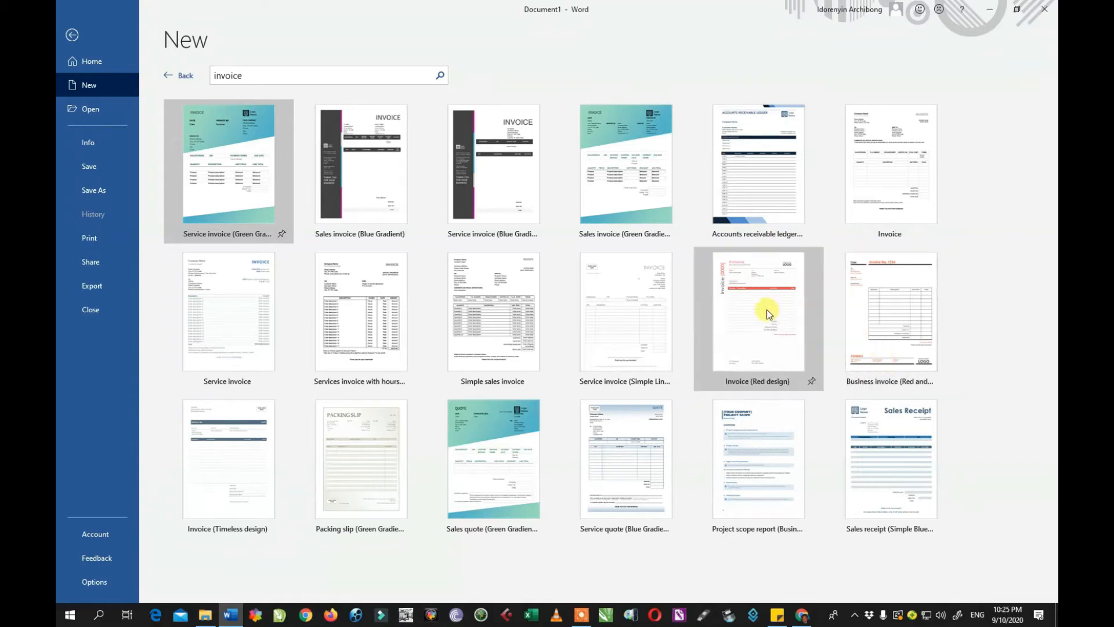
Preview the Business invoice and Sales quote templates, then create a document from Accounts receivable ledger.
click(878, 303)
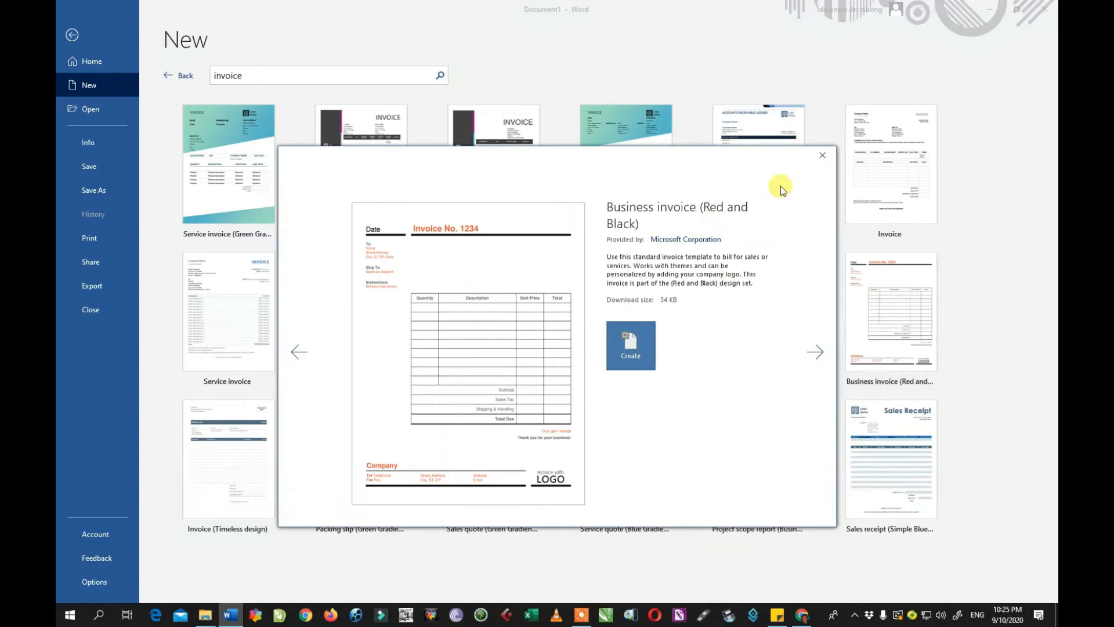
click(822, 155)
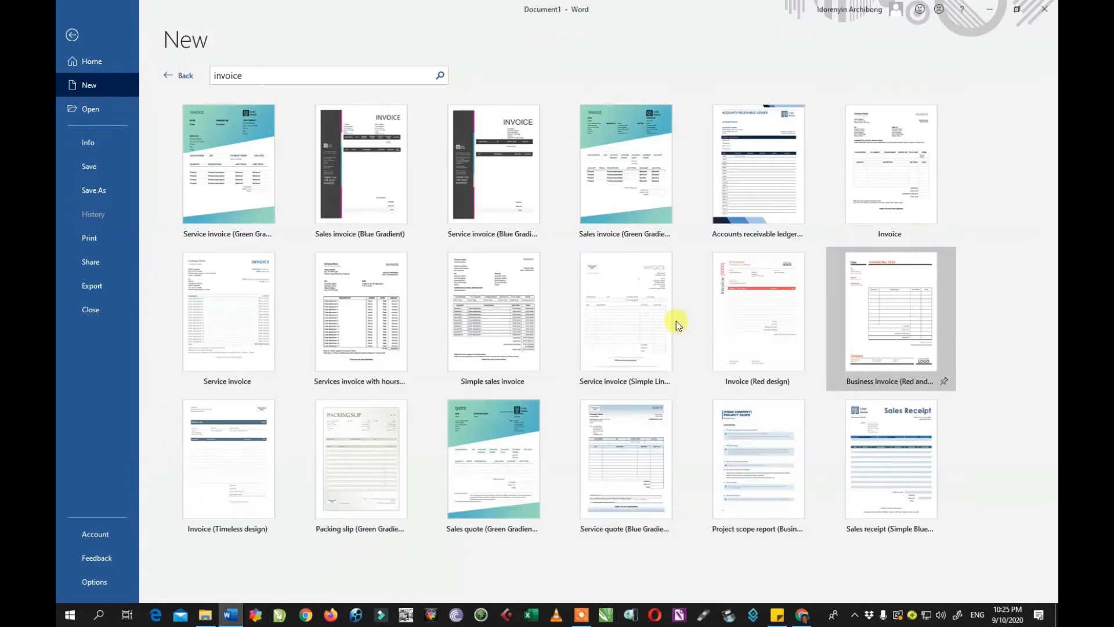
click(507, 439)
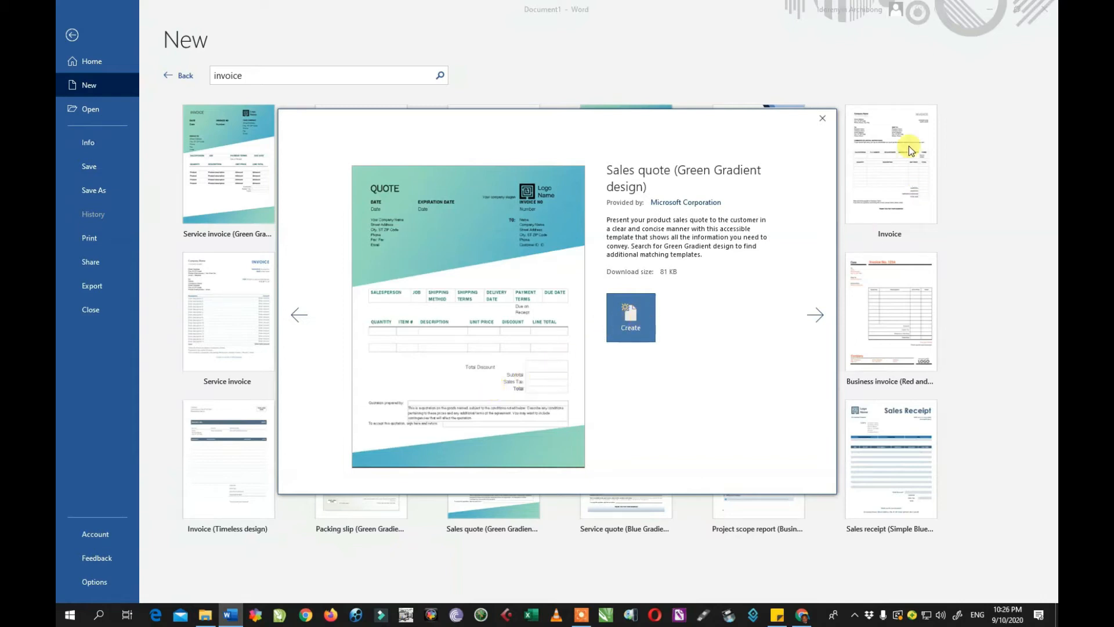
click(824, 118)
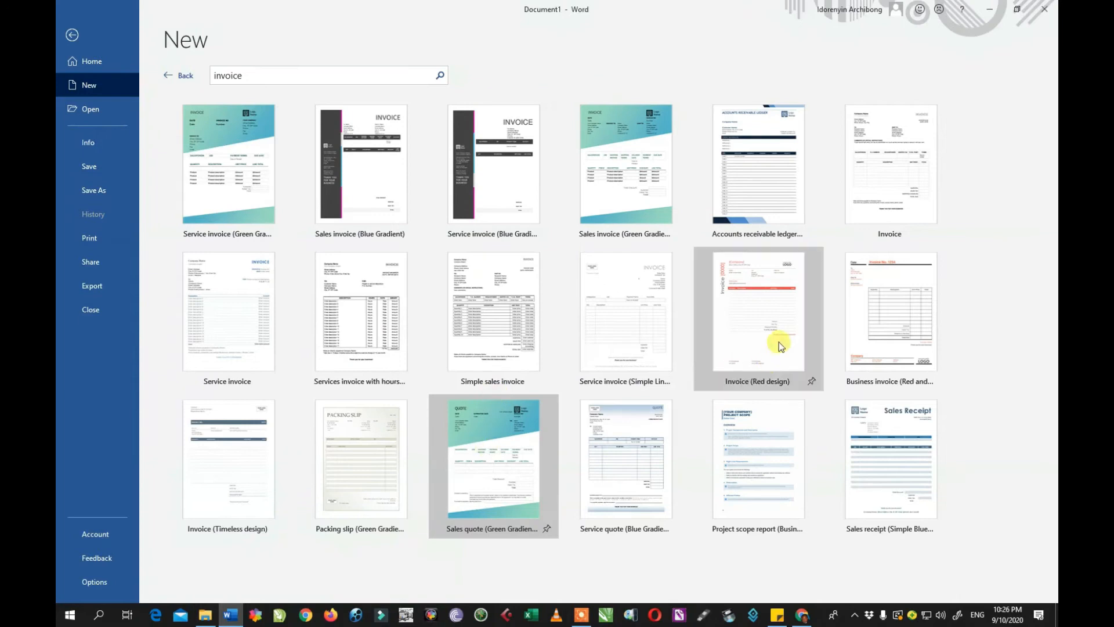
click(751, 154)
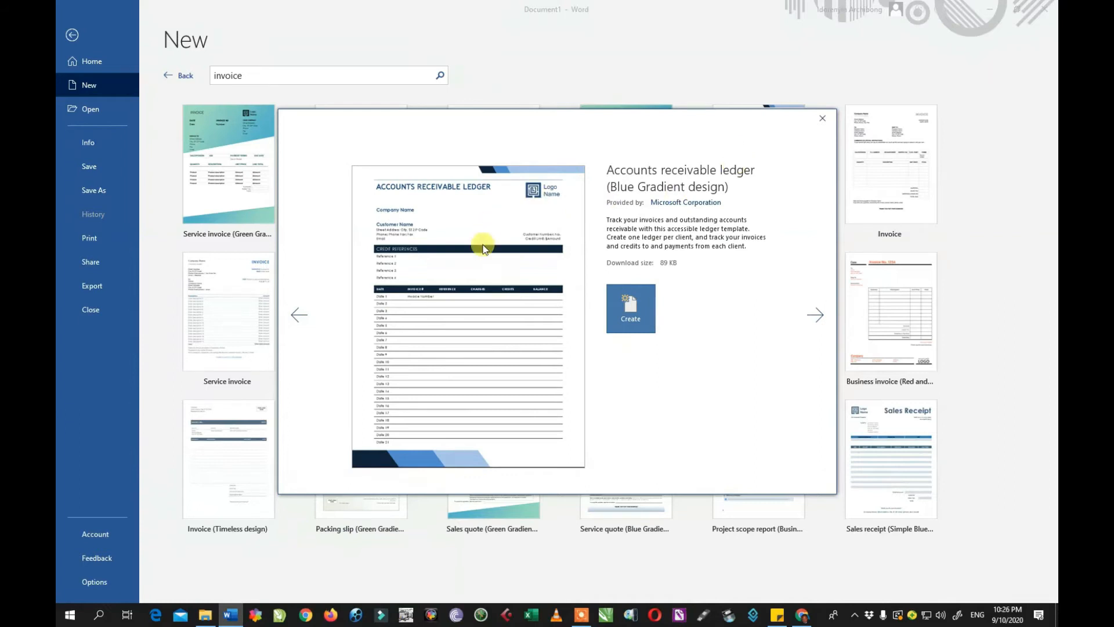
click(629, 309)
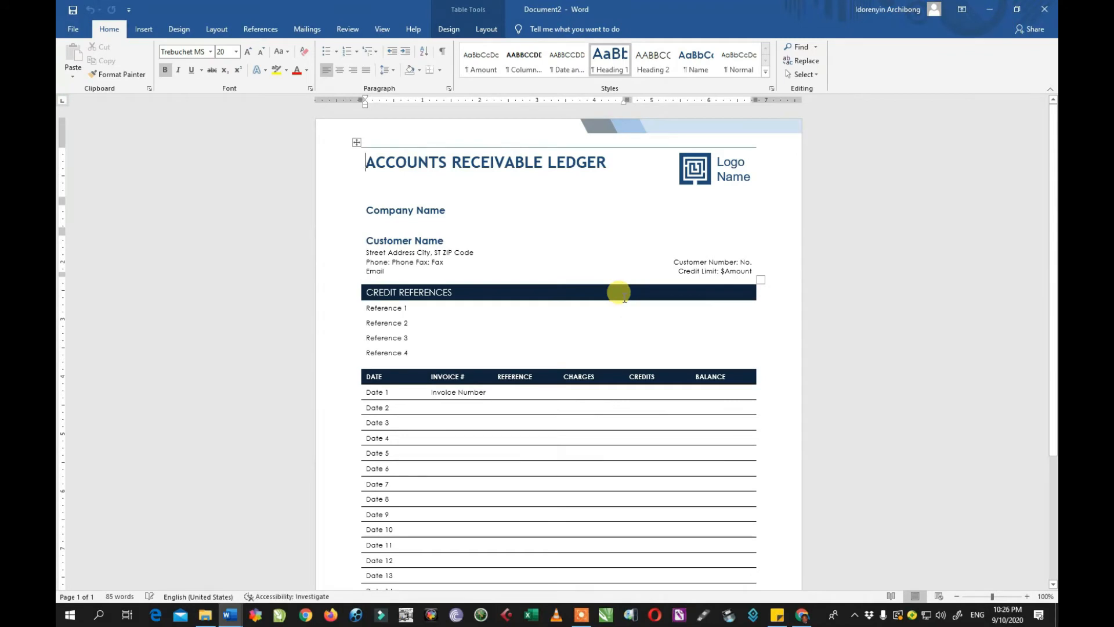
click(680, 169)
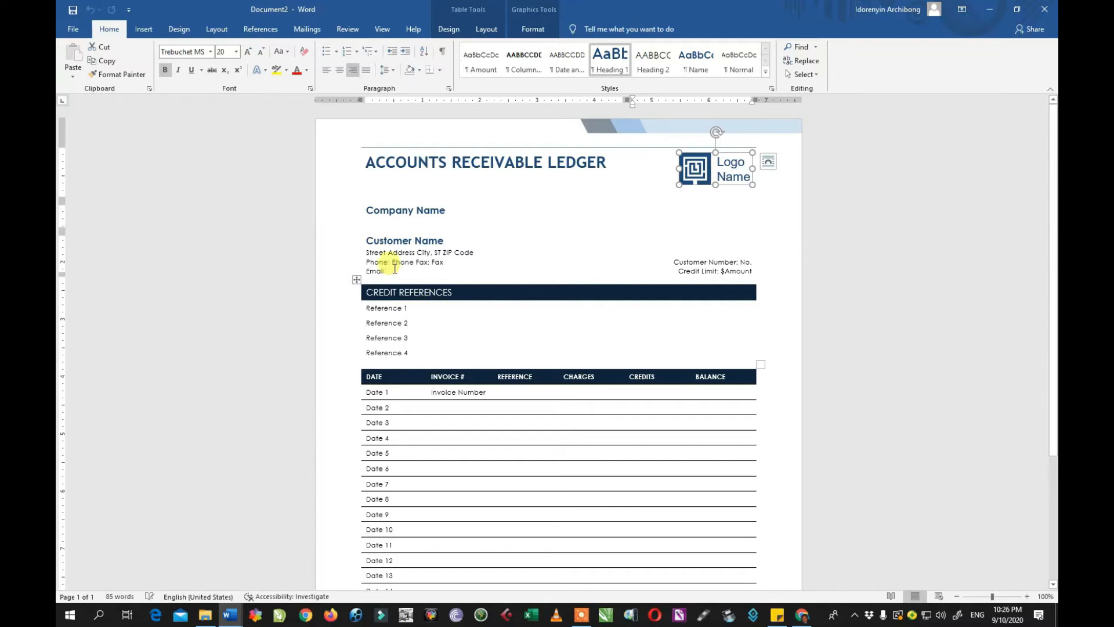
drag(370, 212, 478, 217)
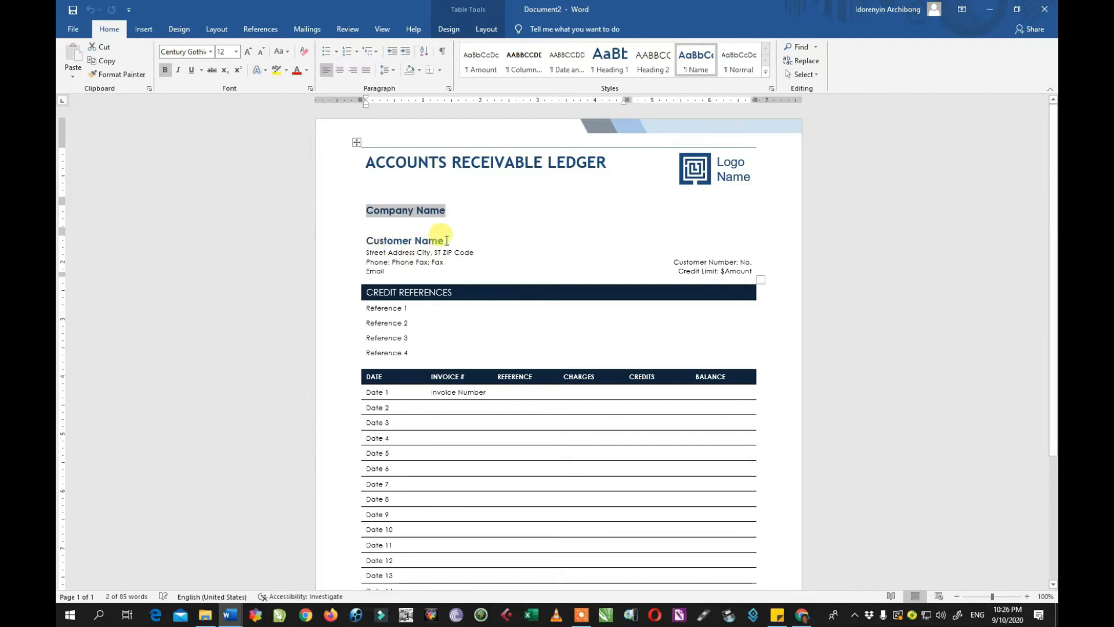
scroll(523, 418, down, 5)
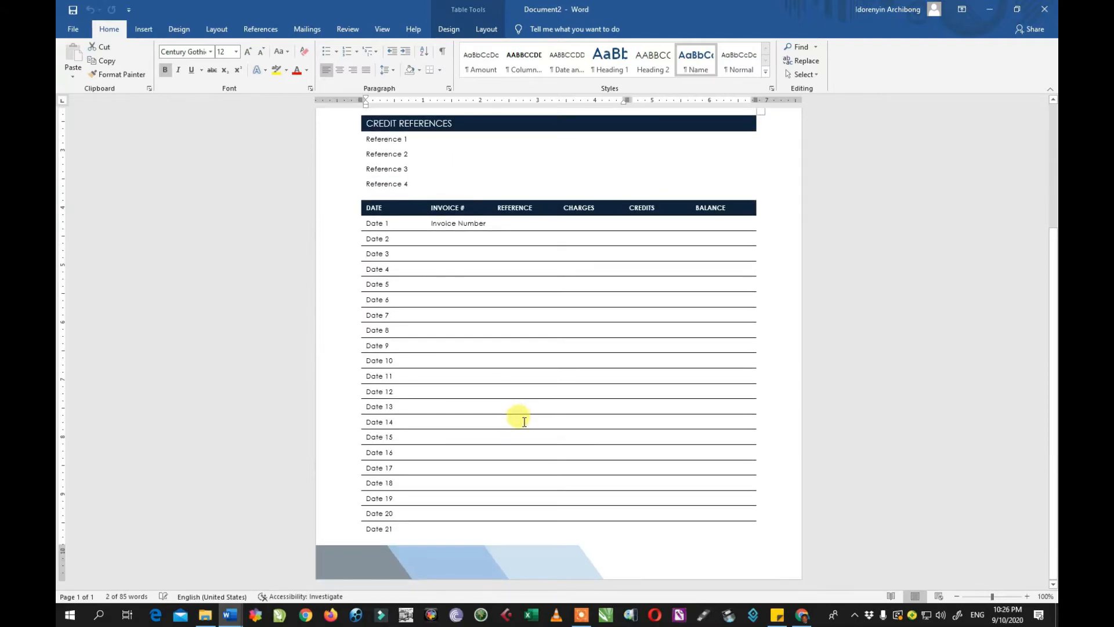
View the Open page's recent files, then Document2's Info page (1 page, 85 words).
click(74, 30)
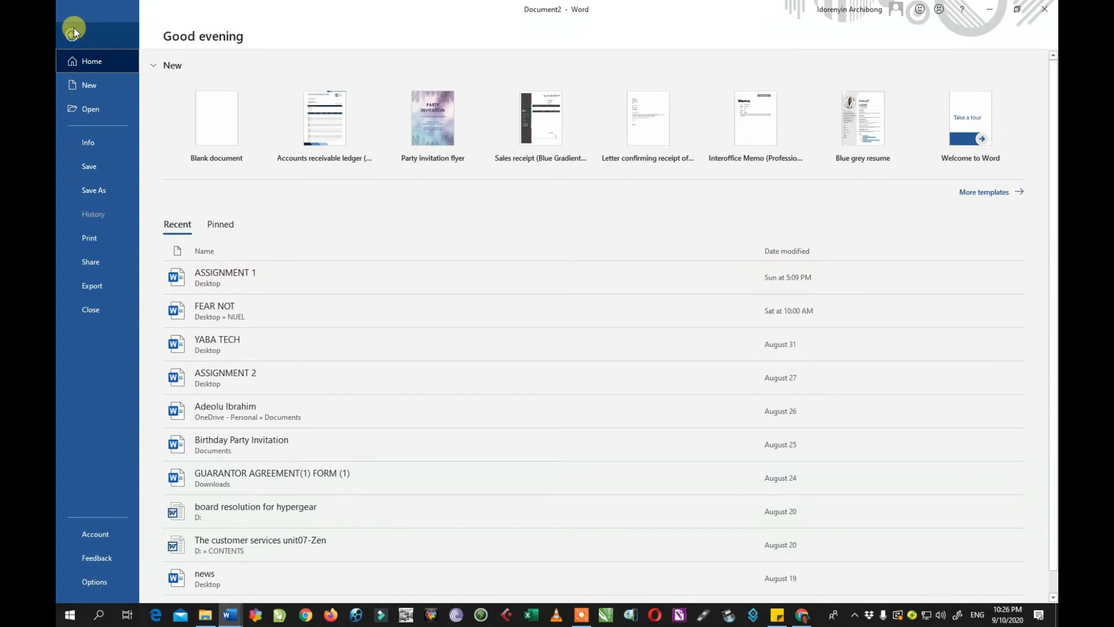
click(88, 111)
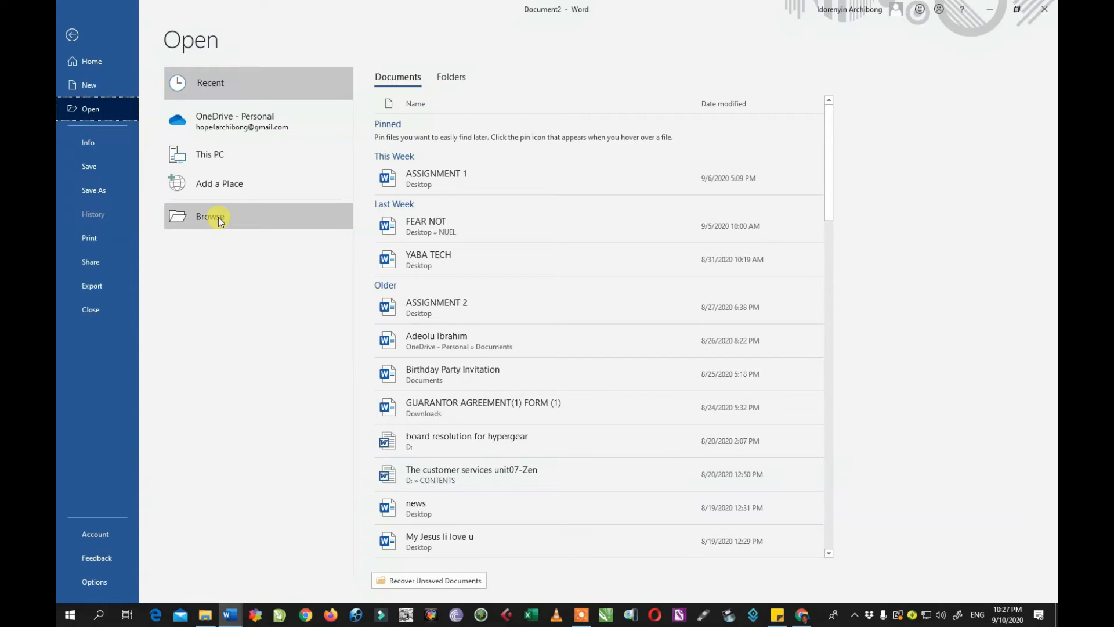
click(102, 143)
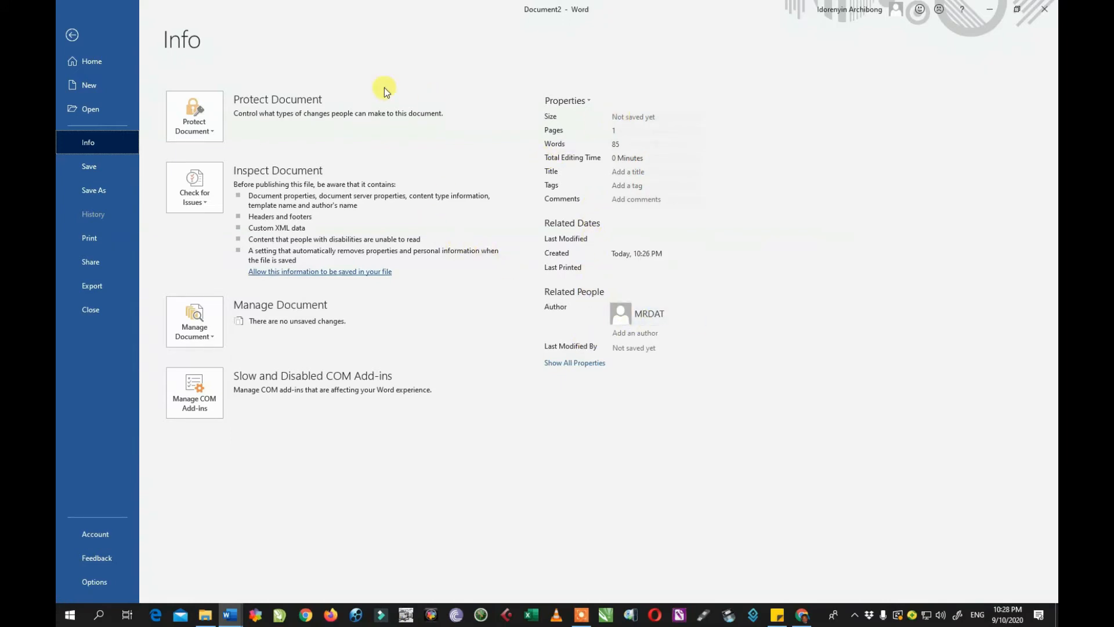
Go back to the ledger, scroll to its top, and reopen the File start page.
click(72, 36)
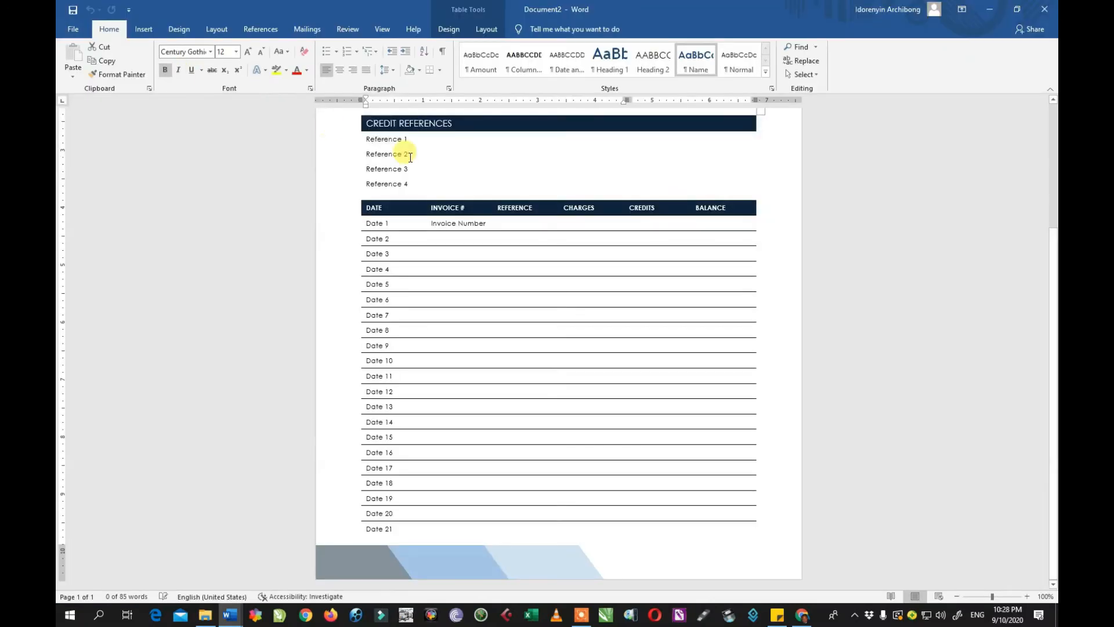
scroll(551, 313, up, 4)
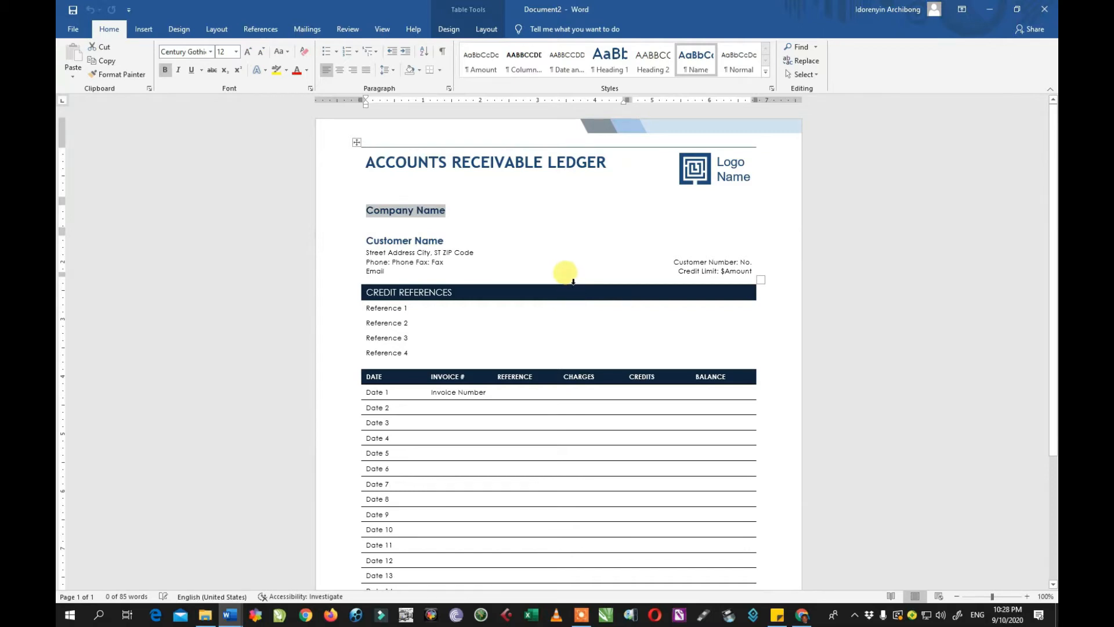
click(71, 29)
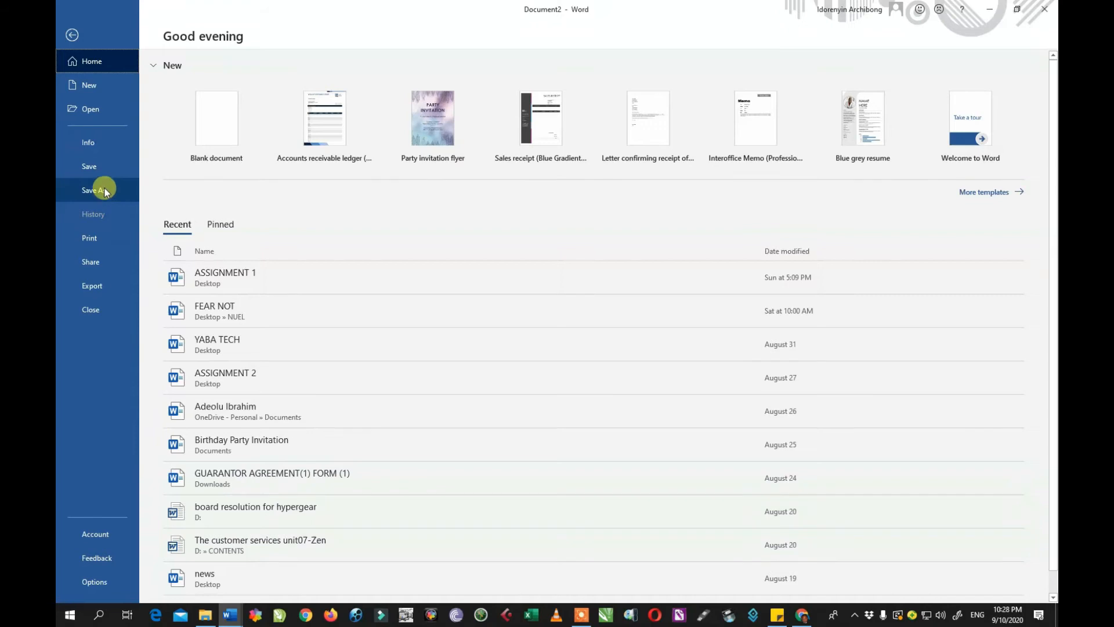
Show the Save As page with recent locations like Desktop, Documents and Downloads.
click(111, 167)
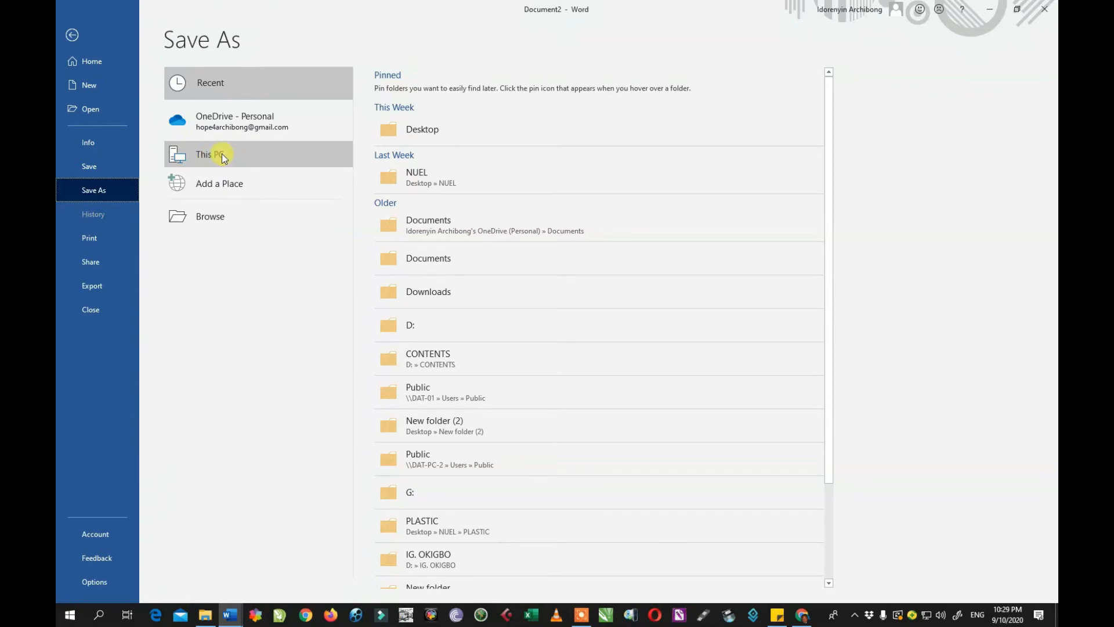
Save the ledger as 'ACCOUNTS RECEIVABLE LEDGER' in the Documents folder through Browse.
click(214, 217)
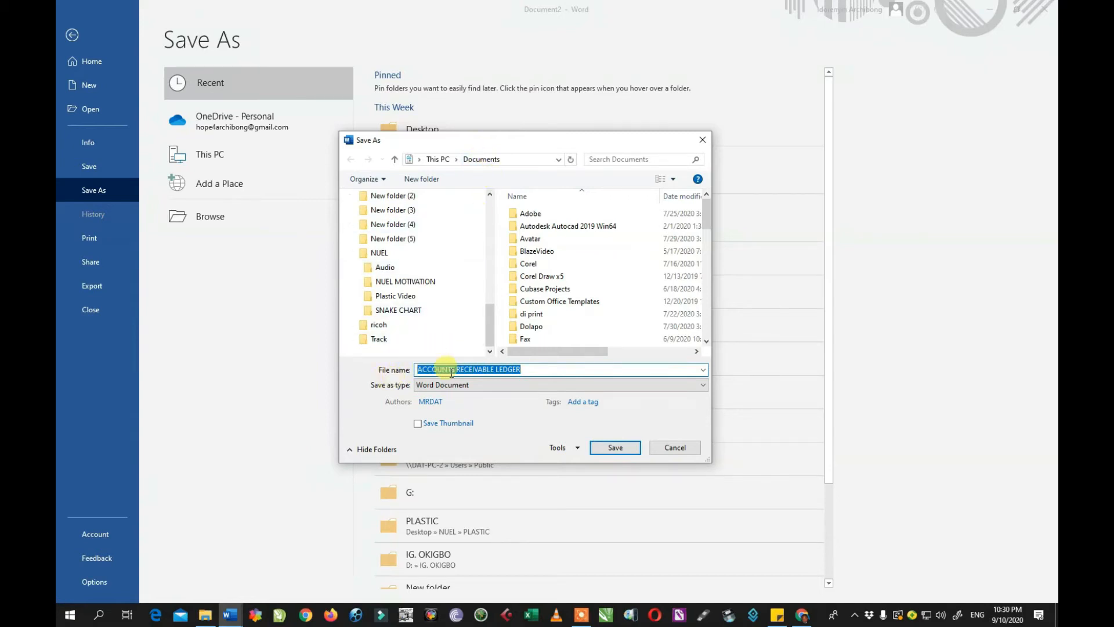
drag(522, 370, 413, 374)
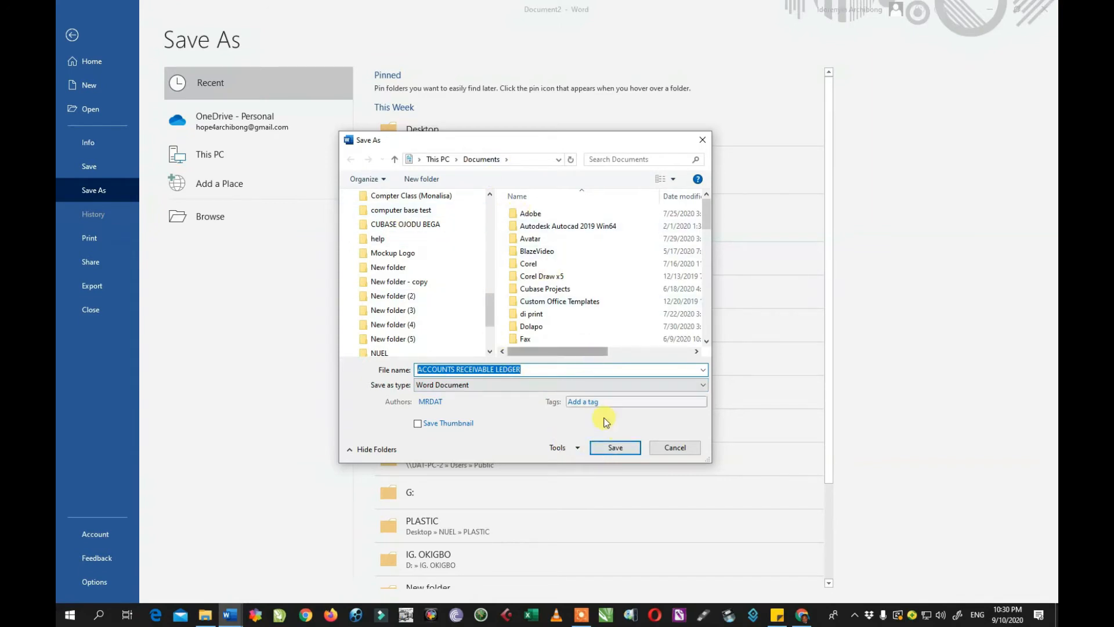
click(615, 447)
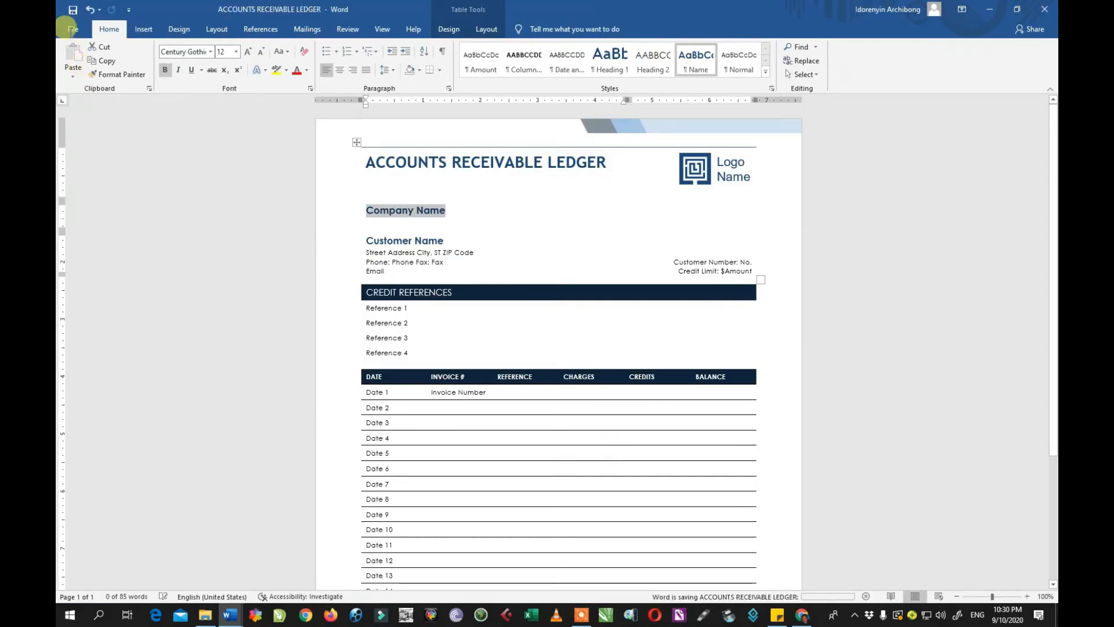
click(71, 32)
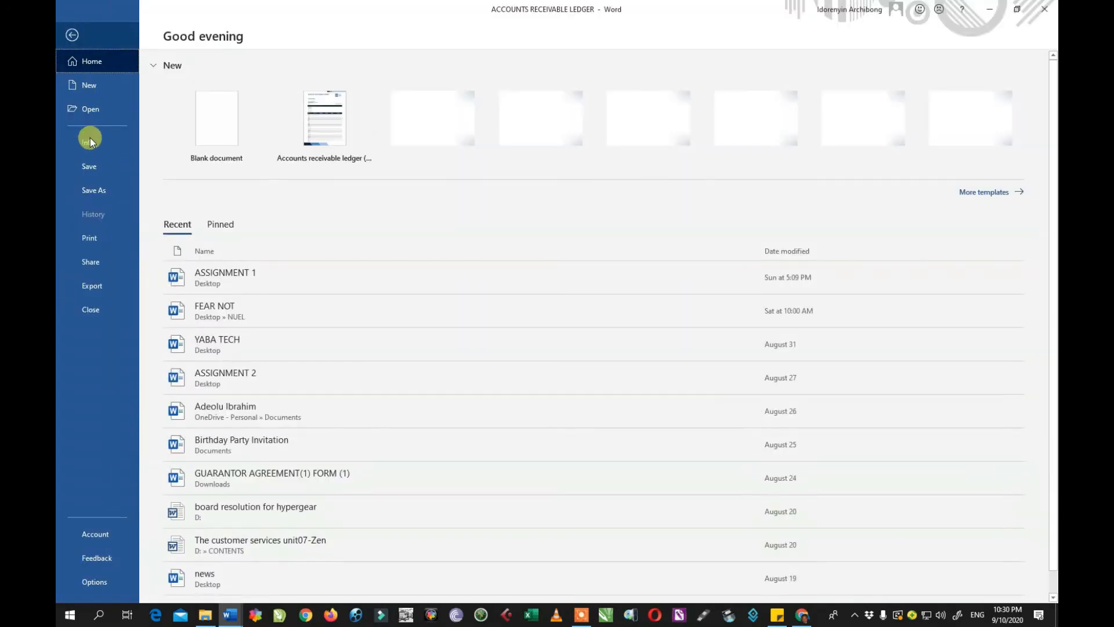
click(90, 142)
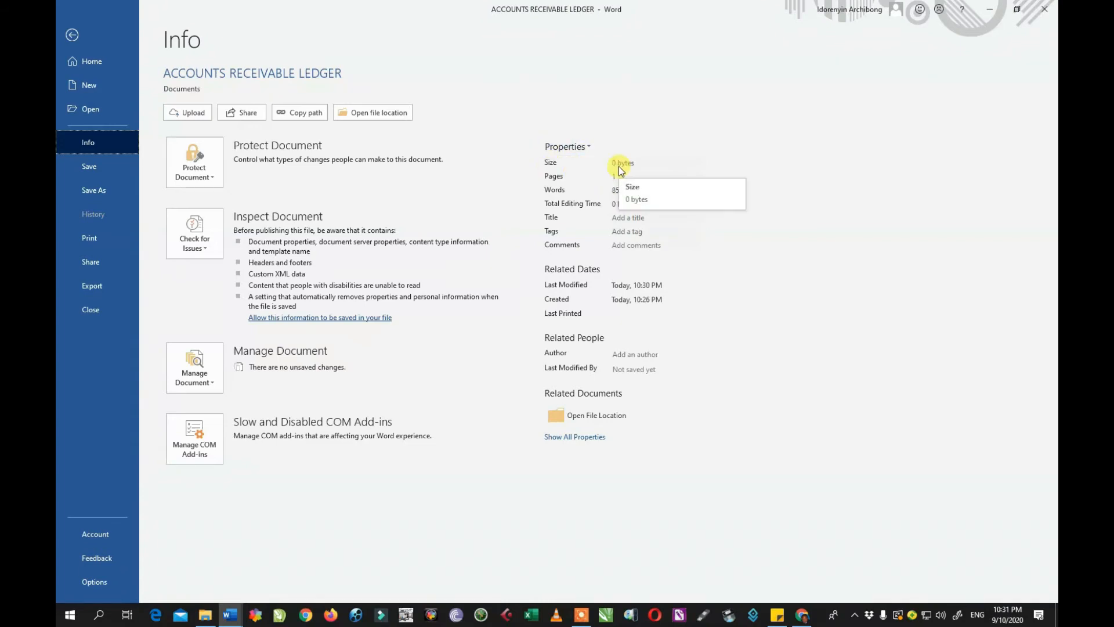
click(75, 36)
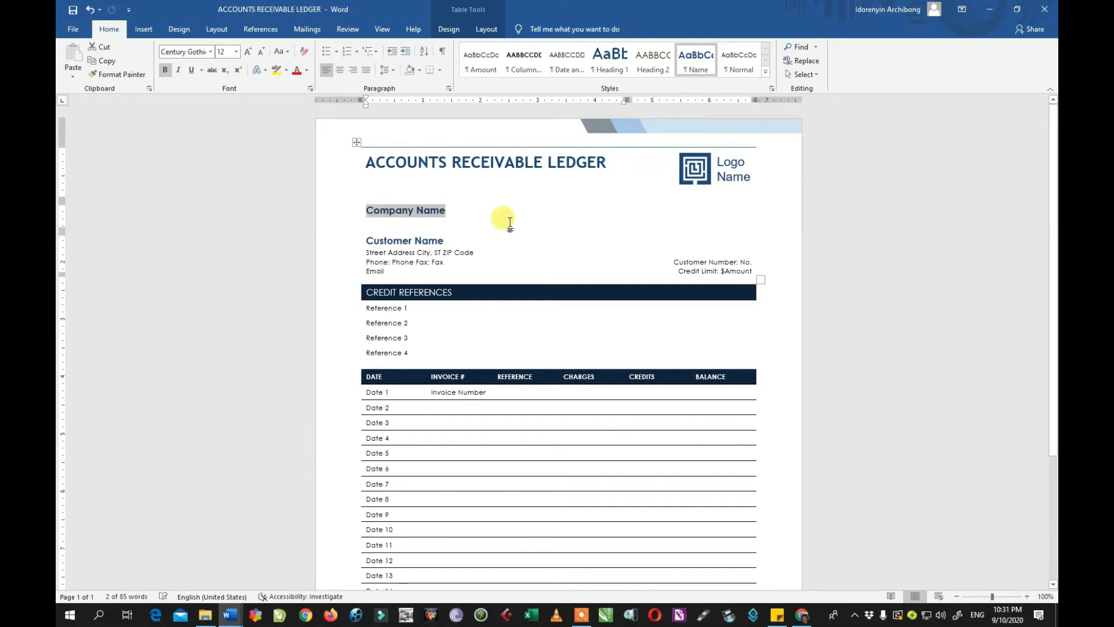
Fill in the business name as the company and 'STUDENT 001' as the customer name.
scroll(560, 223, down, 5)
scroll(447, 210, up, 5)
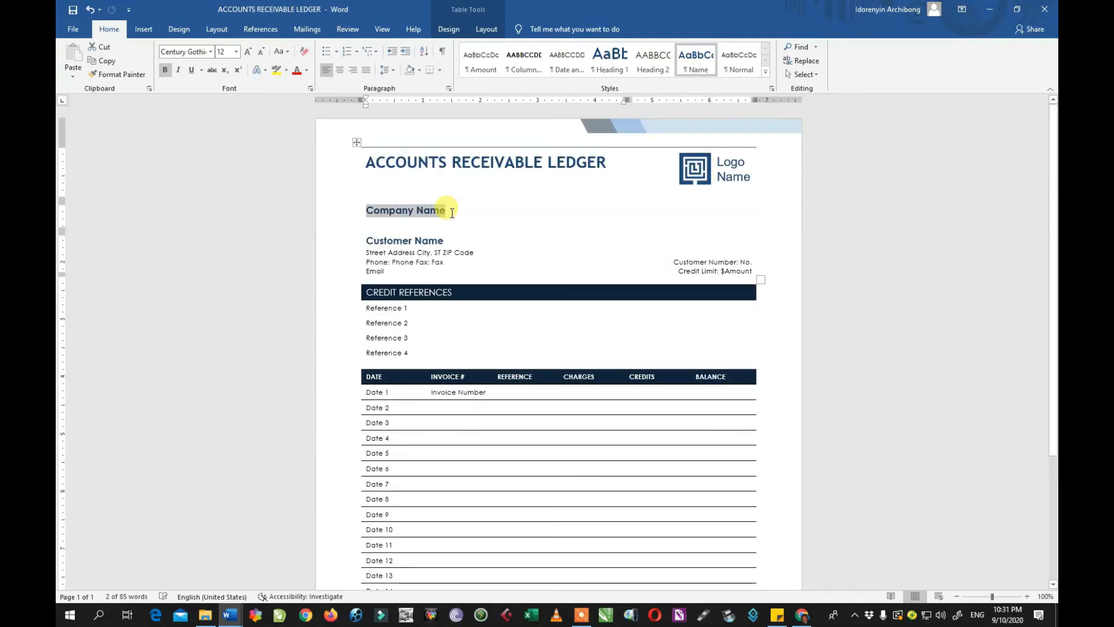
text(MR)
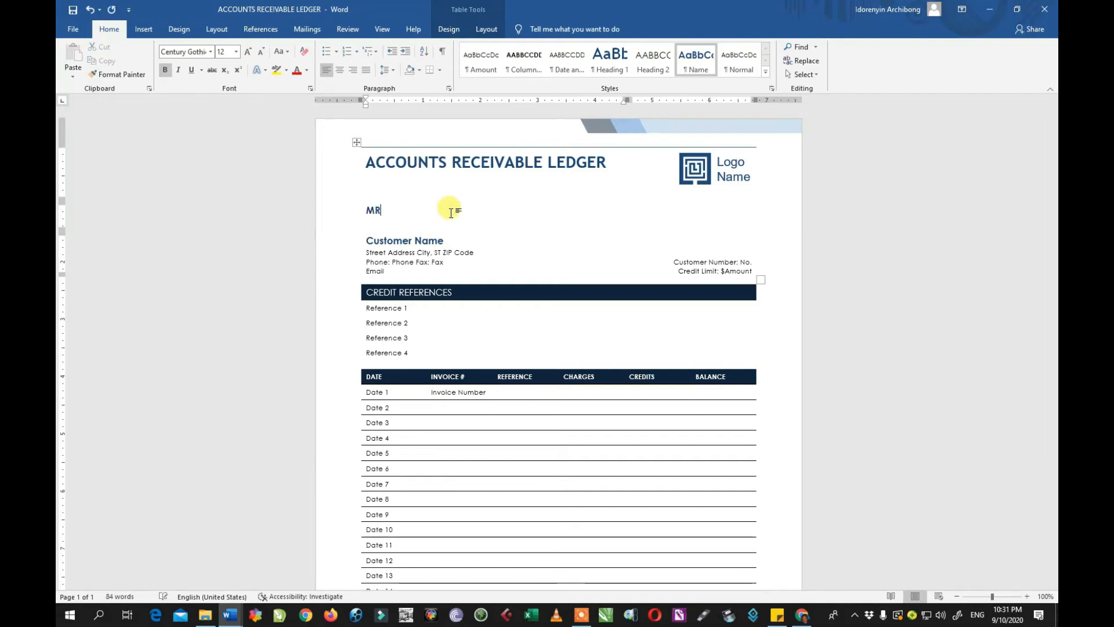
text( DAT )
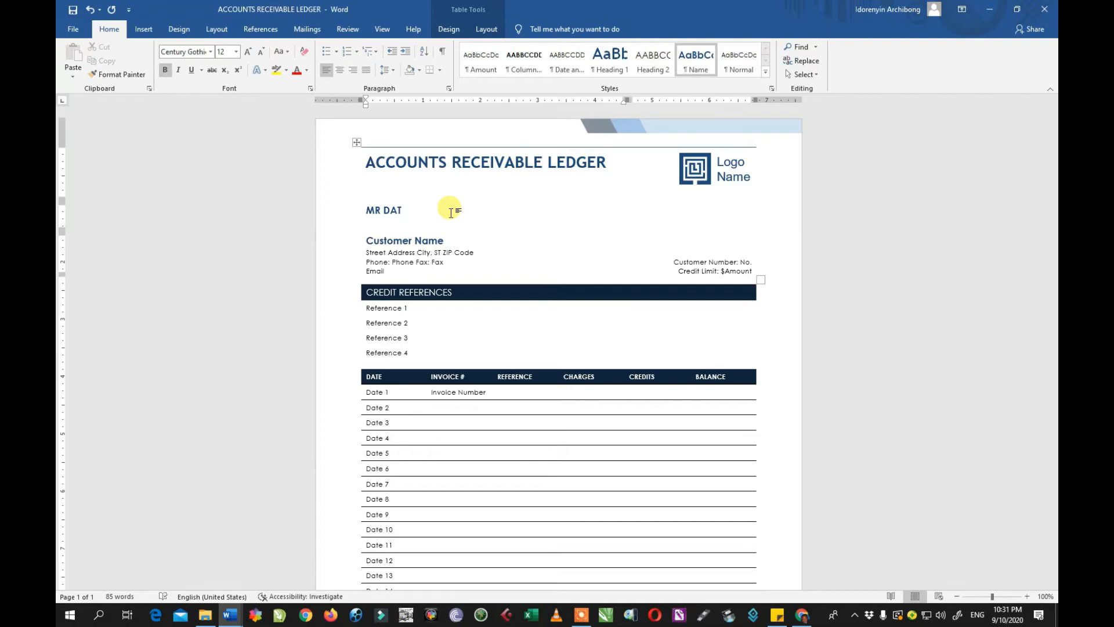
text(TUTORIALS)
triple_click(433, 246)
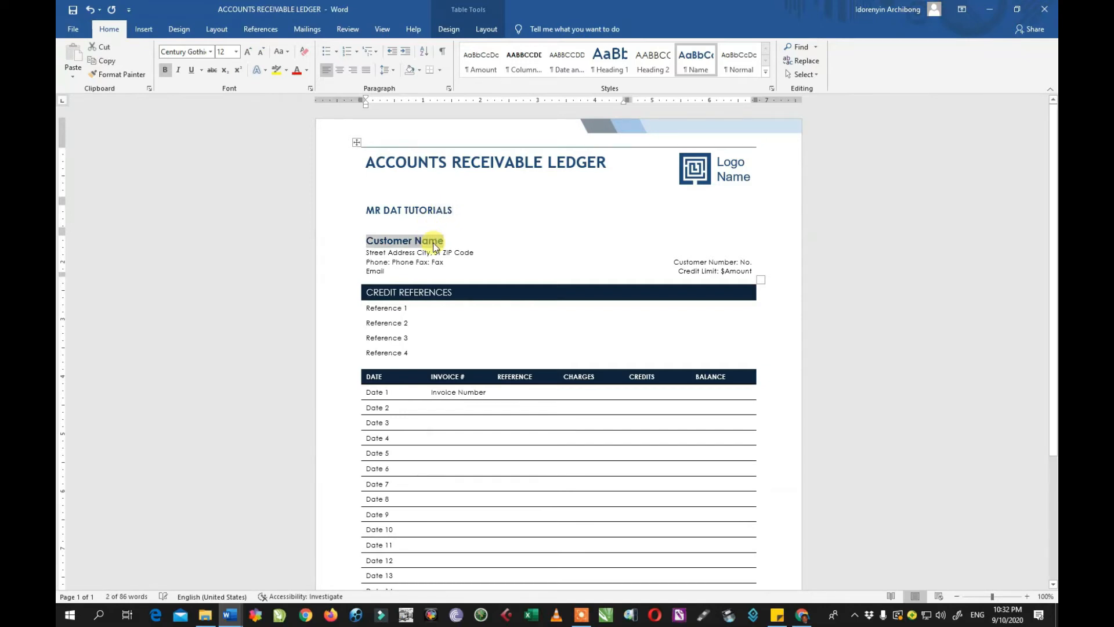
text(STU)
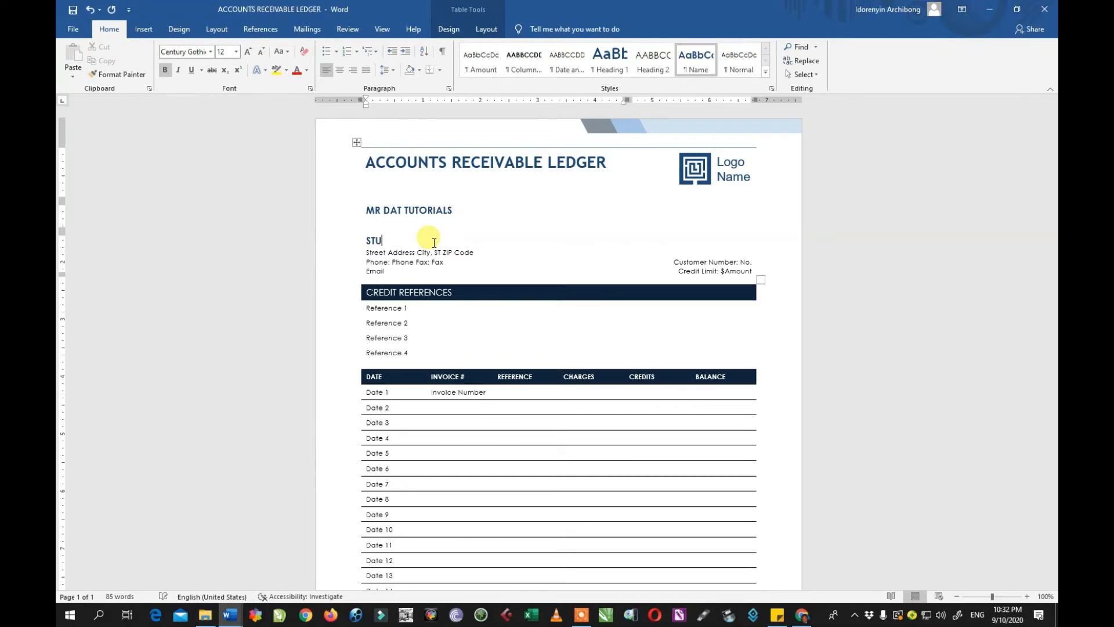
text(DENT 001)
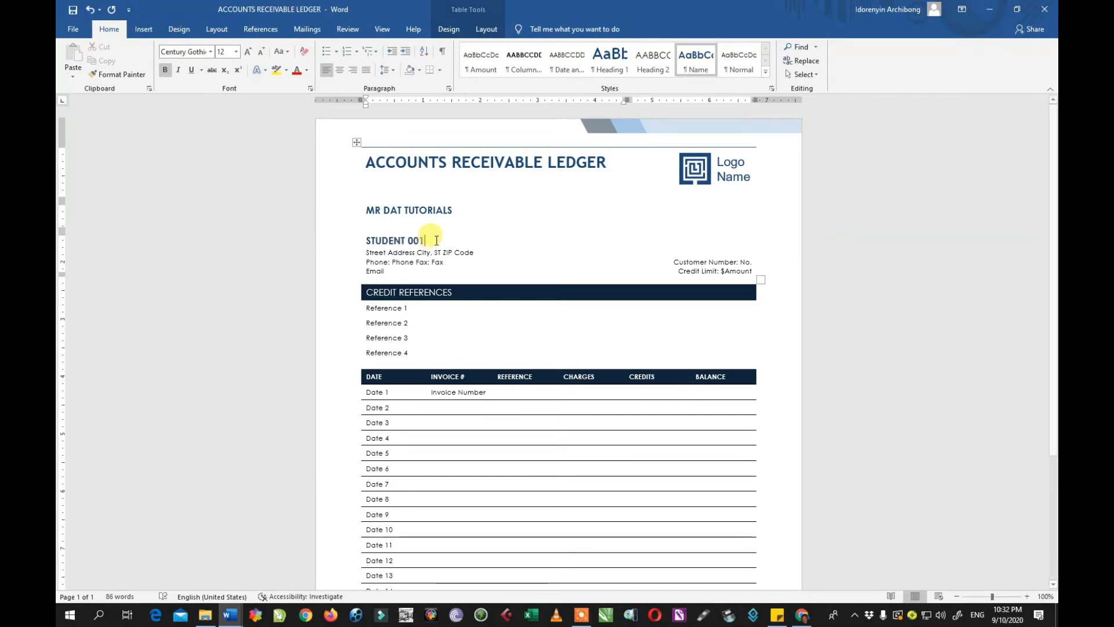
click(74, 29)
Save the ledger edits and check its Info page: 78.9KB, 1 page, 86 words.
click(91, 166)
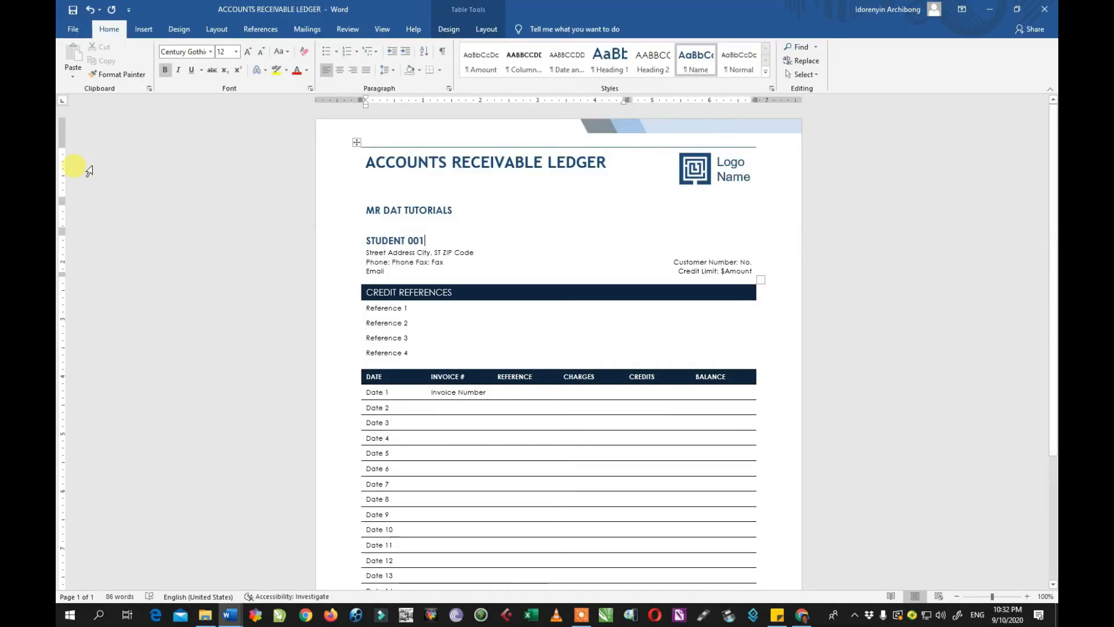
click(70, 32)
click(71, 33)
click(72, 30)
click(87, 136)
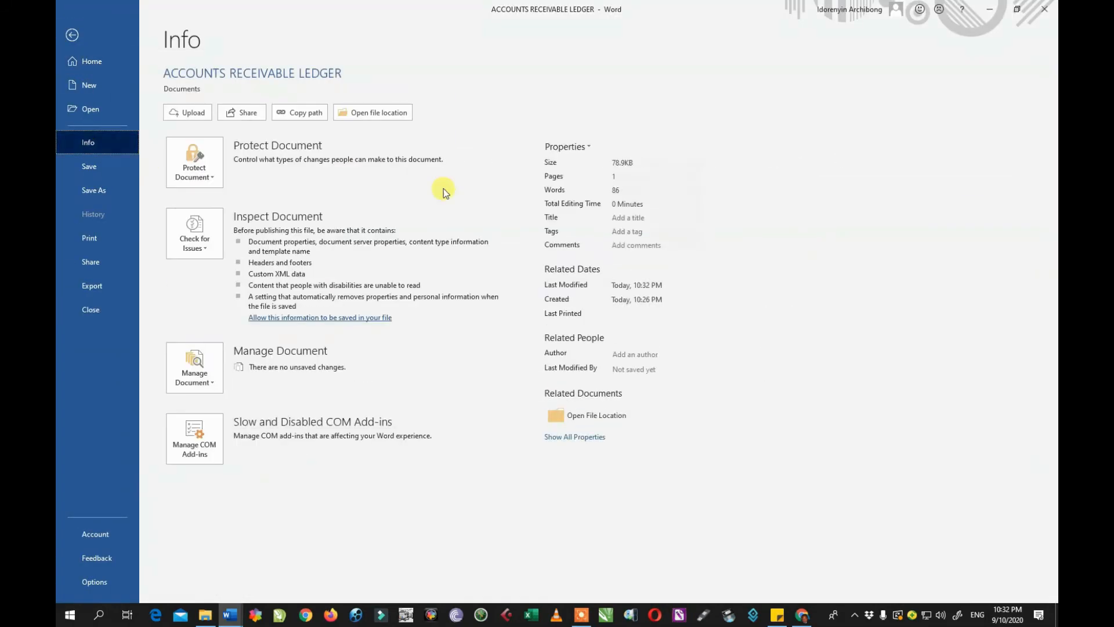
mouse_move(625, 191)
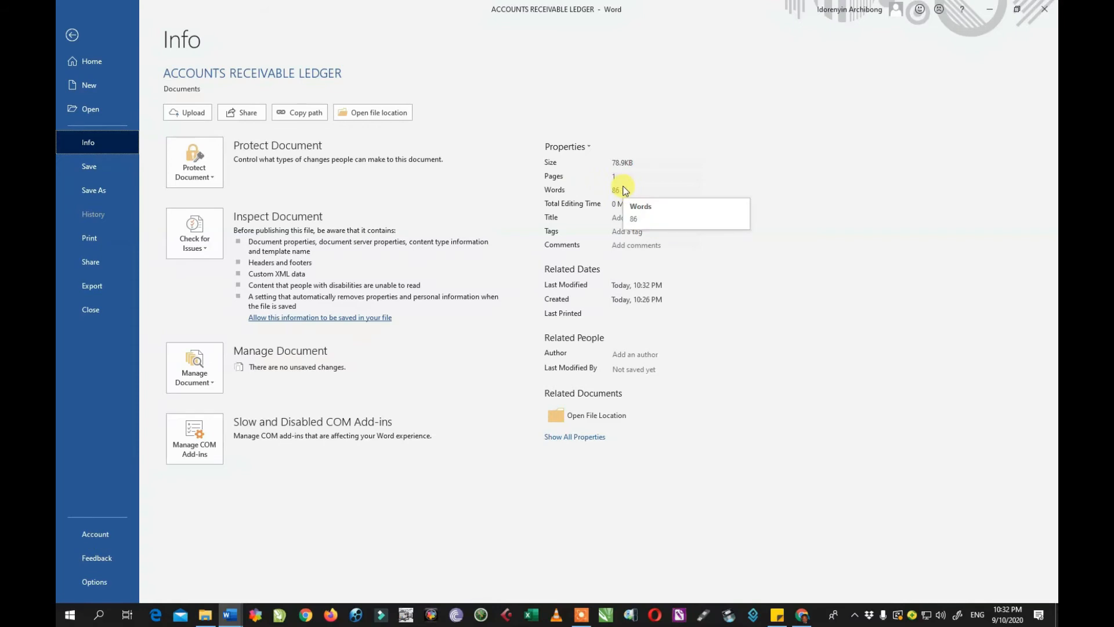
mouse_move(601, 168)
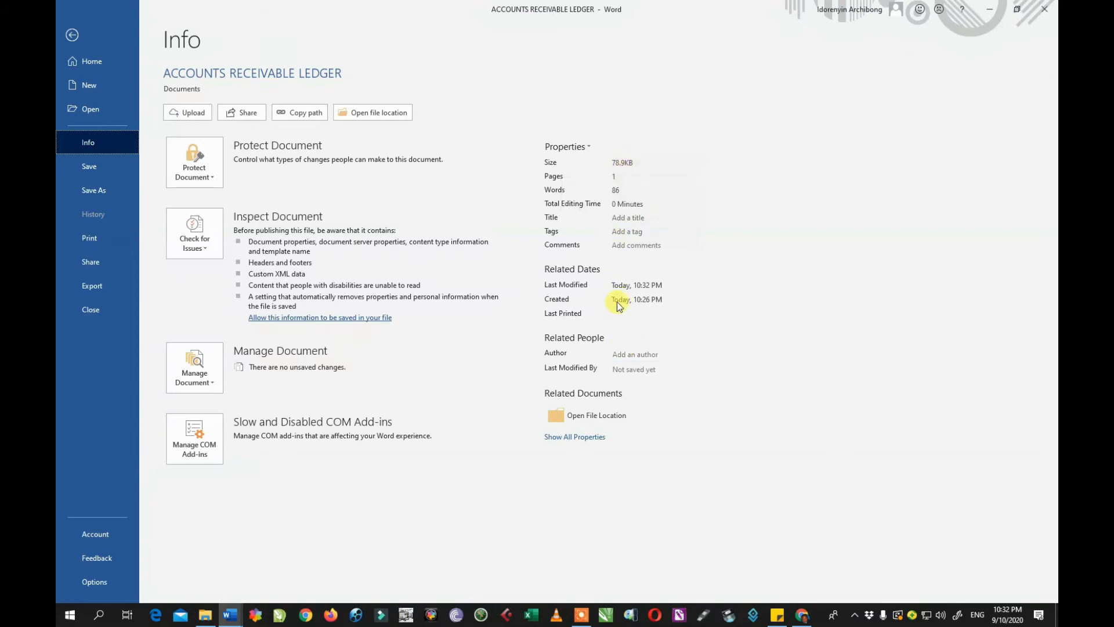
Set the ACCOUNTS RECEIVABLE LEDGER to Always Open Read-Only under Protect Document.
click(204, 178)
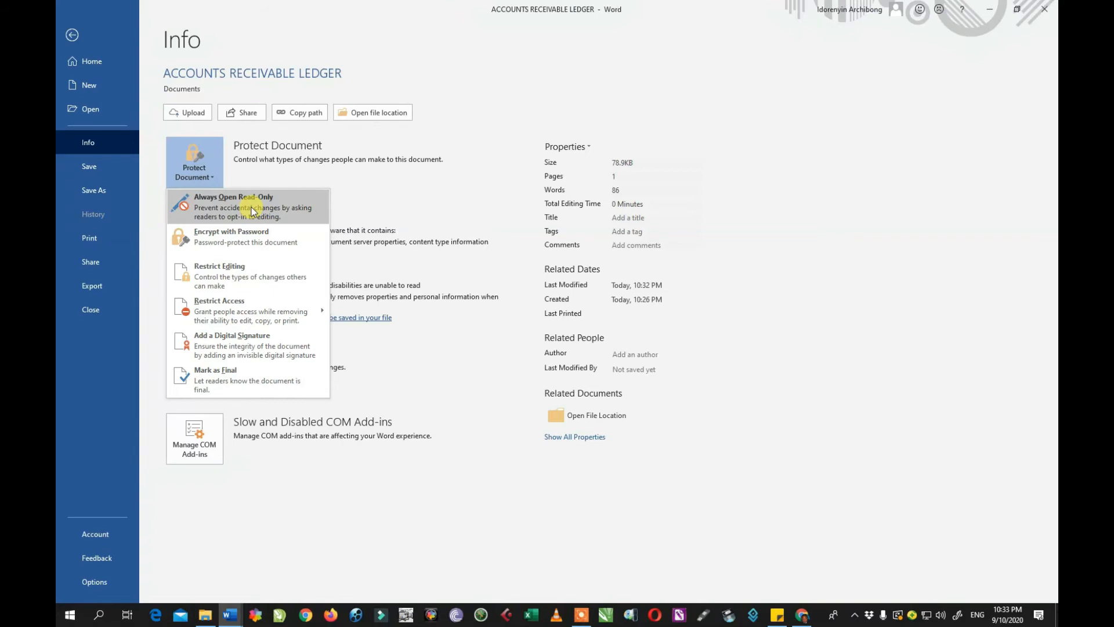
click(203, 205)
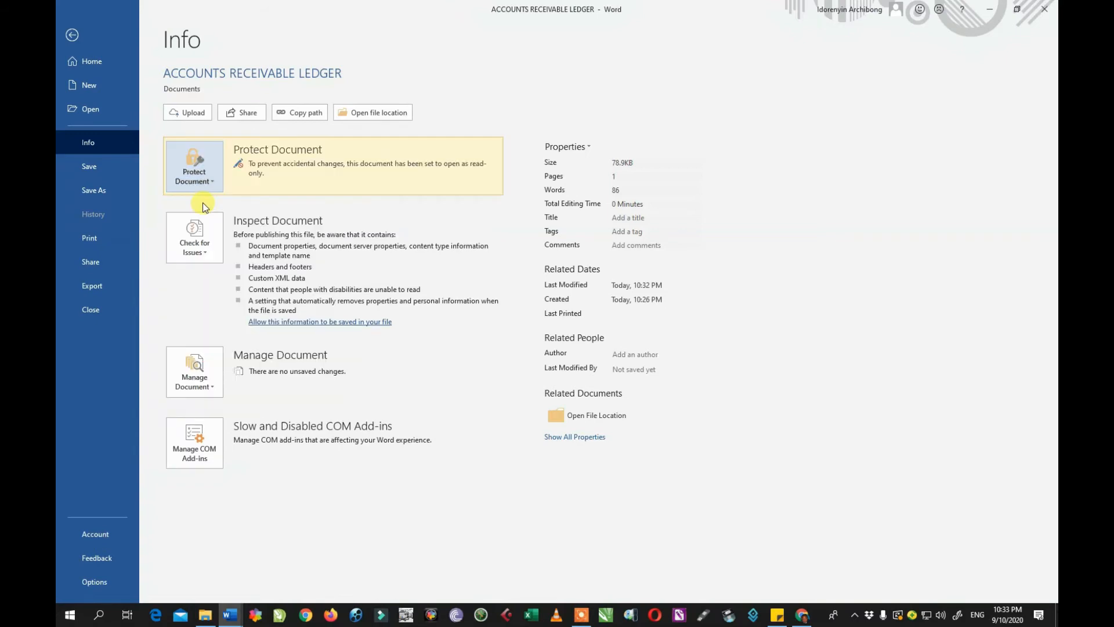
Save the ledger with its read-only setting and close the blank Document1 window.
click(89, 168)
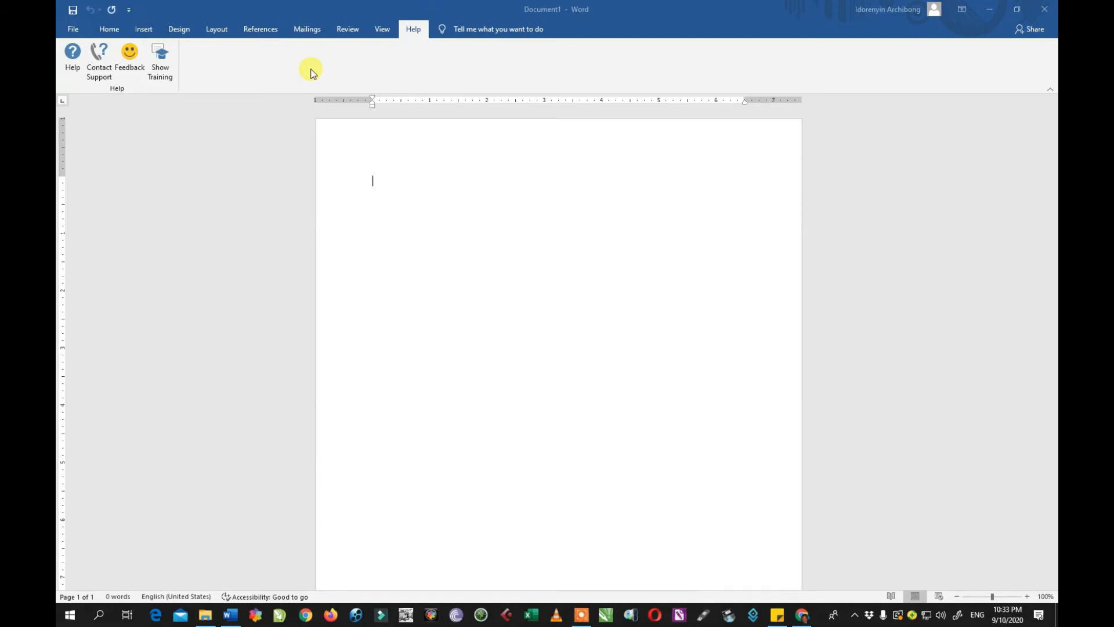
click(1036, 11)
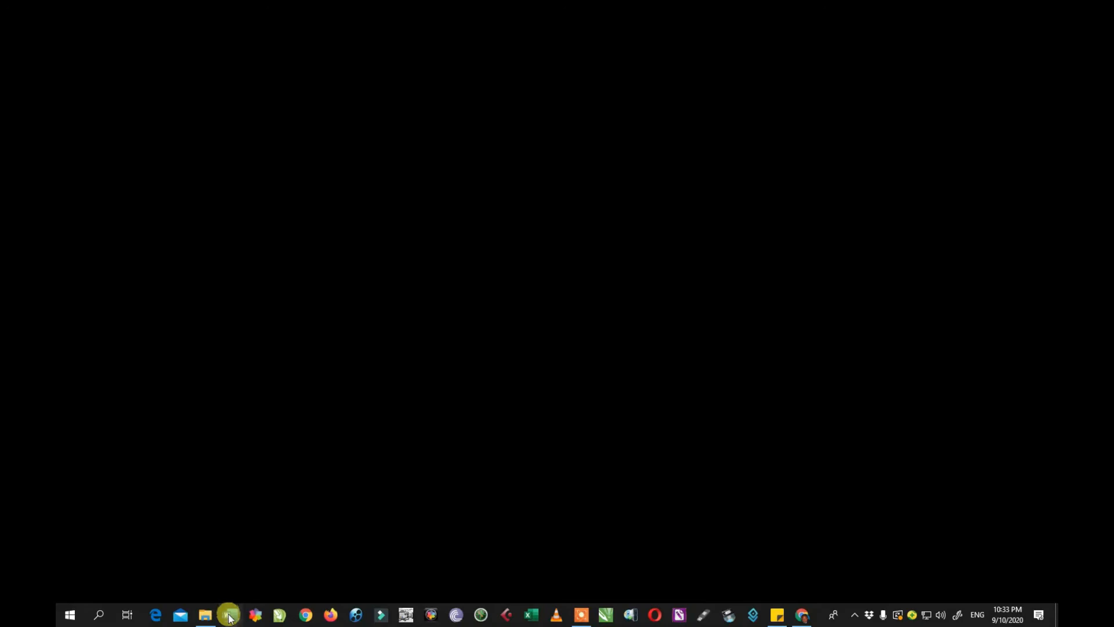
Relaunch Word from the taskbar and open ACCOUNTS RECEIVABLE LEDGER from the Recent list.
click(230, 616)
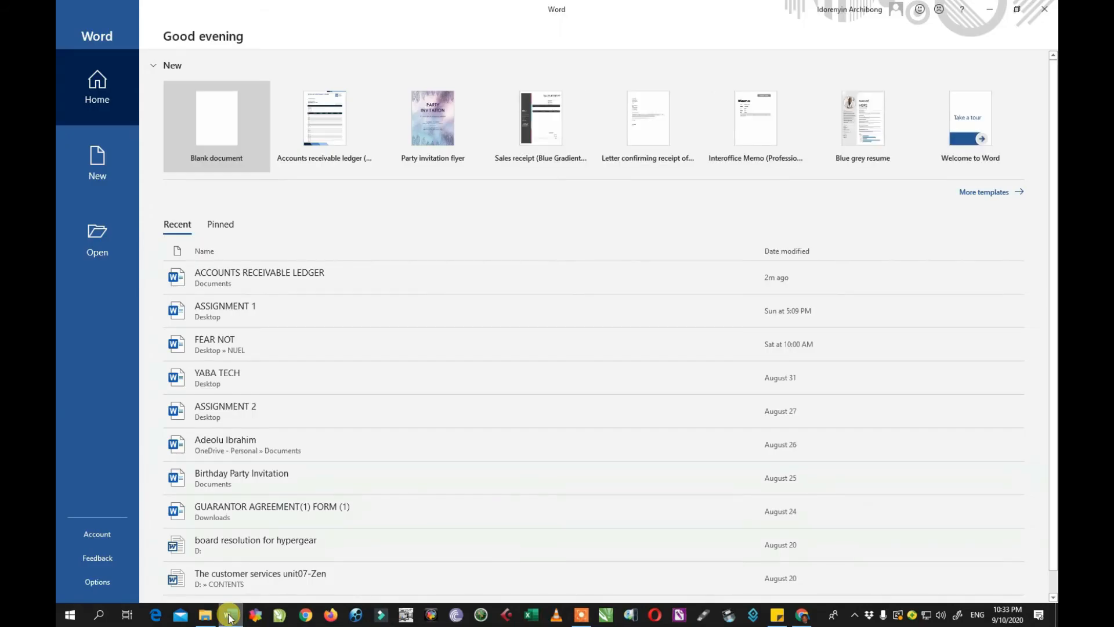
click(257, 274)
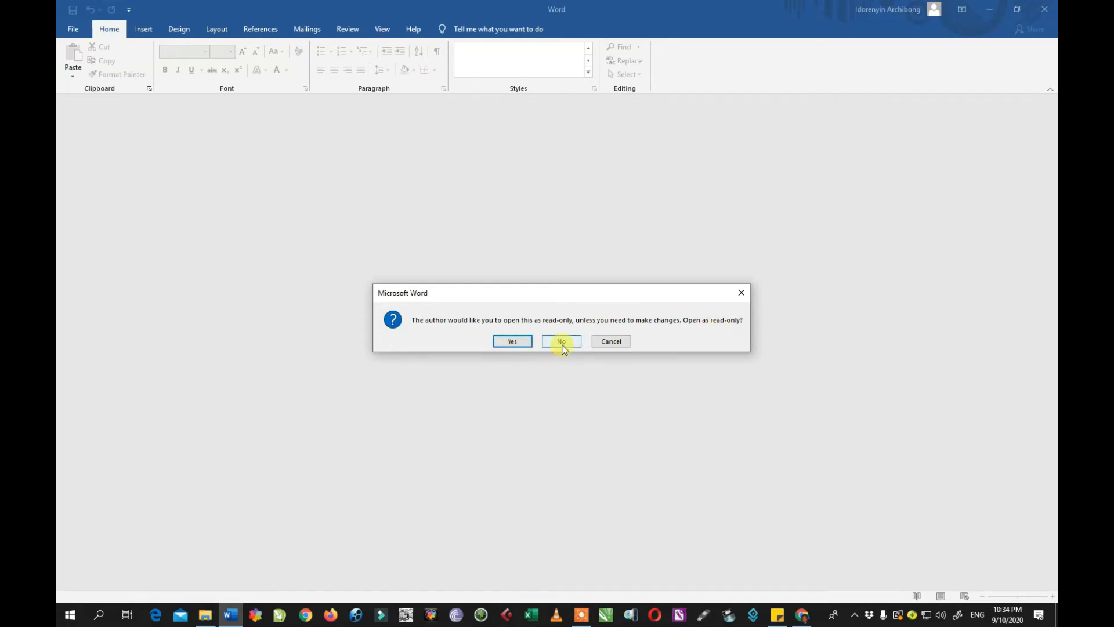
Answer Yes to the read-only prompt so the ledger opens read-only.
click(609, 342)
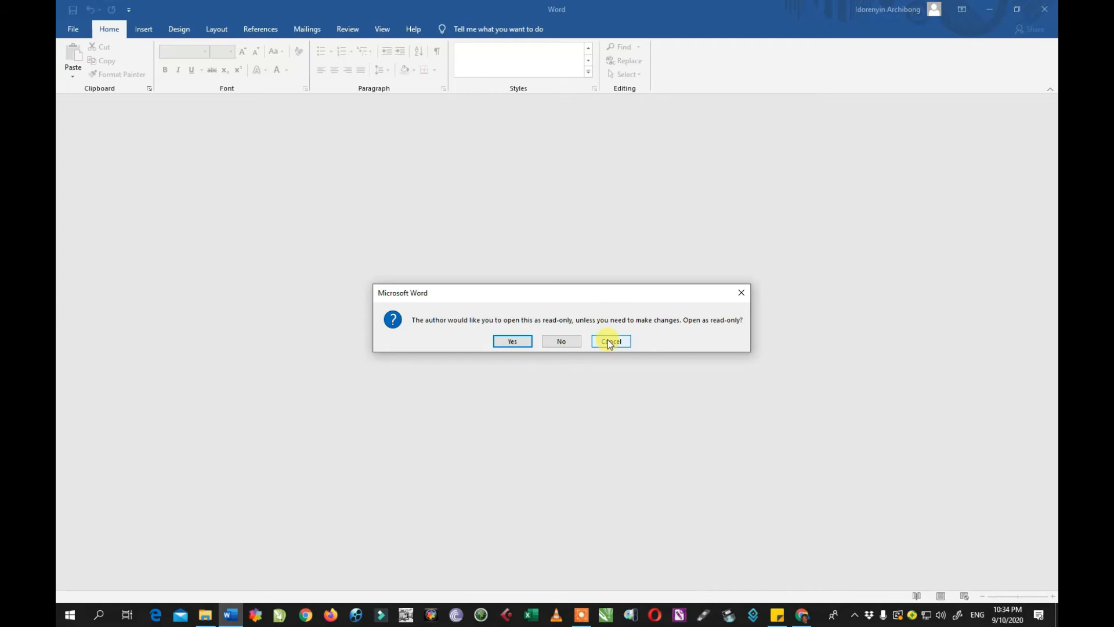
click(520, 343)
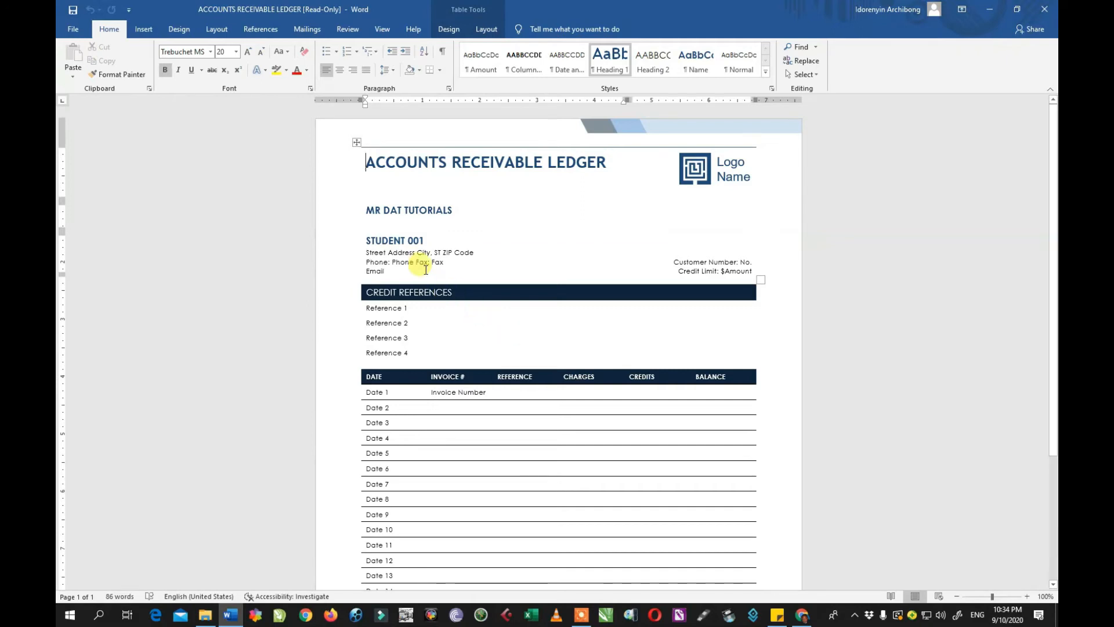
Select the word Email, check the Protect Document options on the Info page, then close Word.
double_click(375, 271)
click(74, 30)
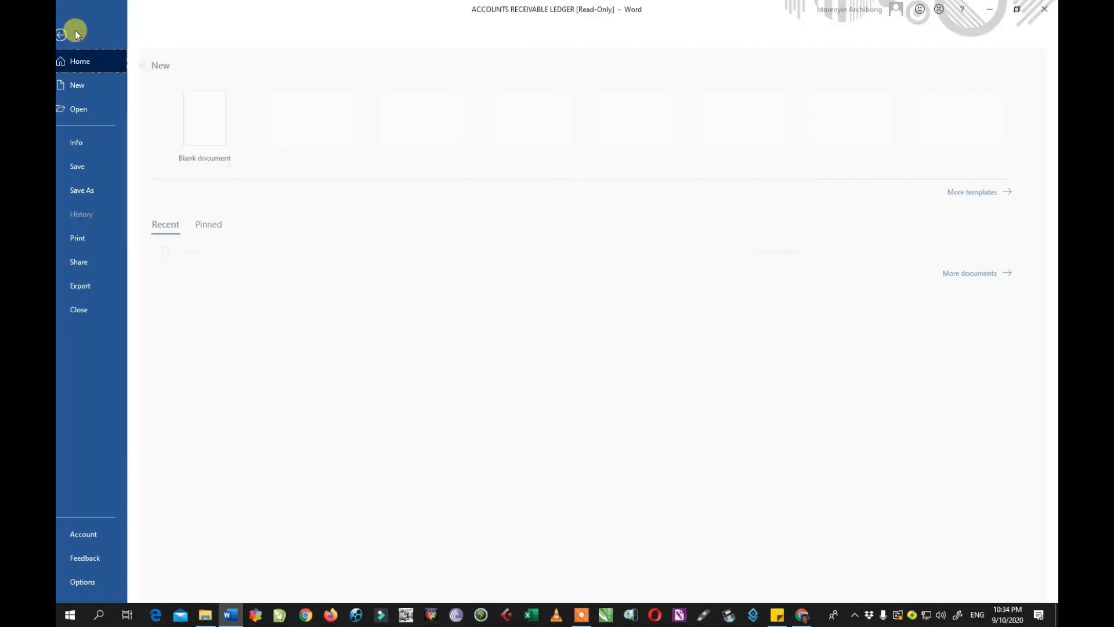
click(95, 146)
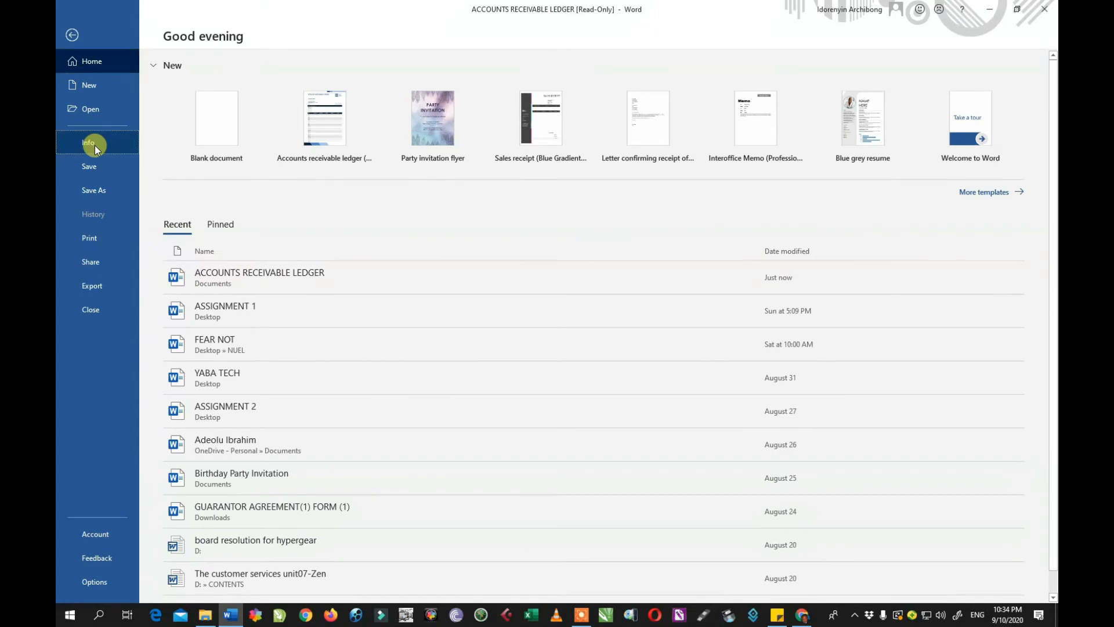
click(196, 171)
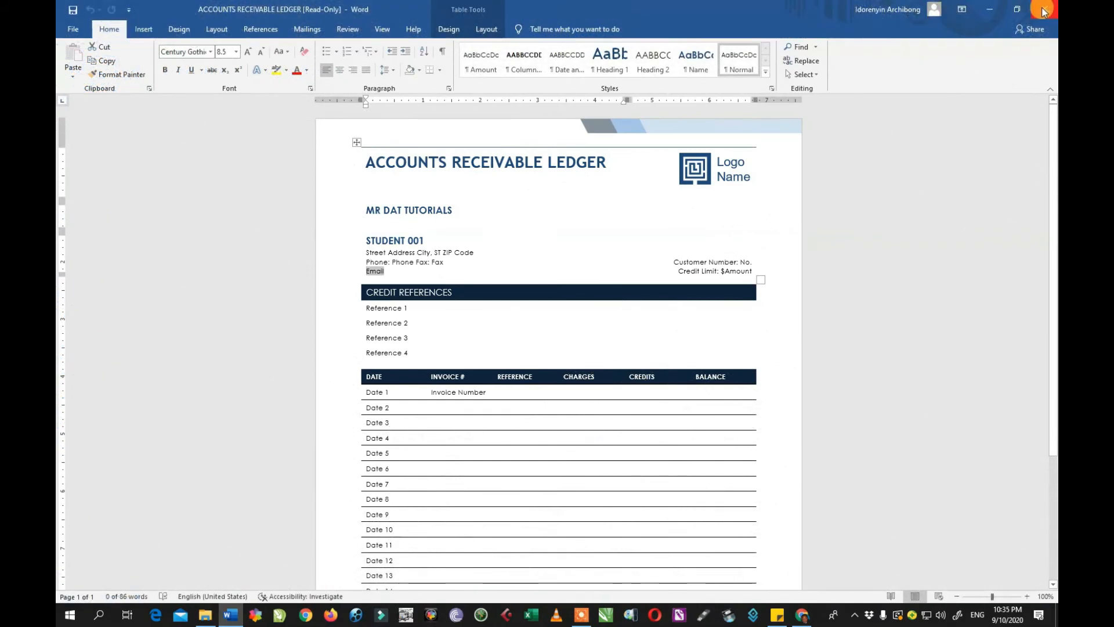
click(1043, 12)
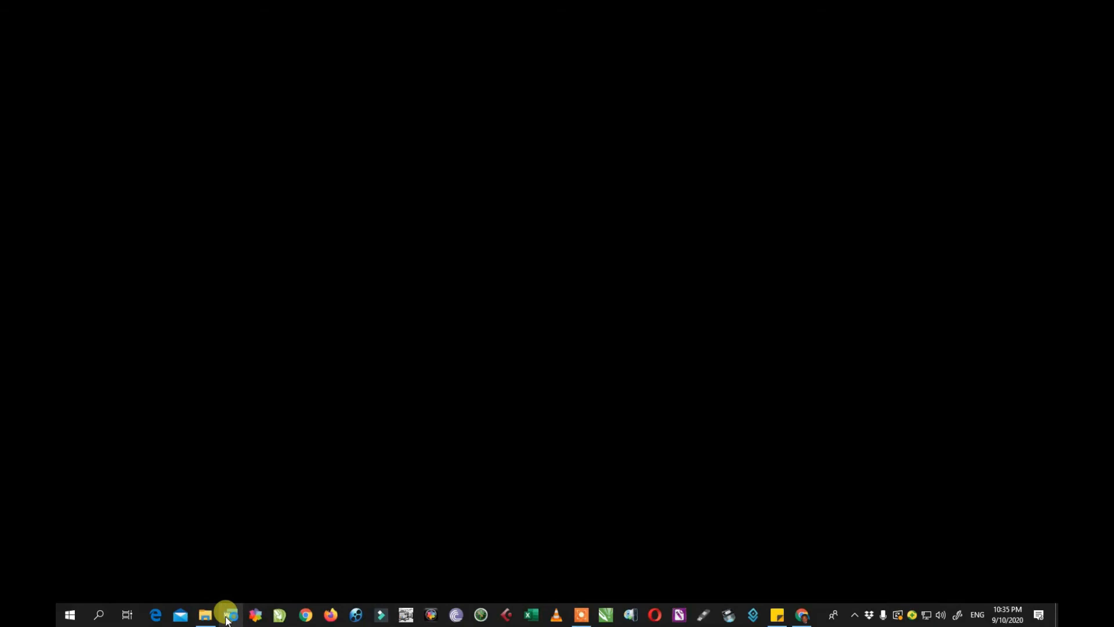
Relaunch Word, reopen the ledger choosing No for editing, and select the City, ST ZIP Code placeholder.
click(227, 617)
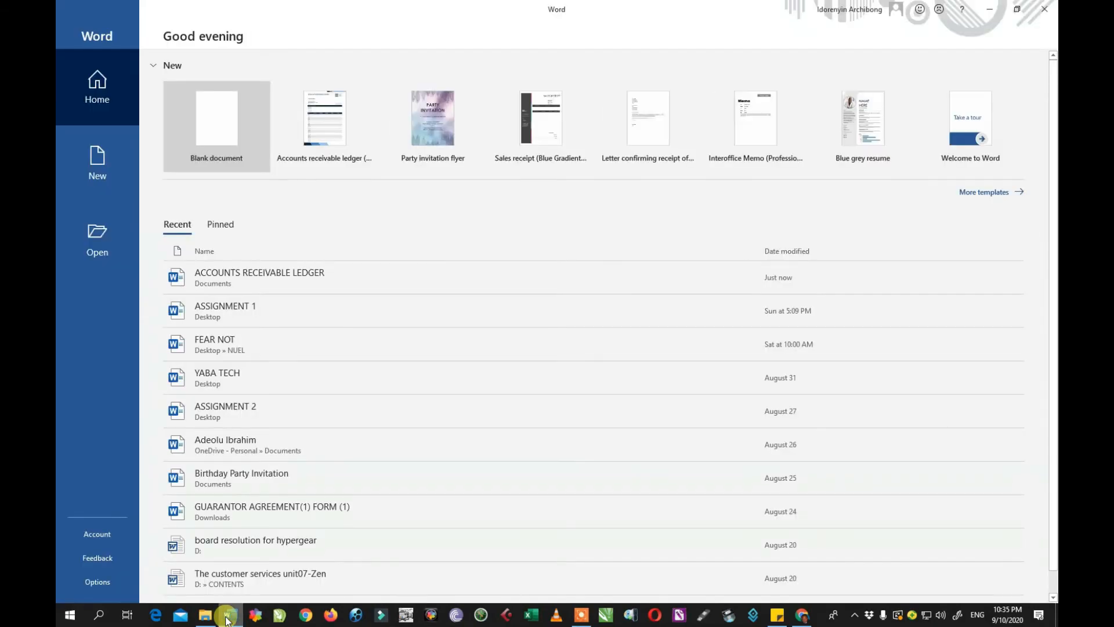
click(280, 276)
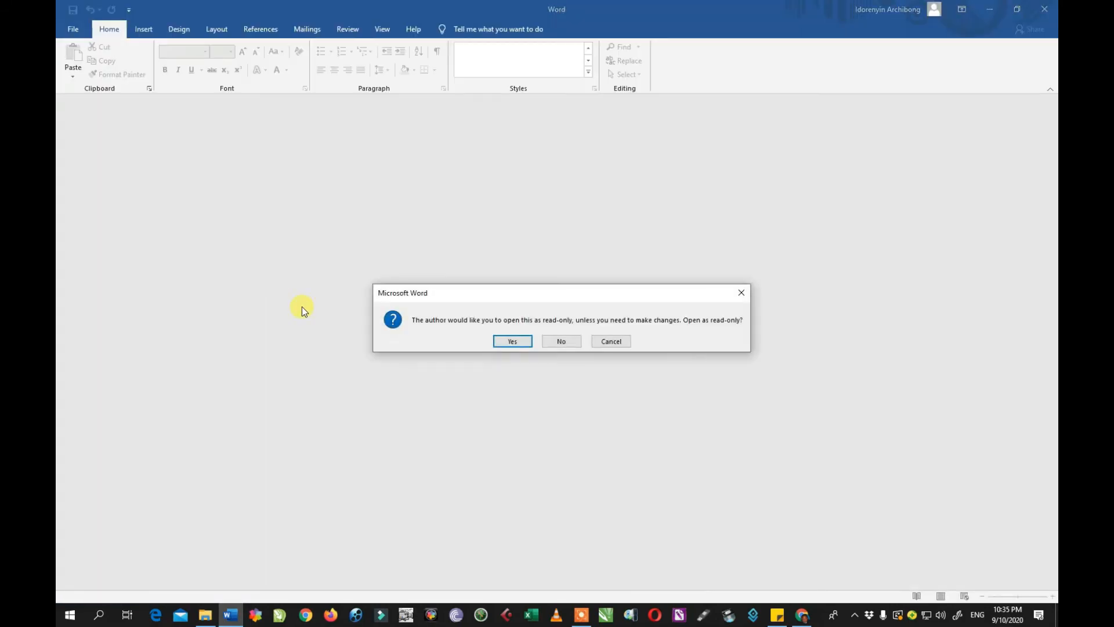
click(557, 342)
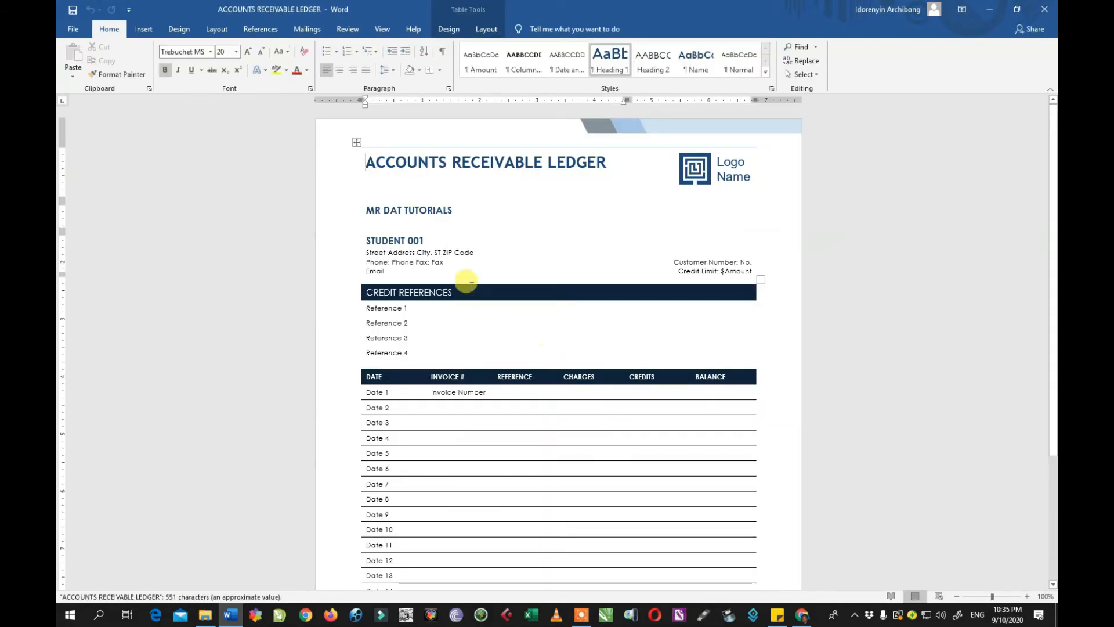
click(465, 251)
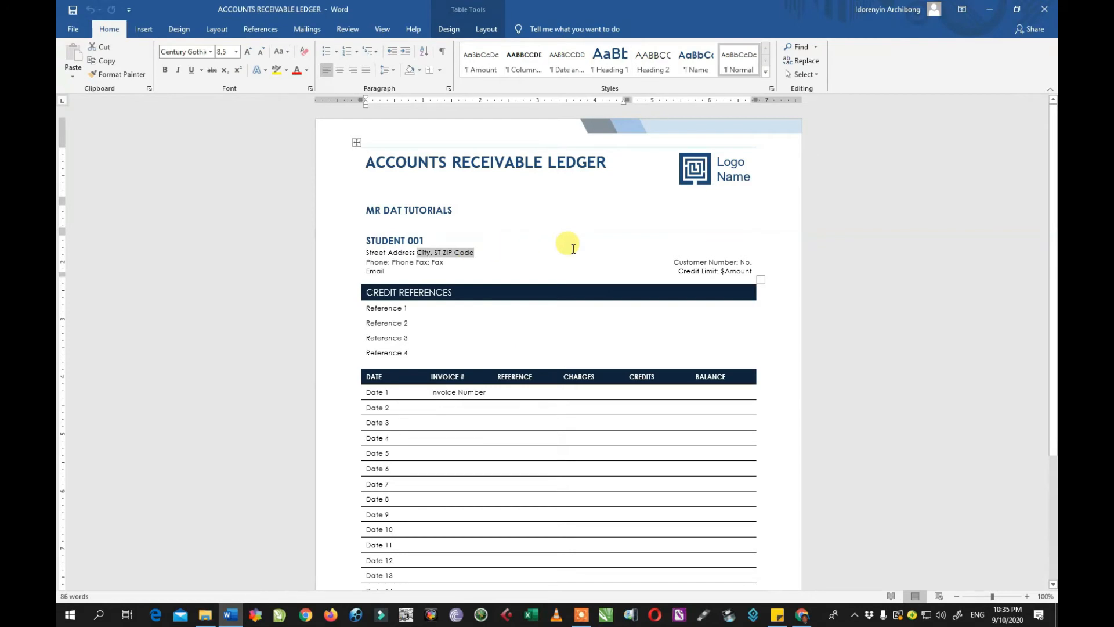
Show the Protect Document dropdown on the ACCOUNTS RECEIVABLE LEDGER Info page.
click(74, 29)
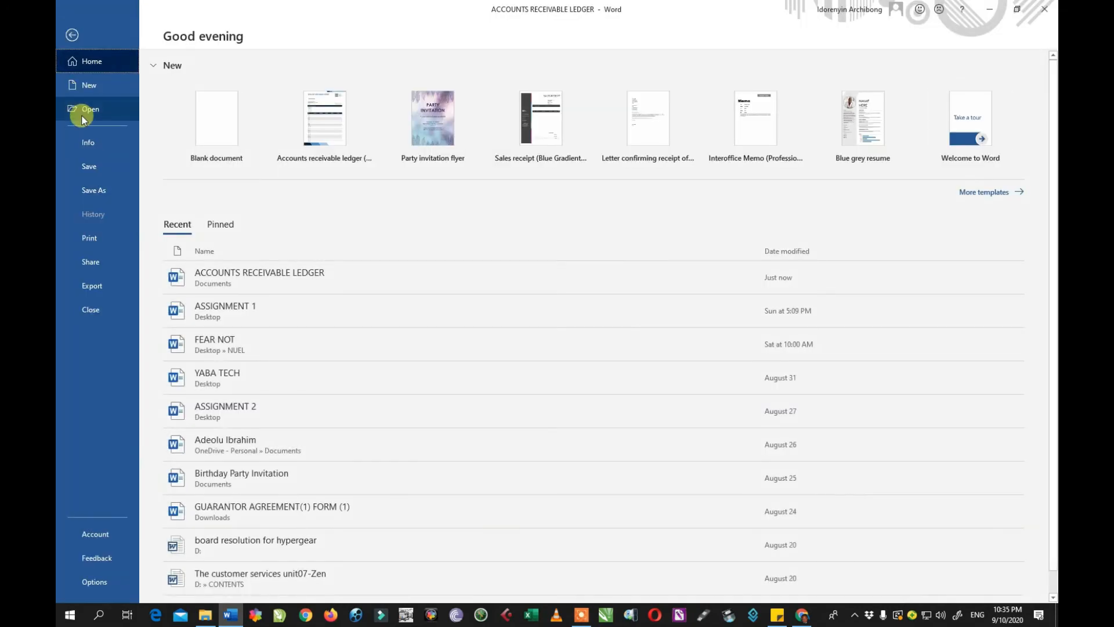
click(85, 144)
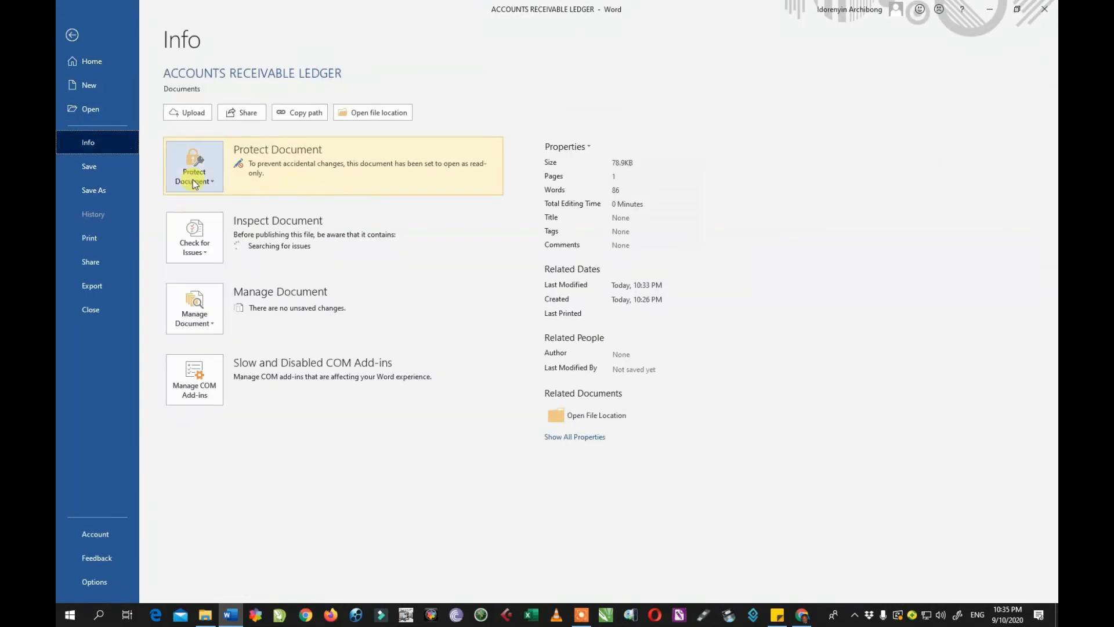
click(198, 182)
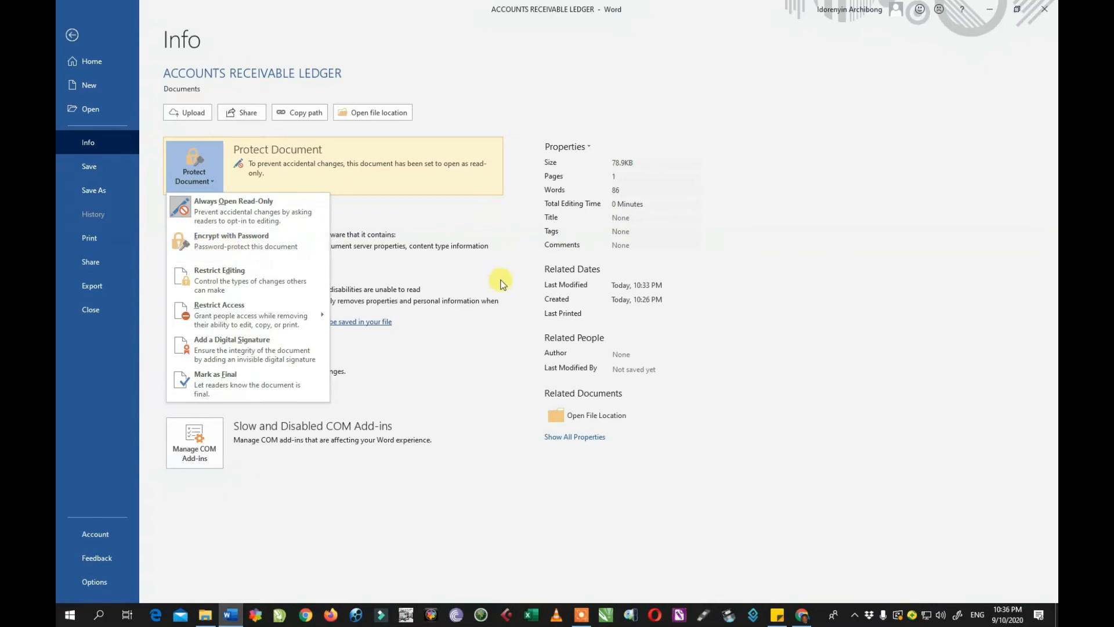
Encrypt the ledger with a password, entering and confirming it, then save the document.
click(263, 244)
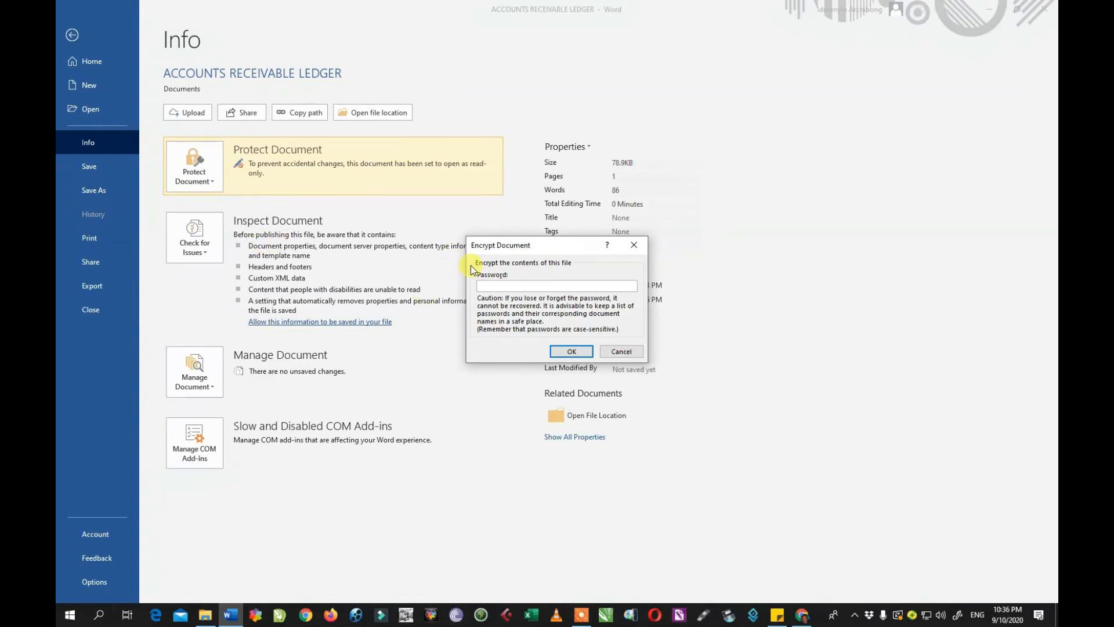
drag(487, 247, 404, 266)
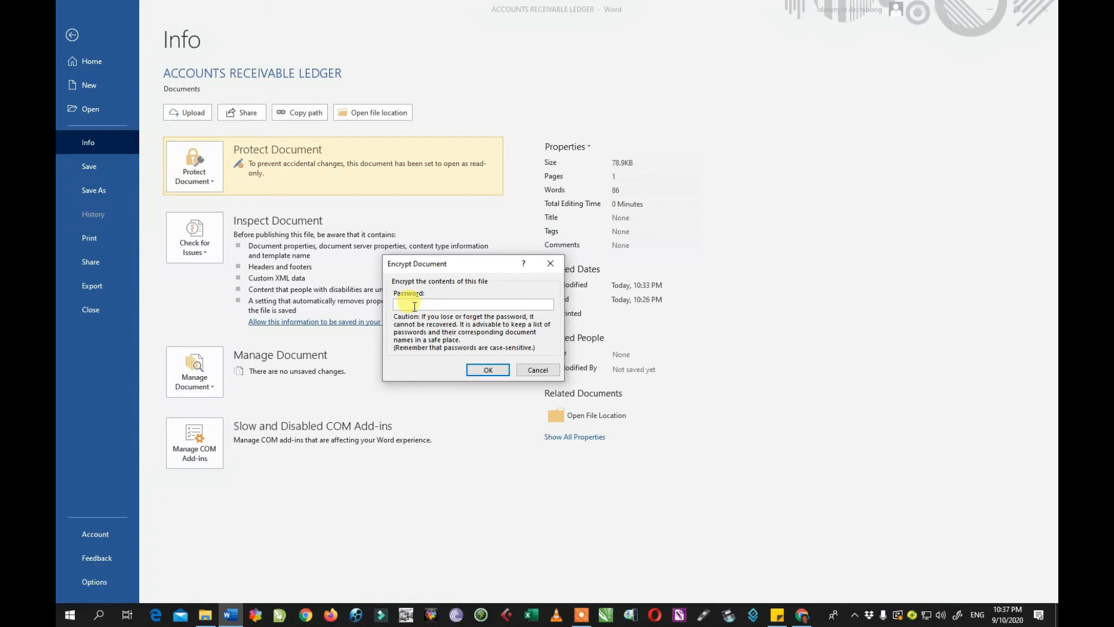
text(12345)
click(485, 370)
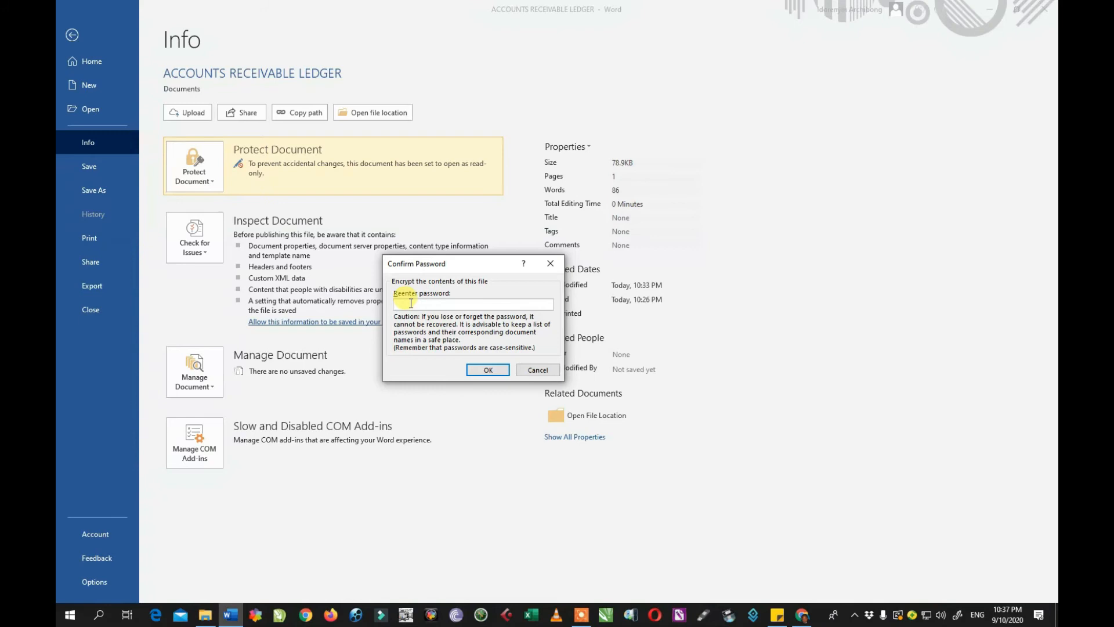
text(12345)
click(490, 370)
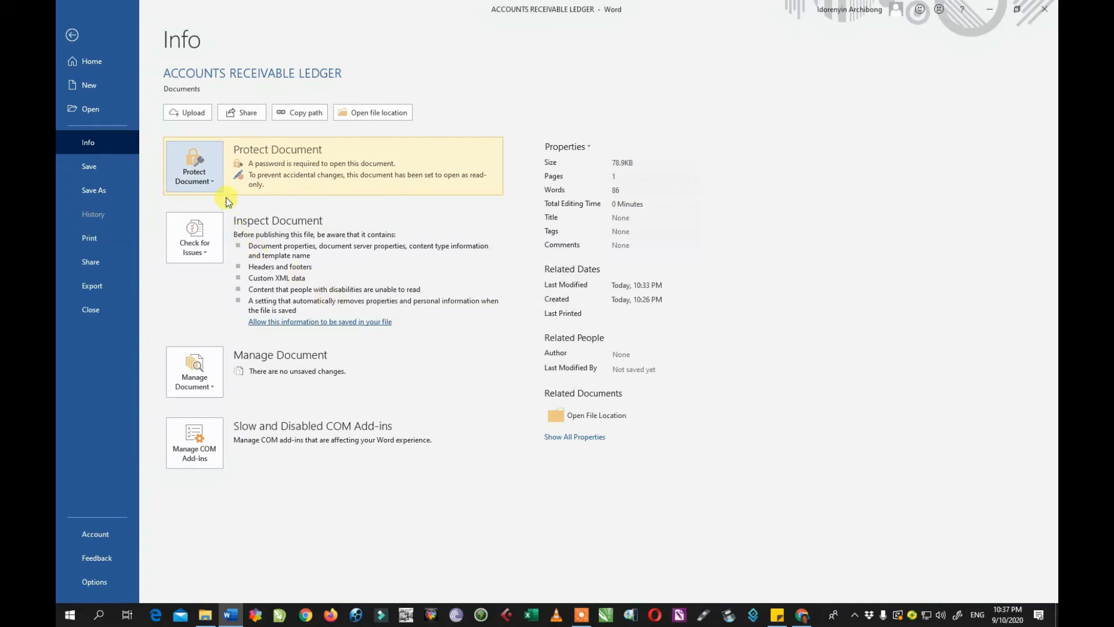
click(84, 170)
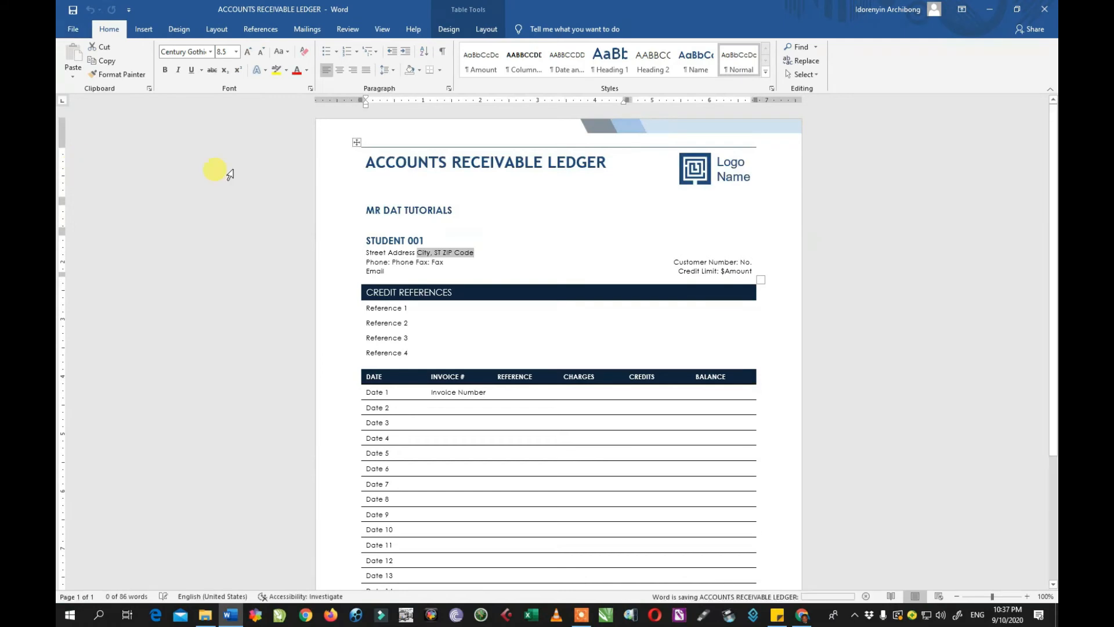
Close and reopen the ledger from Recent, entering its password and choosing No to keep it editable.
click(1045, 9)
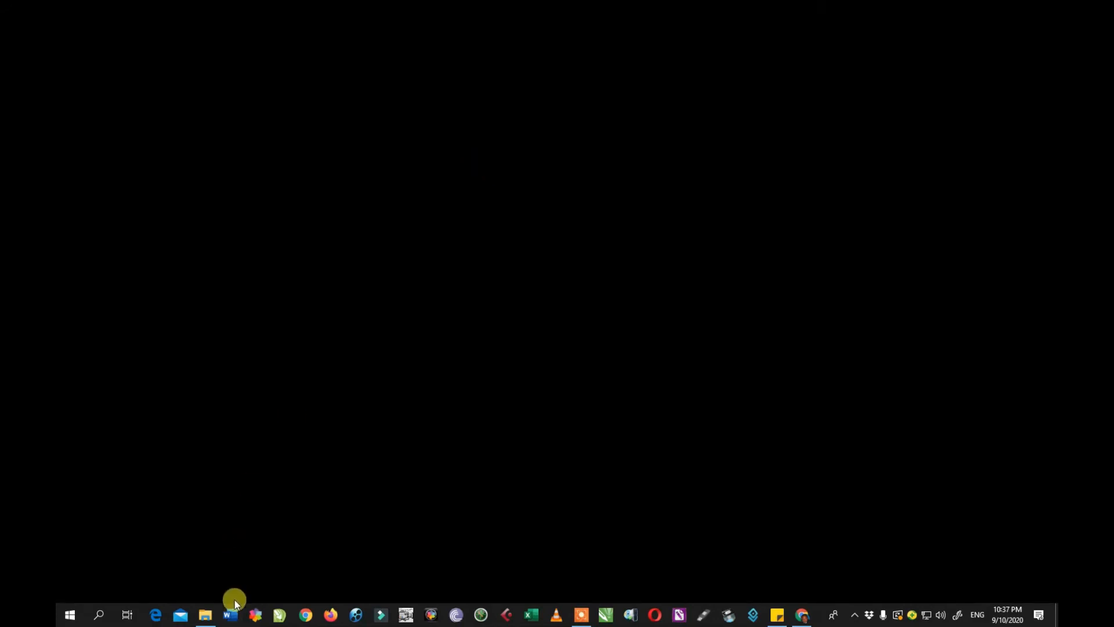
click(231, 615)
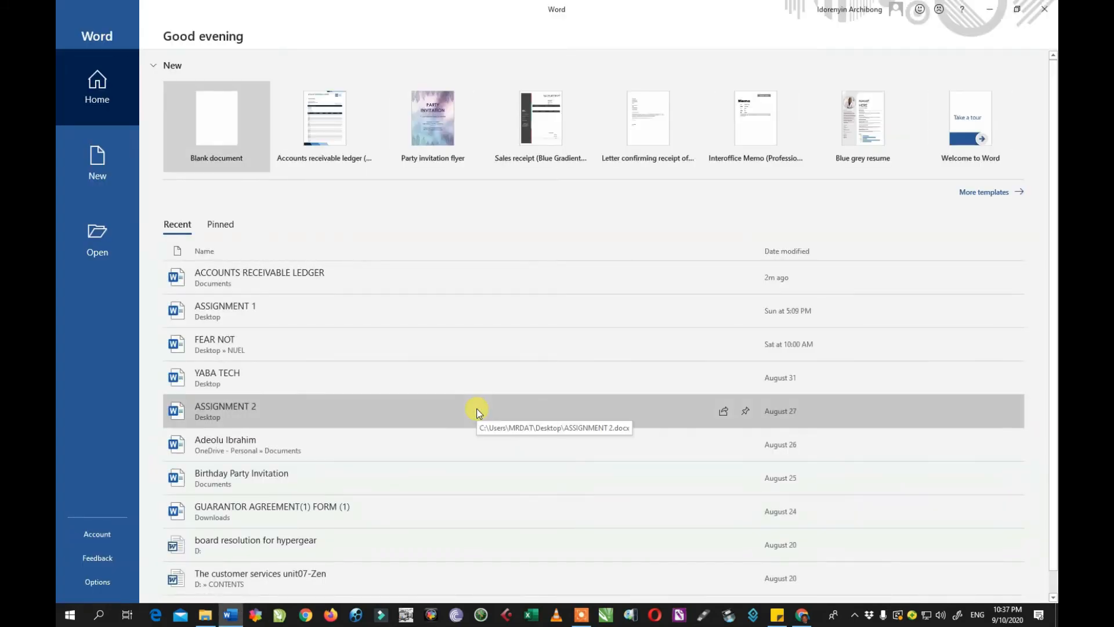
click(329, 277)
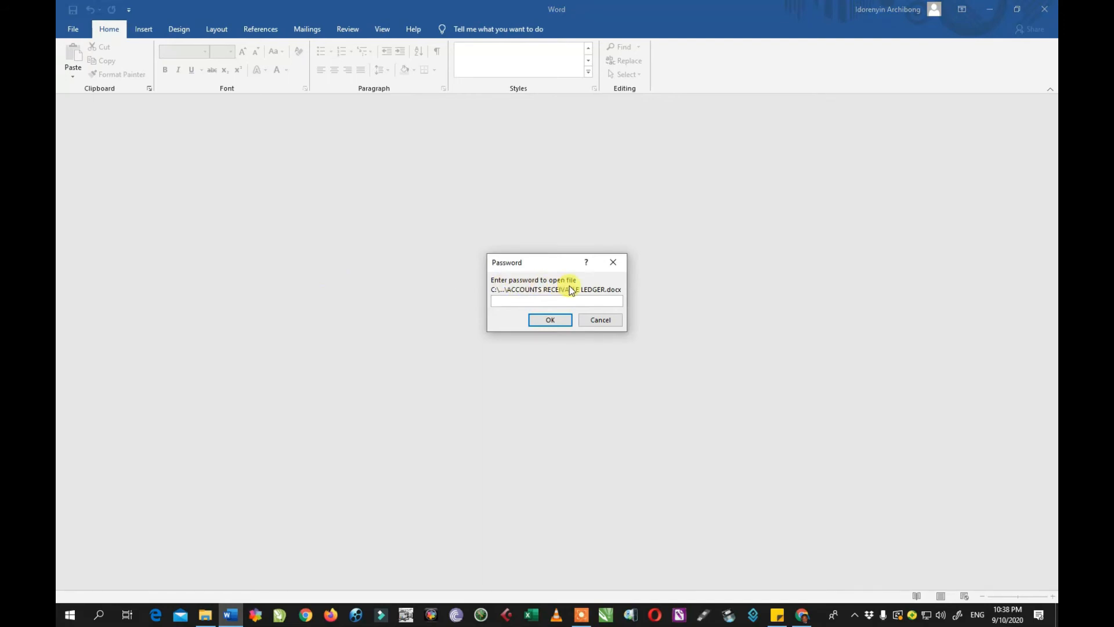
text(12345)
click(554, 322)
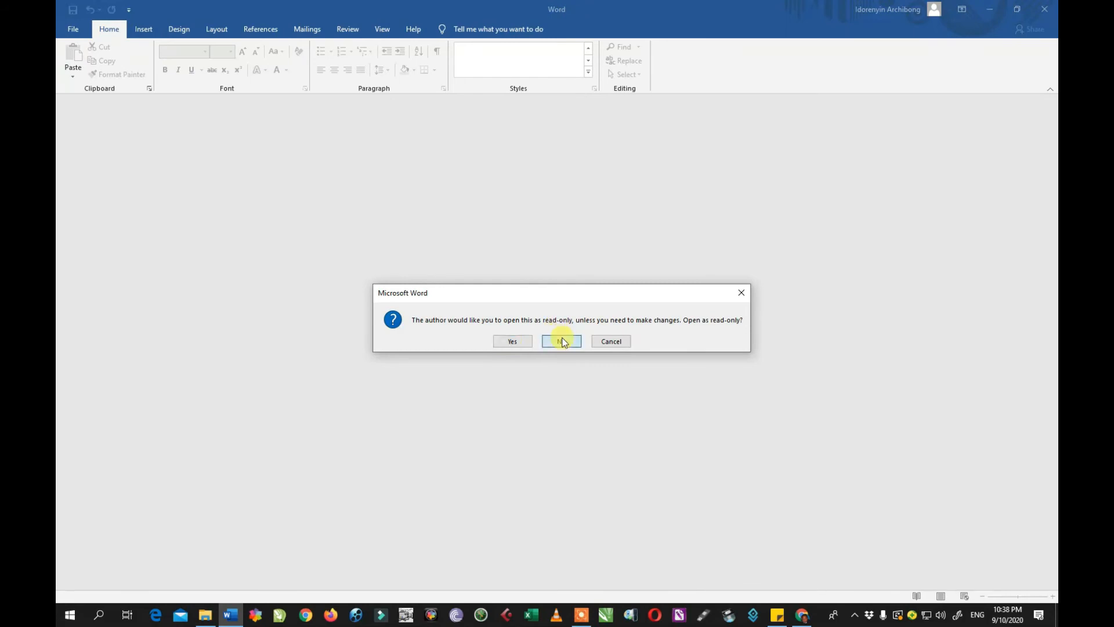
click(562, 341)
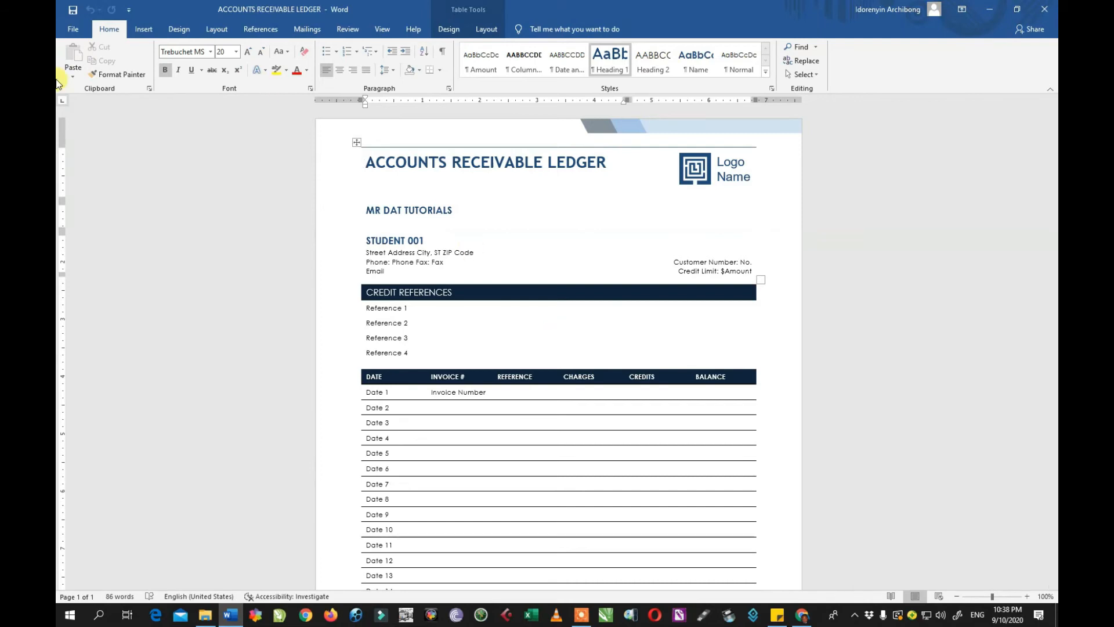
click(73, 29)
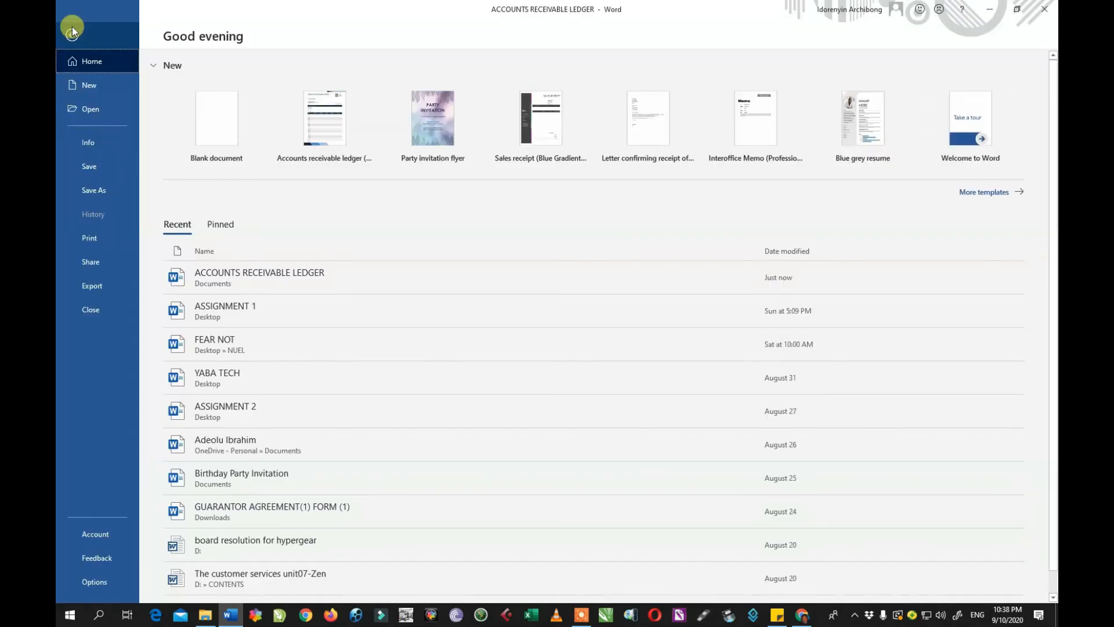
Clear the password in the Encrypt Document dialog and save the ledger.
click(89, 141)
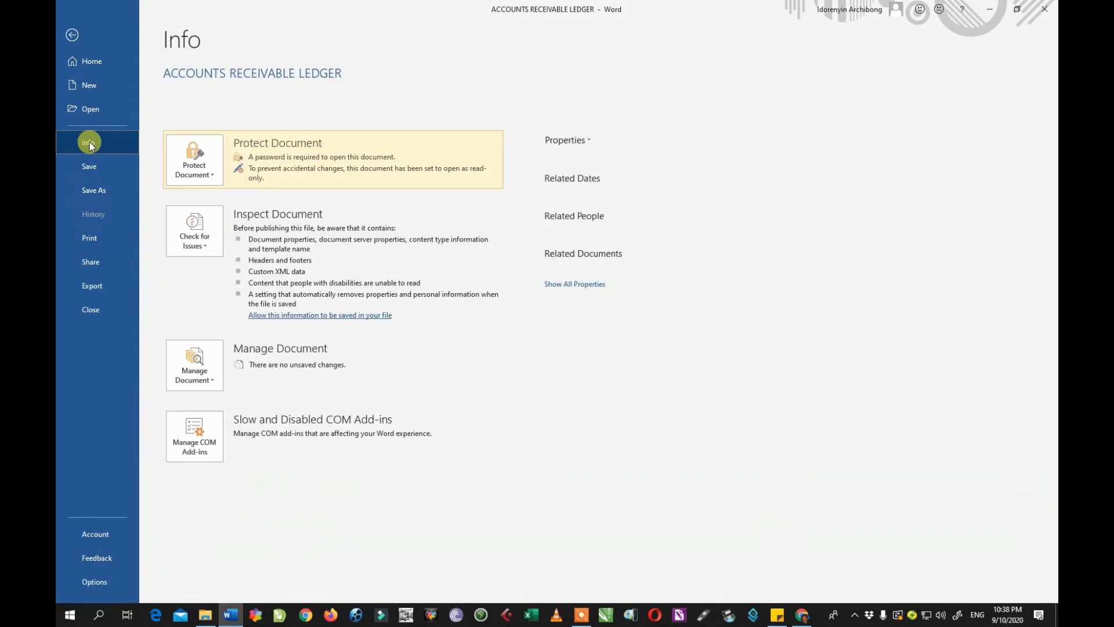
click(197, 173)
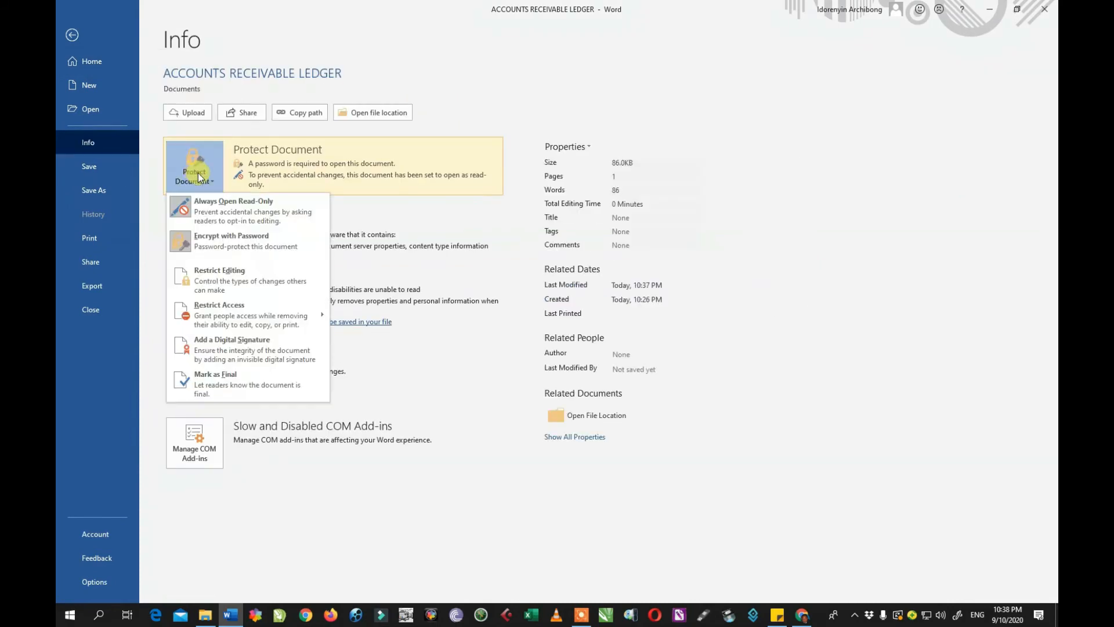
click(214, 238)
text(123)
drag(423, 276, 422, 281)
key(BackSpace)
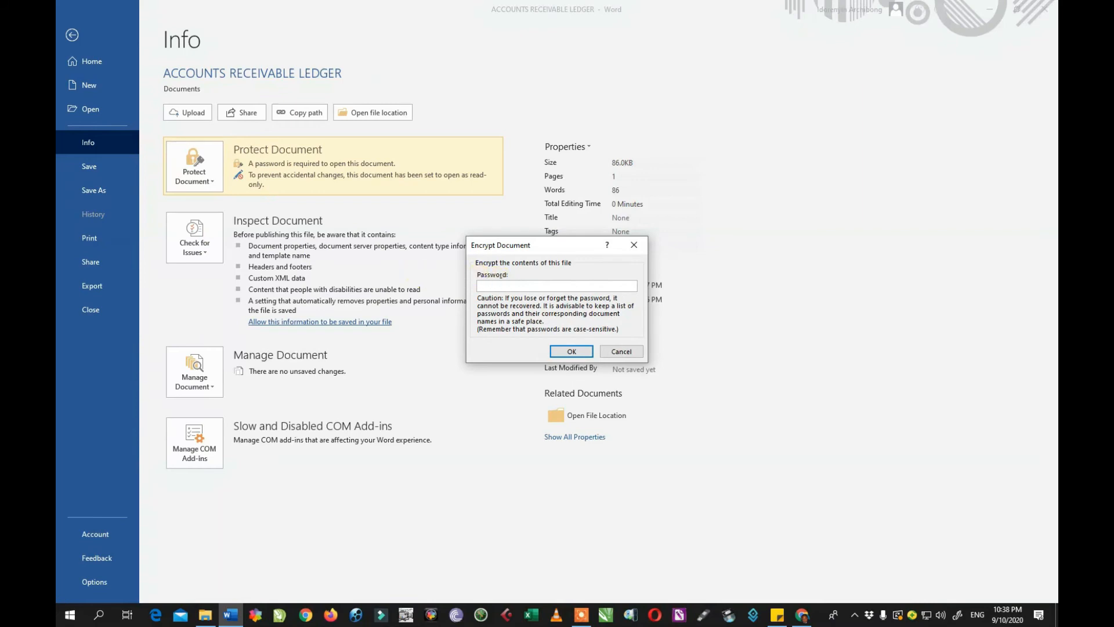
click(555, 348)
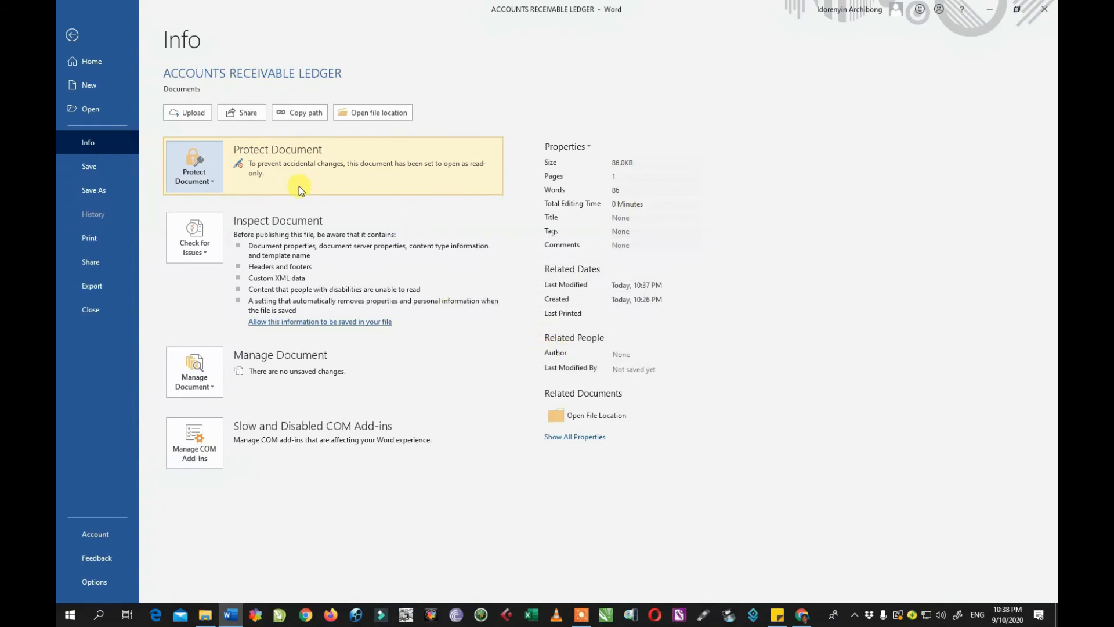
click(95, 168)
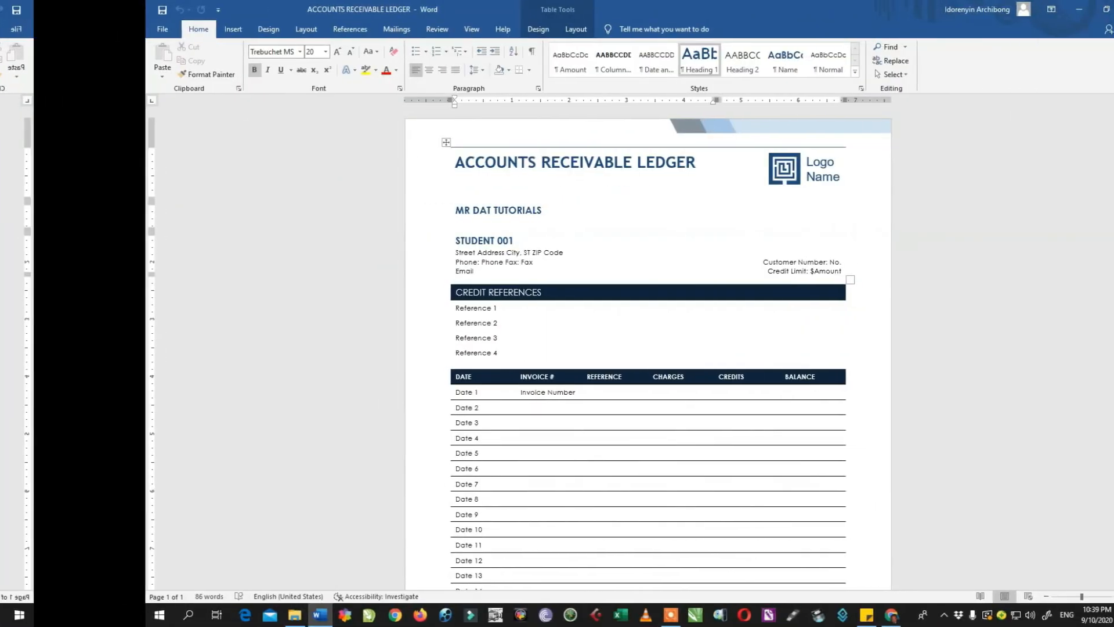
Restart Word, reopen ACCOUNTS RECEIVABLE LEDGER from Recent, decline read-only, and show the File page.
click(1041, 12)
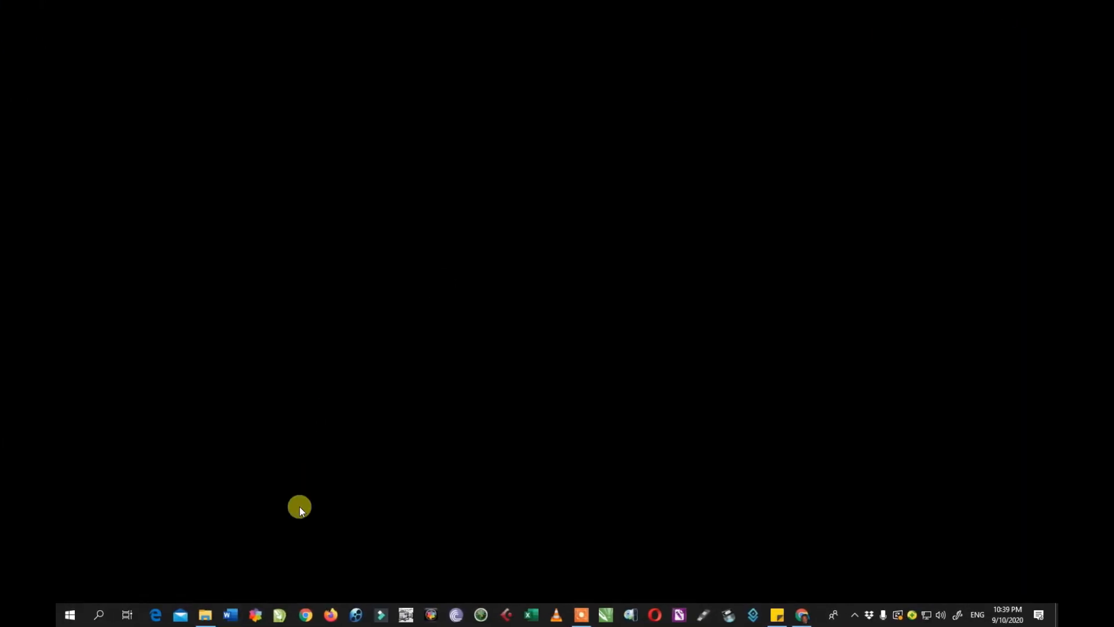
click(227, 616)
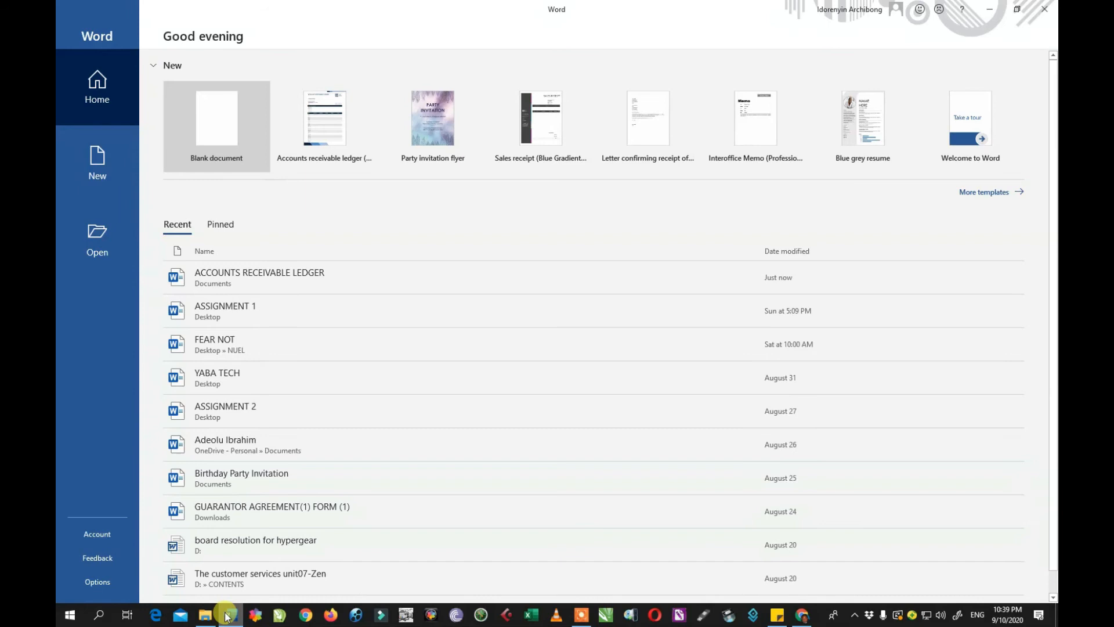
click(307, 280)
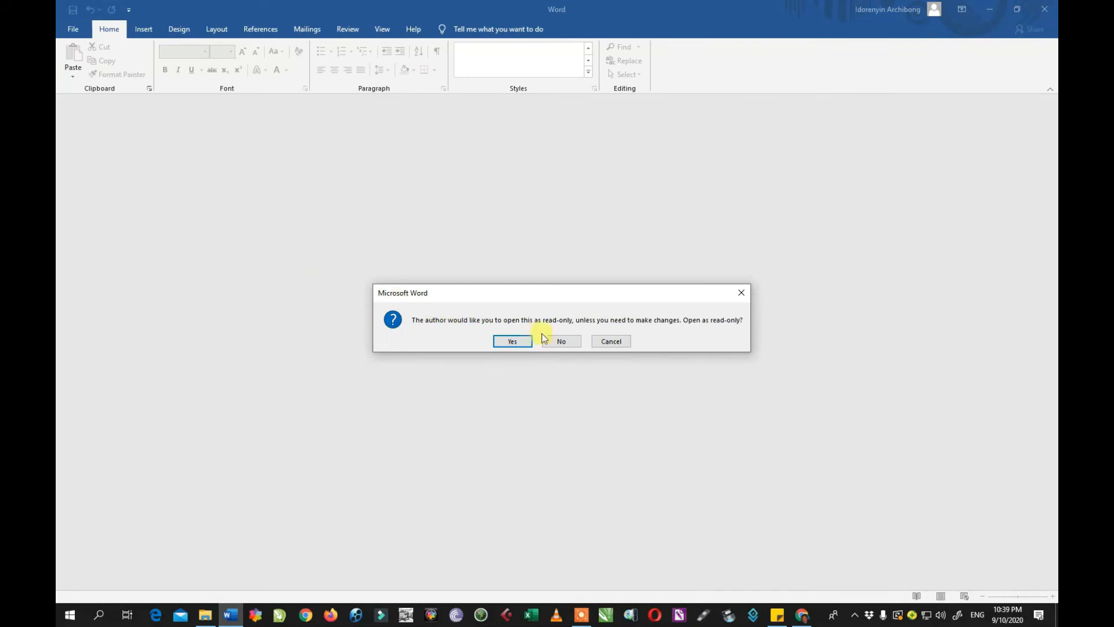
click(567, 345)
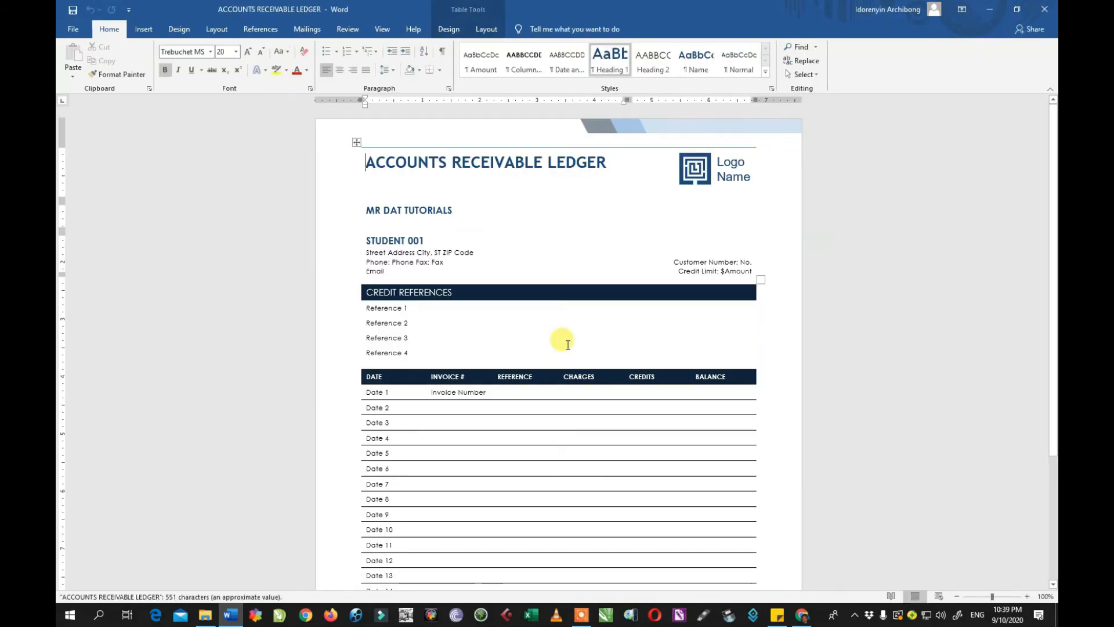
click(74, 29)
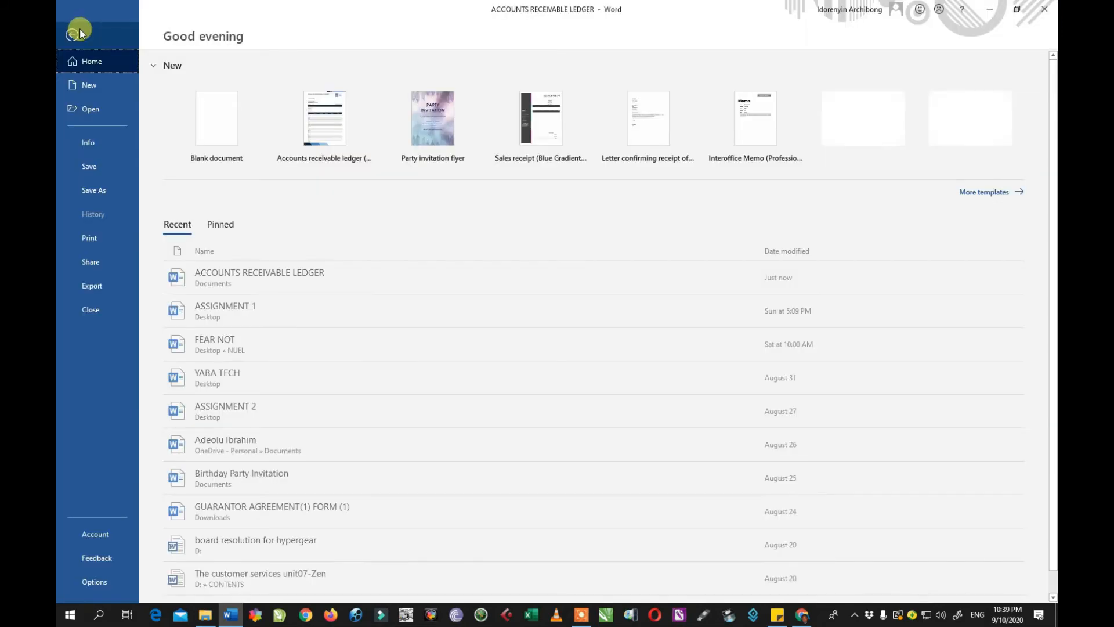
Turn off Always Open Read-Only for the ledger, save it, and close Word.
click(93, 142)
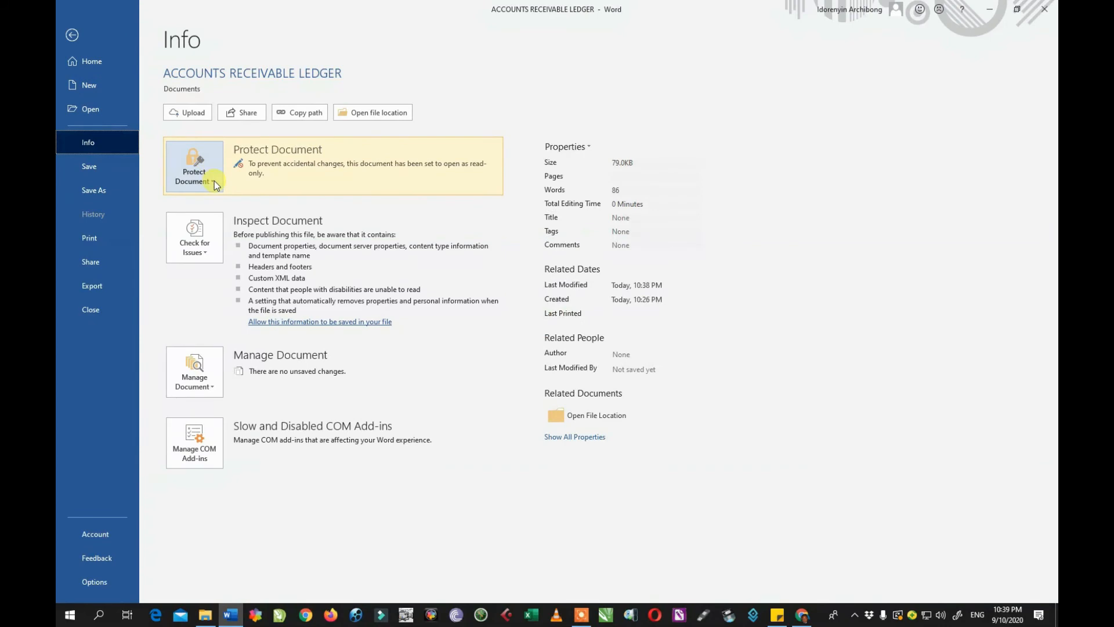
click(214, 181)
click(218, 207)
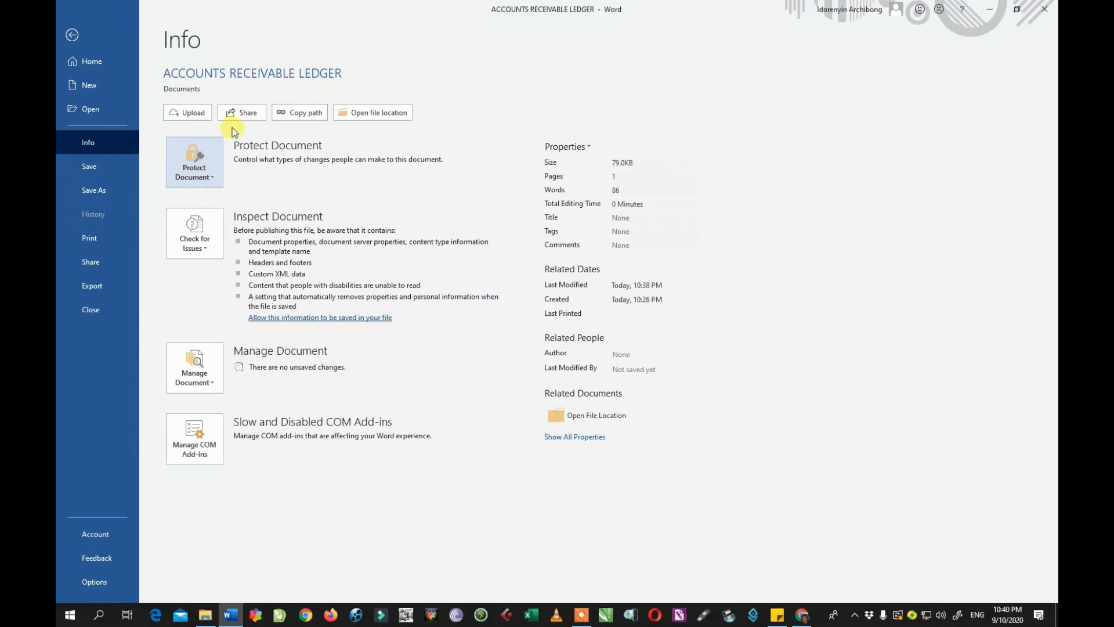
click(93, 162)
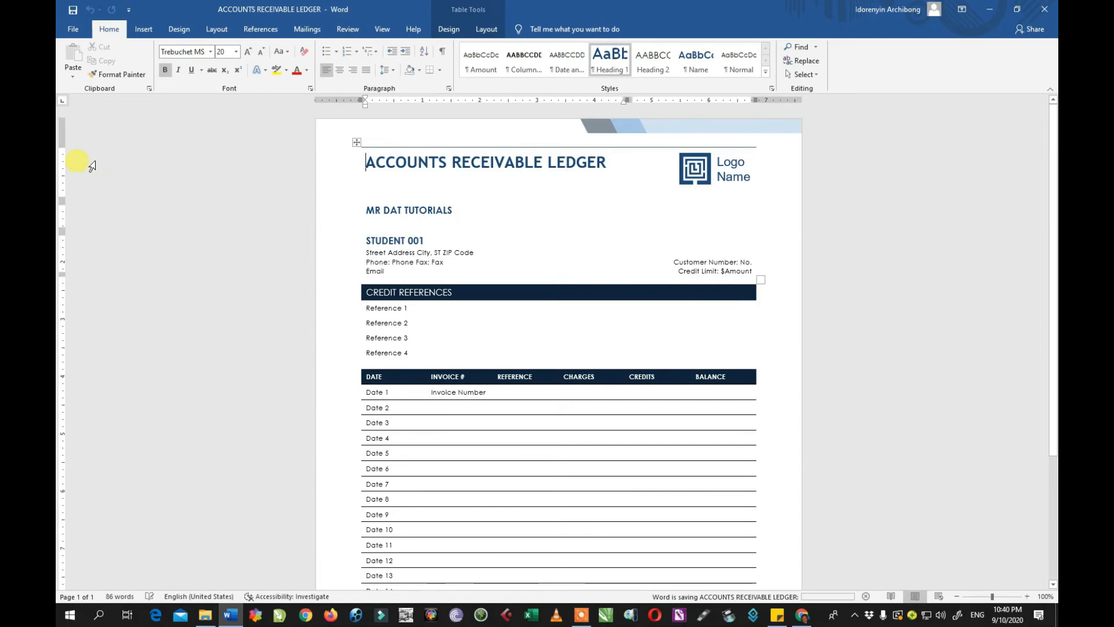
click(1043, 10)
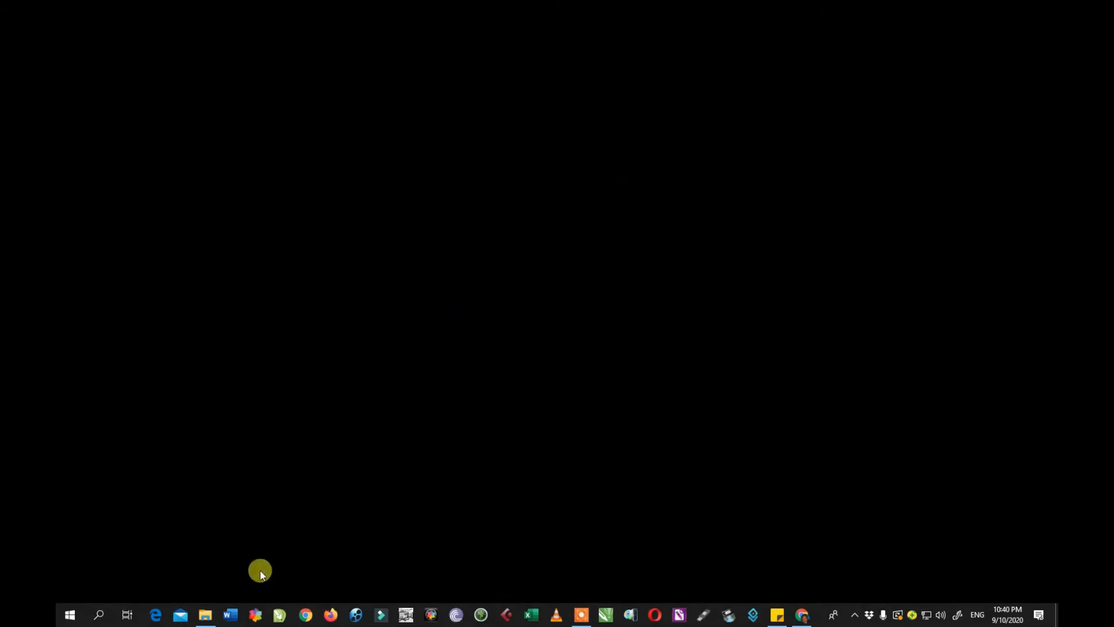
Relaunch Word, open ACCOUNTS RECEIVABLE LEDGER from Recent, and view its Info page.
click(232, 613)
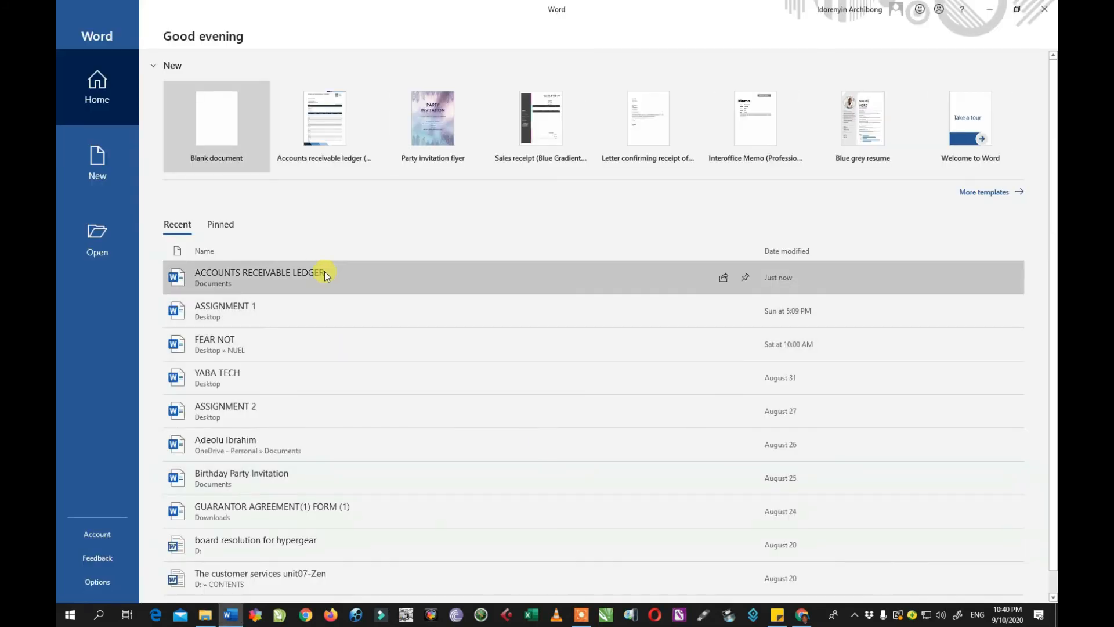
click(325, 273)
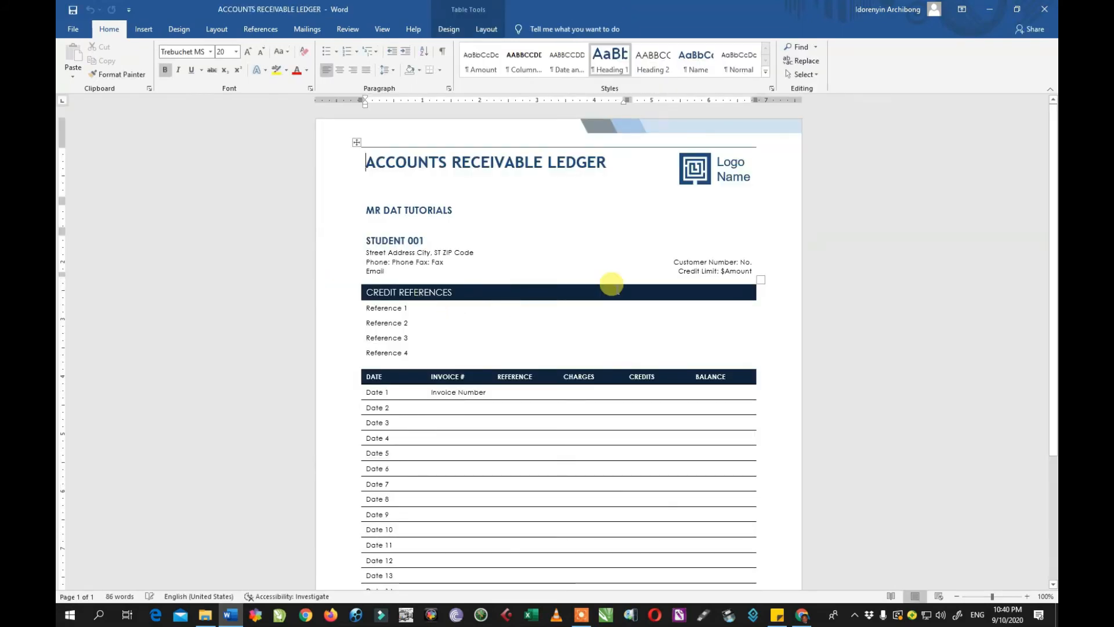
click(74, 29)
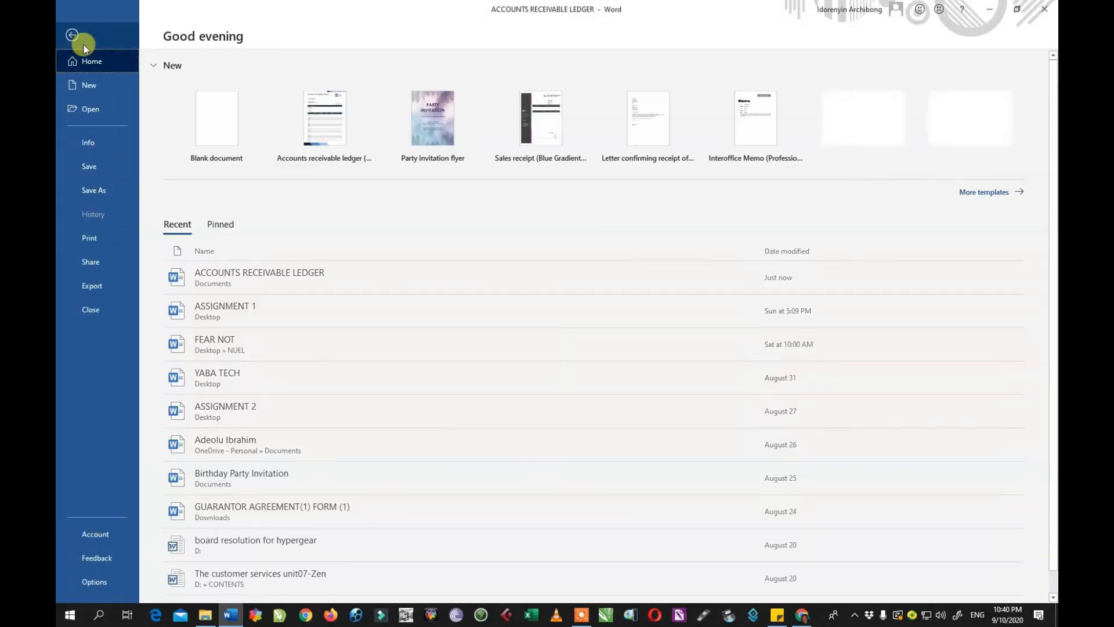
click(105, 143)
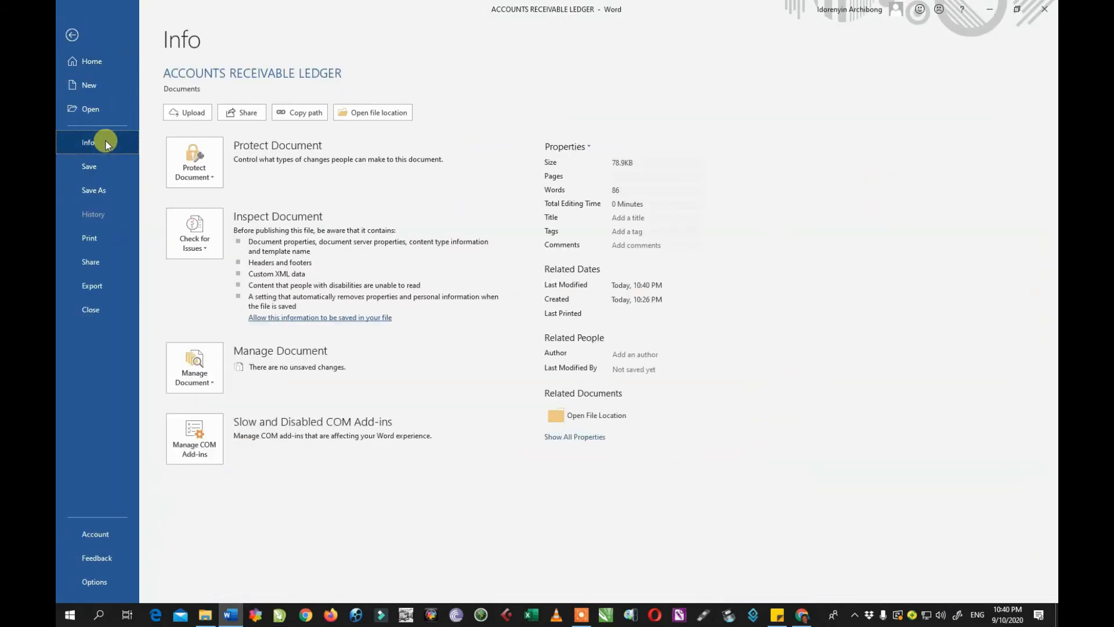
Open the Restrict Editing pane from the Info page's Protect Document options.
click(214, 179)
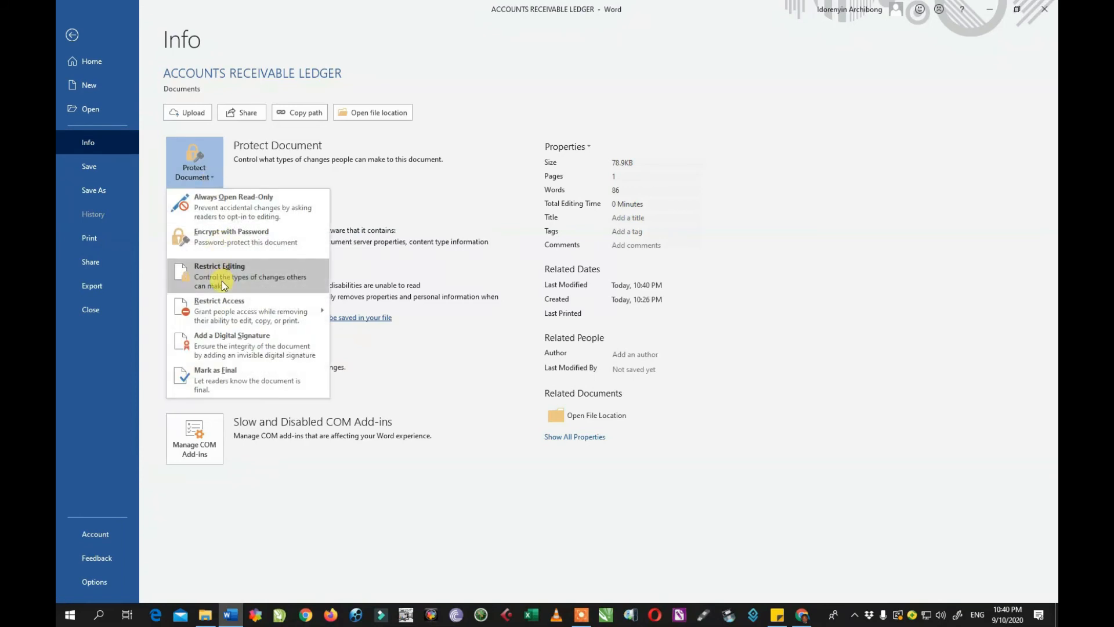
mouse_move(228, 314)
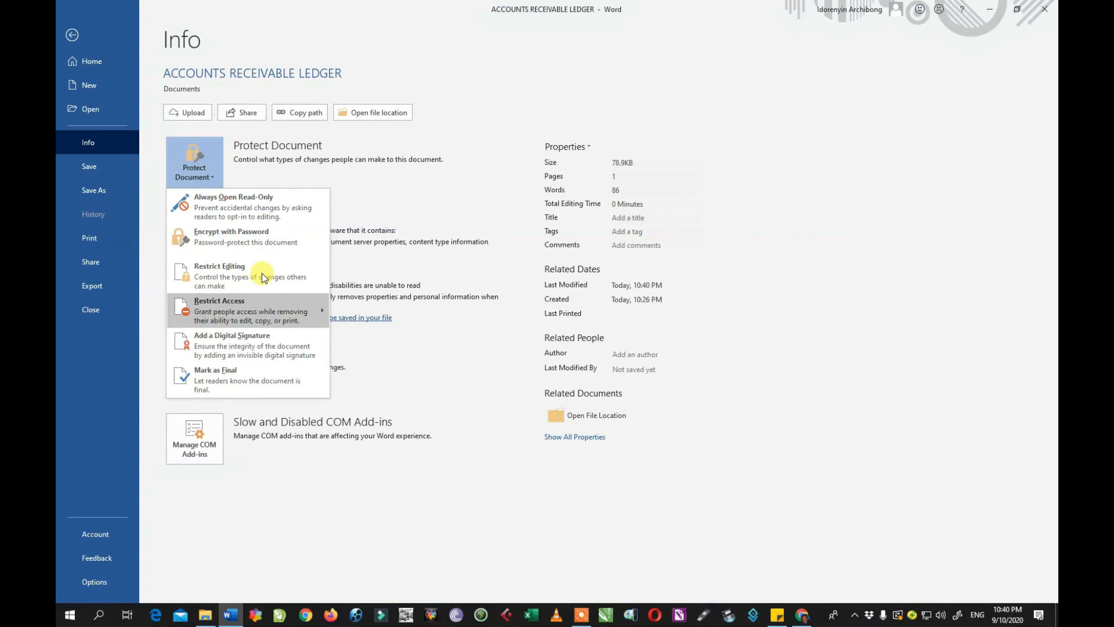
click(229, 279)
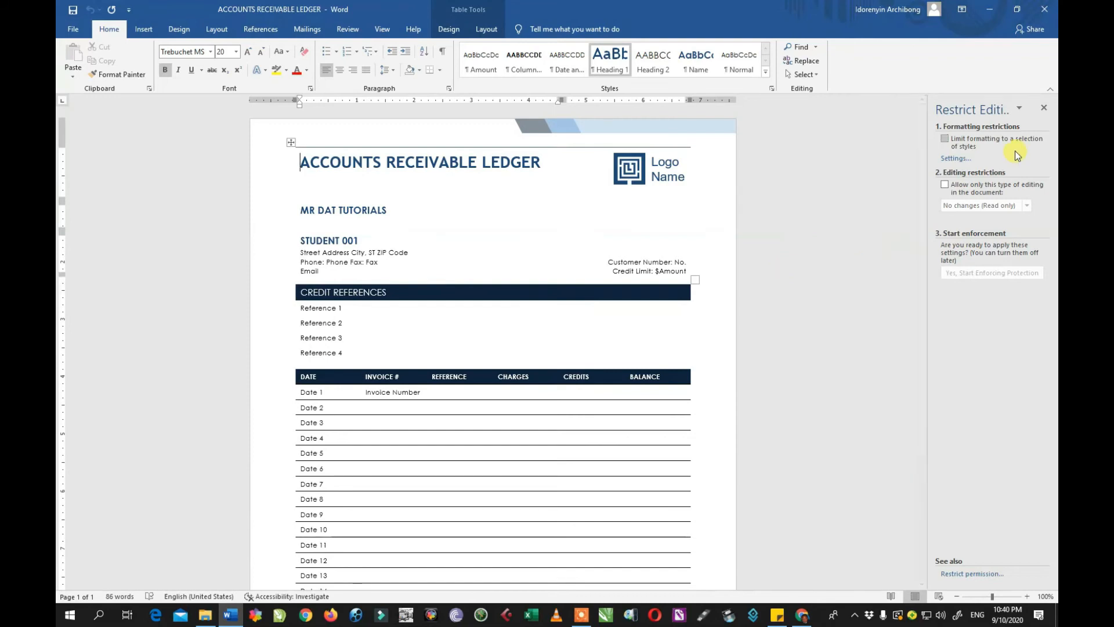
Limit formatting to selected styles, allow only No changes (Read only), and exempt Everyone.
click(945, 140)
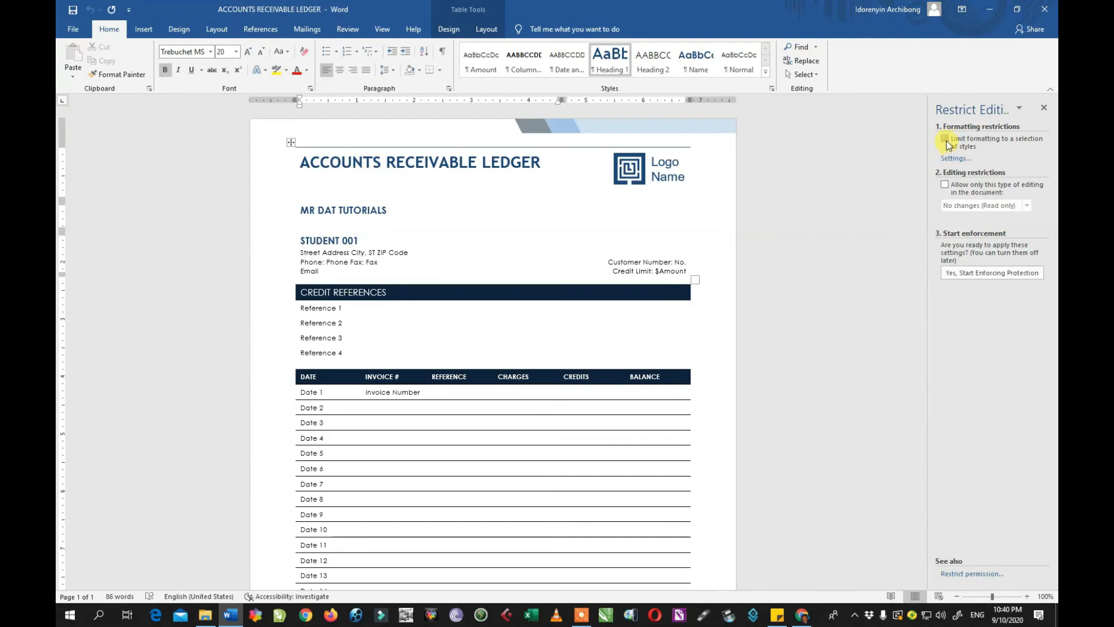
click(946, 186)
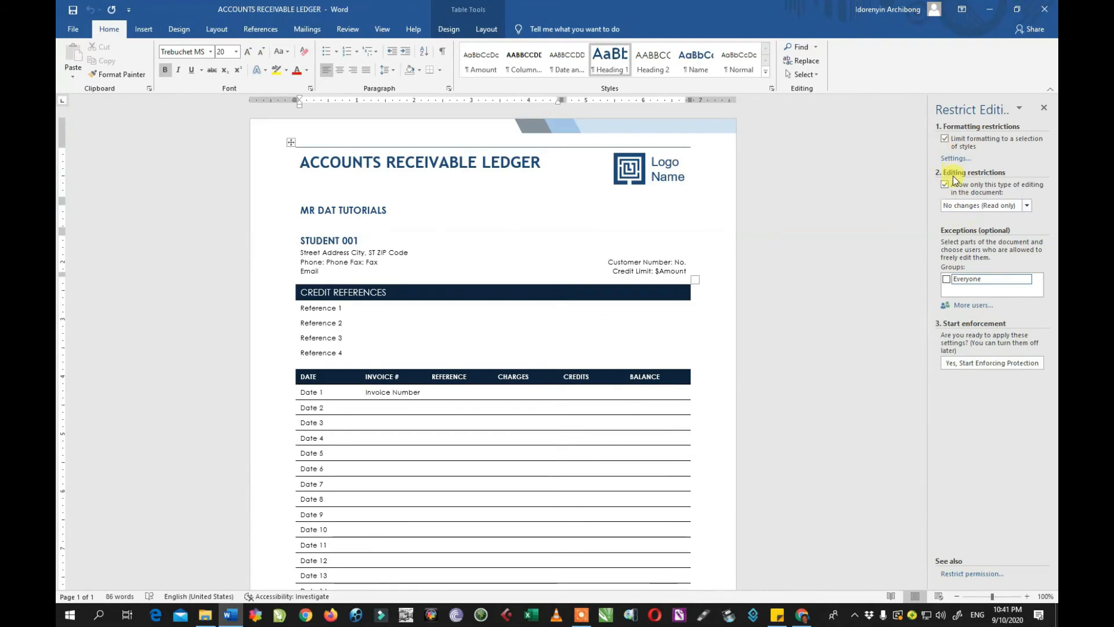
click(963, 213)
click(959, 224)
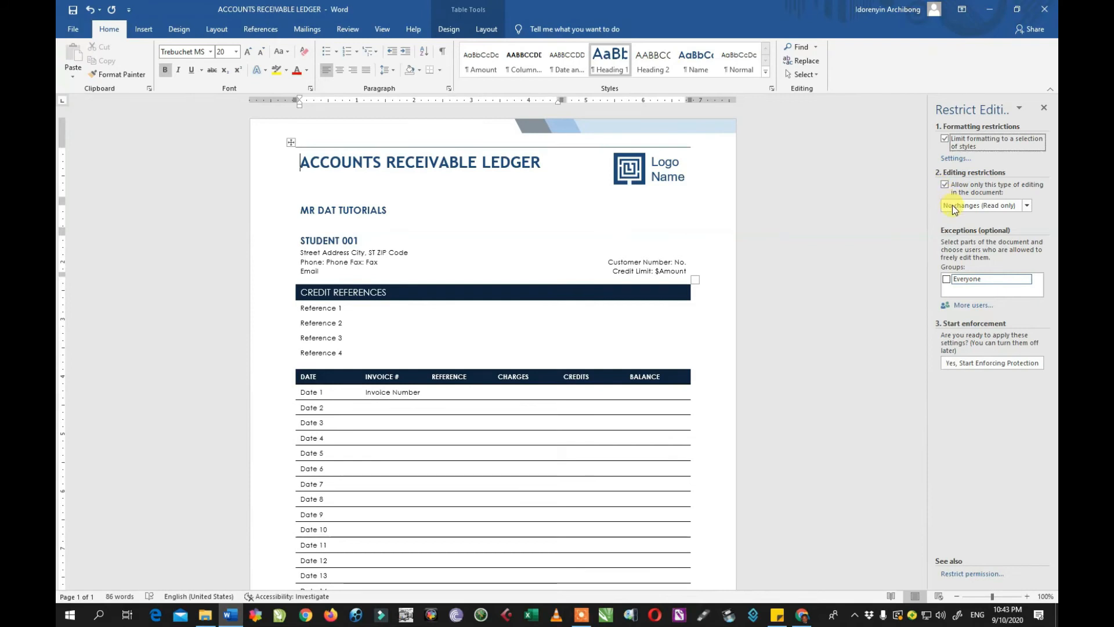
click(954, 209)
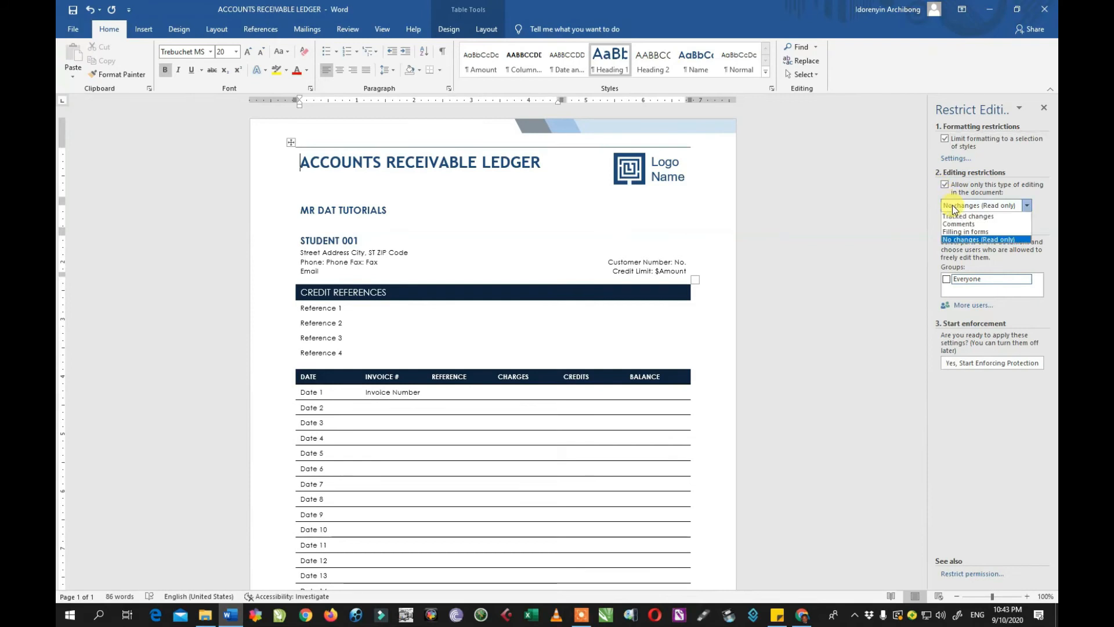
click(967, 243)
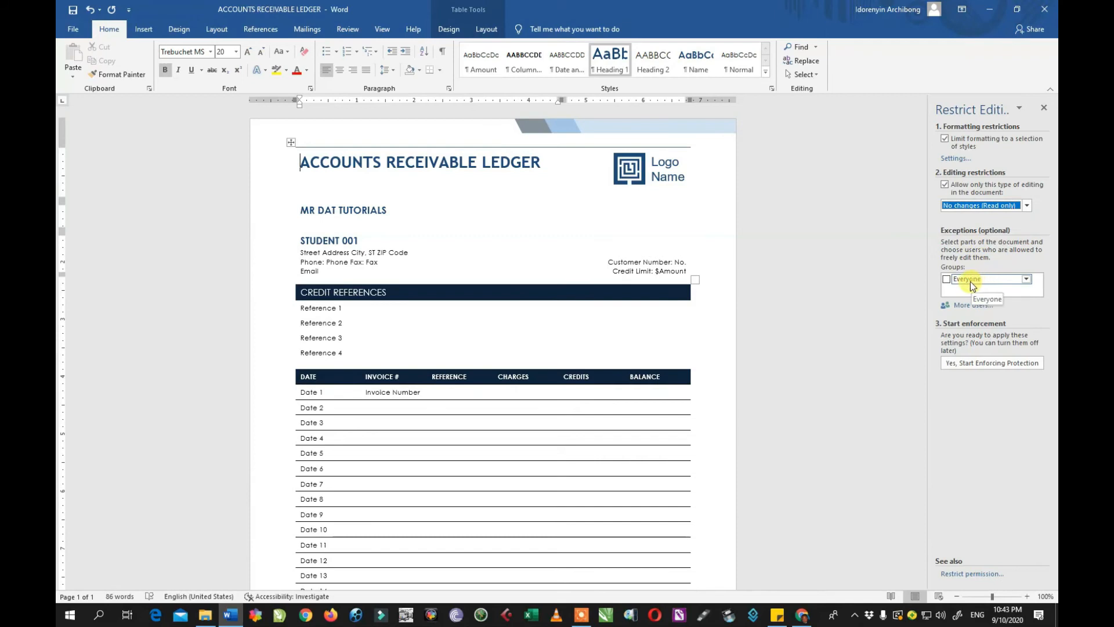
click(961, 207)
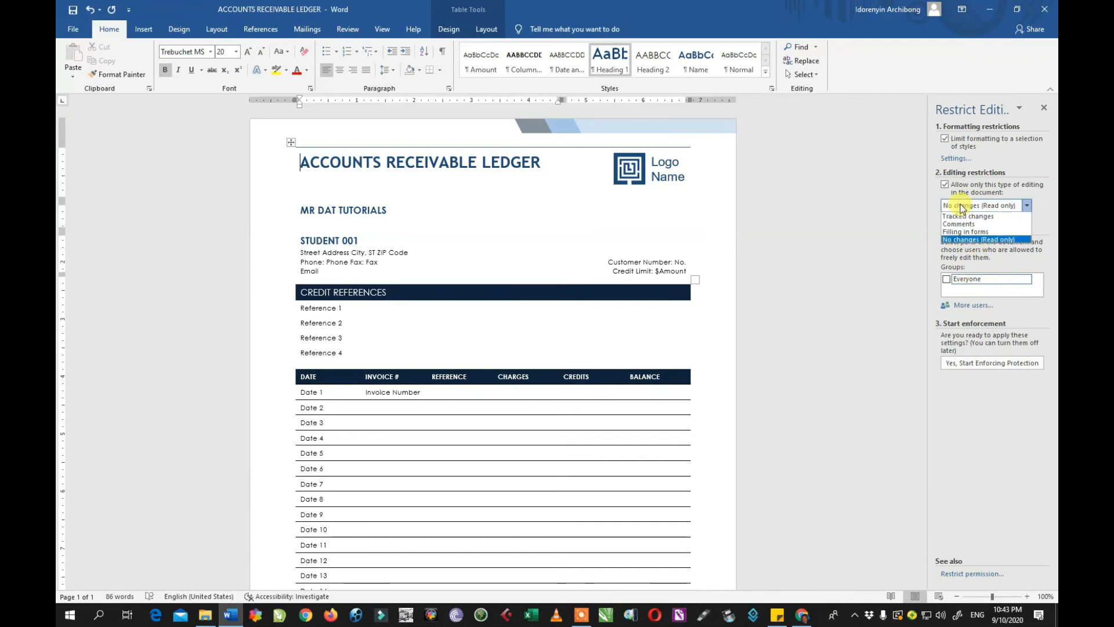
click(958, 239)
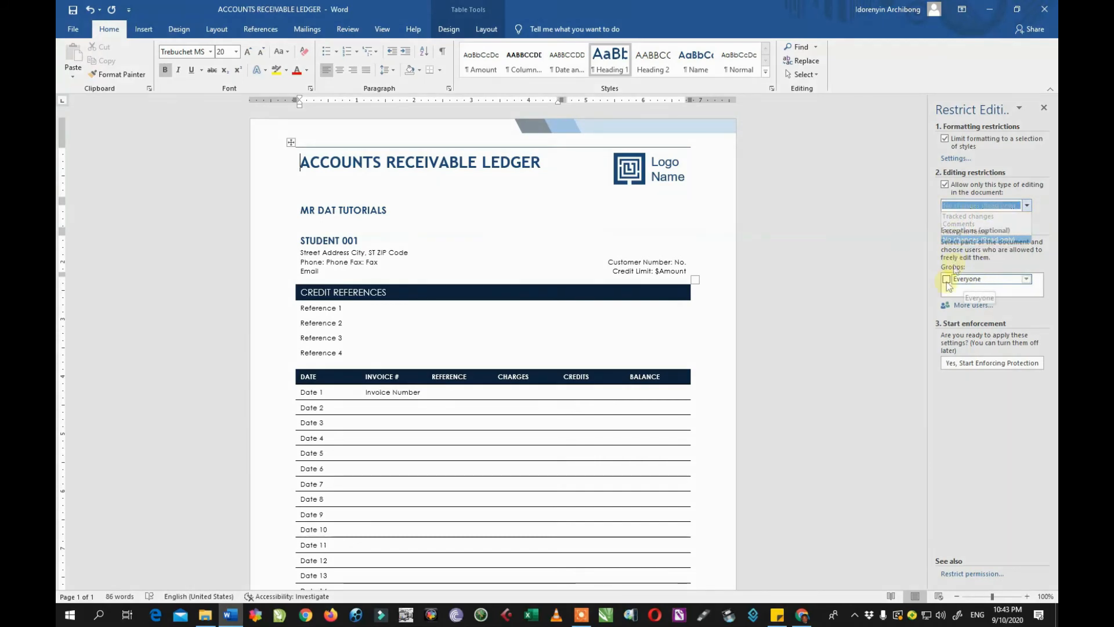
click(946, 280)
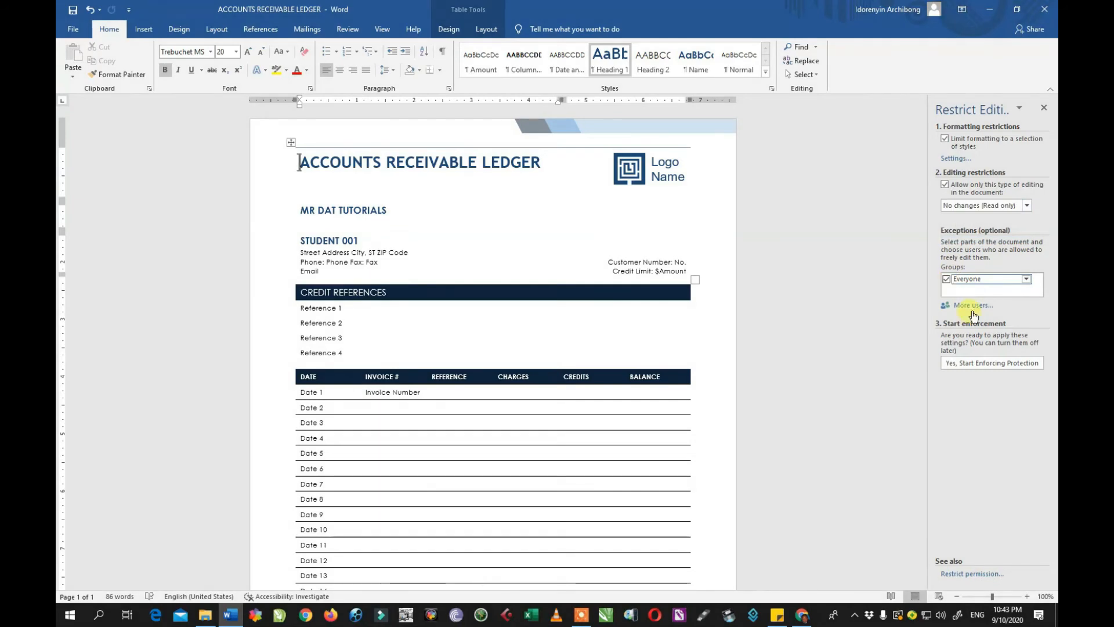
Start enforcing the ledger's protection with a confirmed password, then show the File page.
click(993, 364)
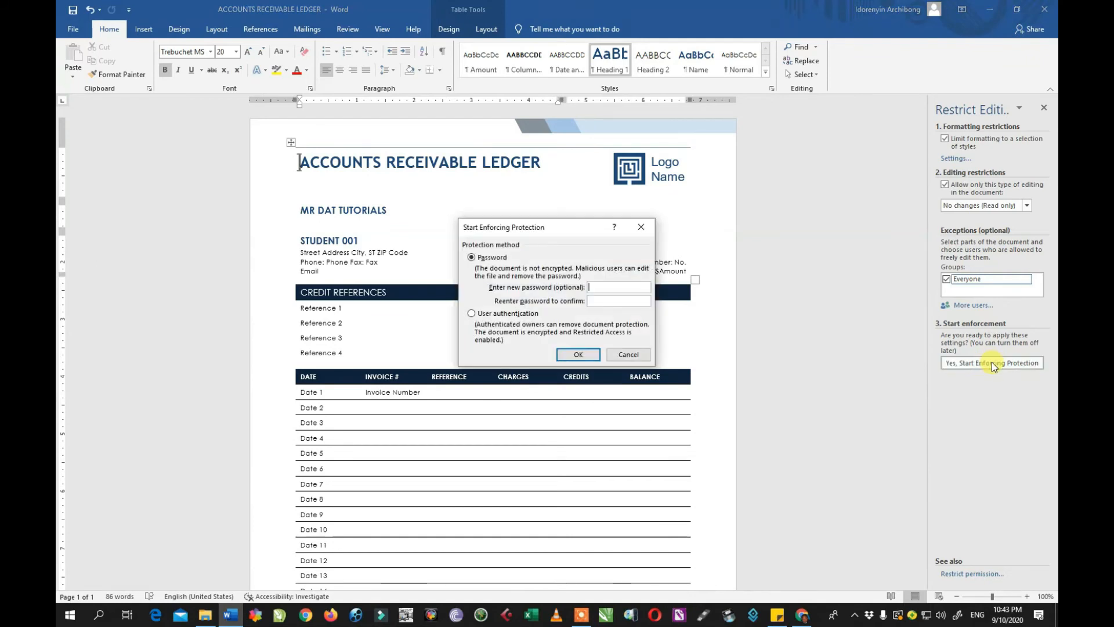
click(620, 288)
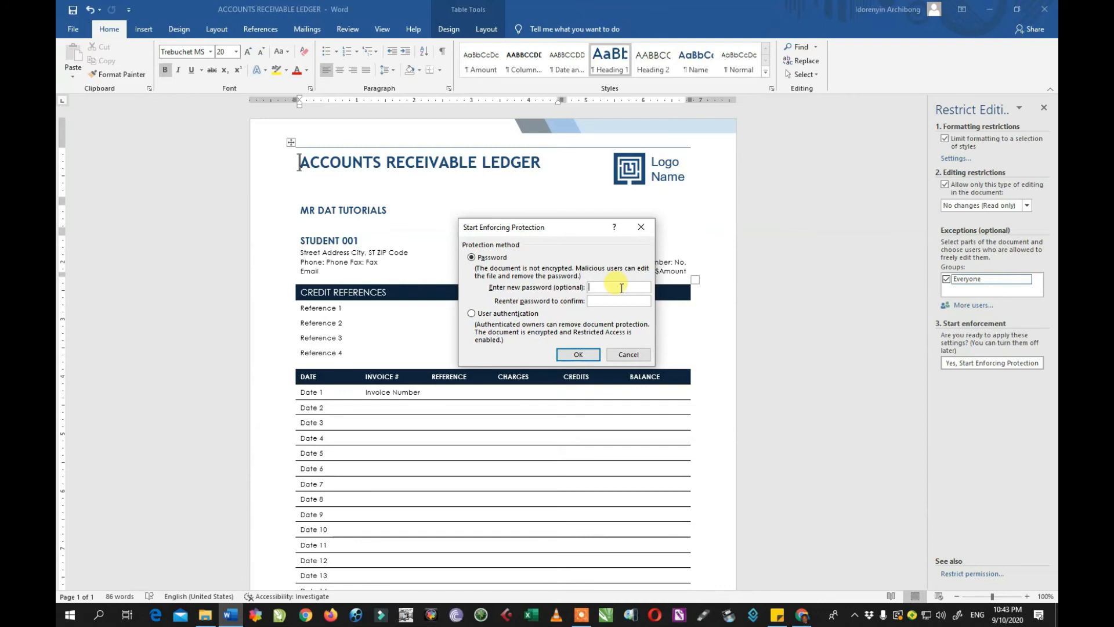
text(1234512345)
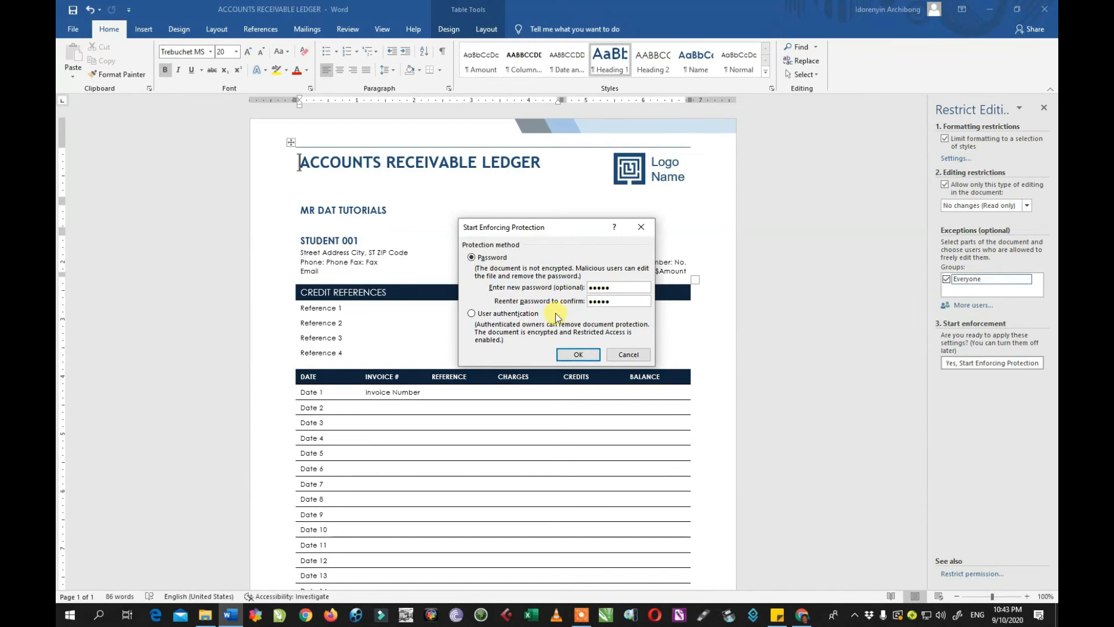
click(577, 353)
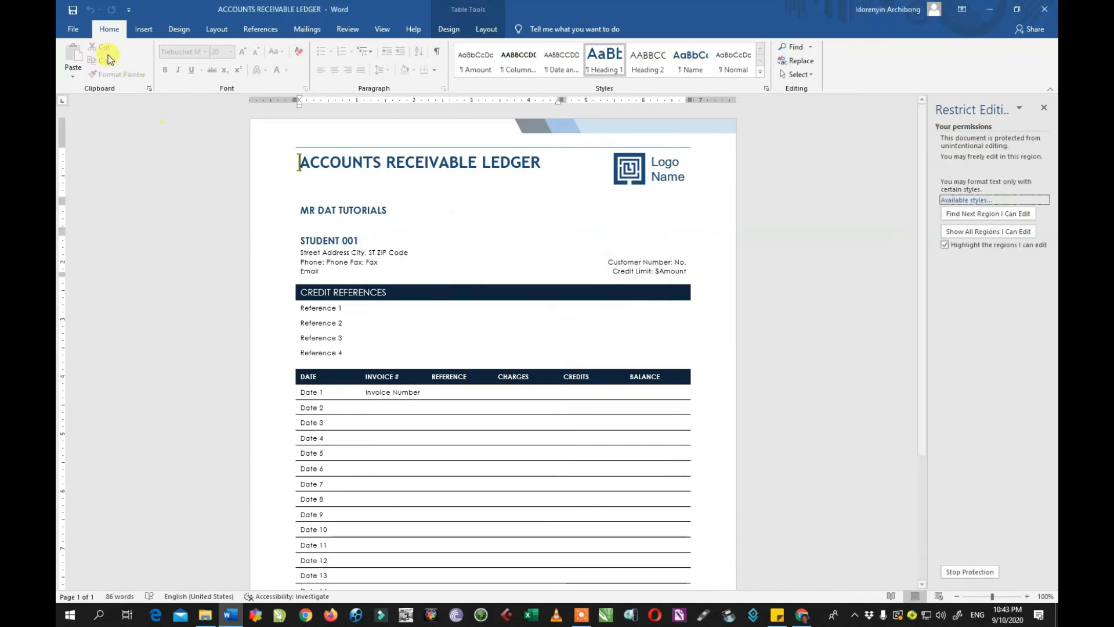
click(77, 30)
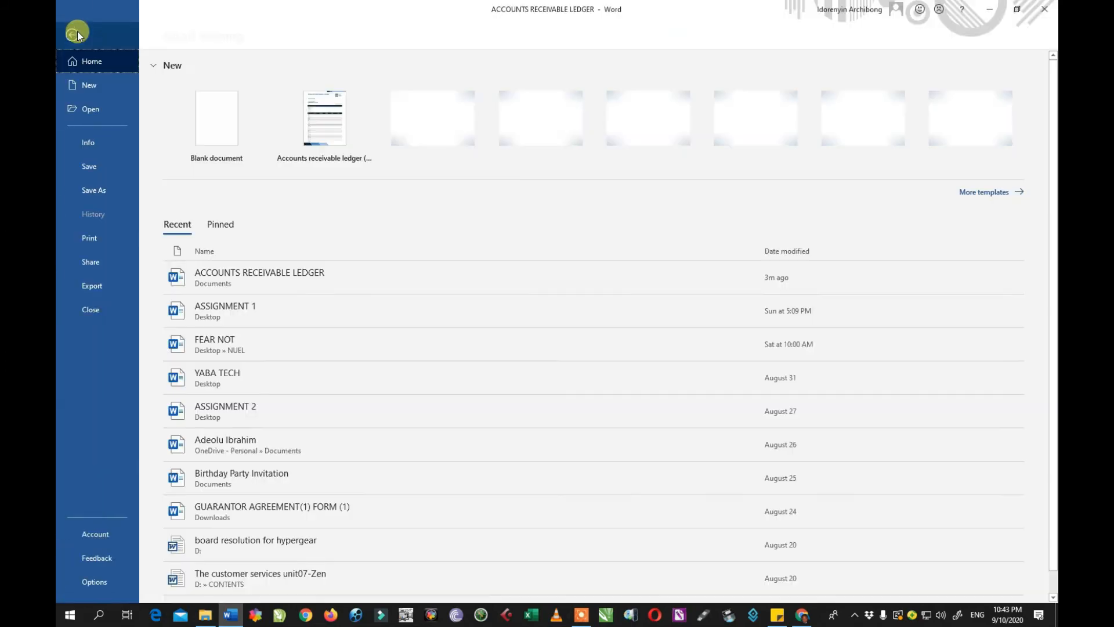
Save the protected ledger, close Word, and reopen ACCOUNTS RECEIVABLE LEDGER.
click(93, 163)
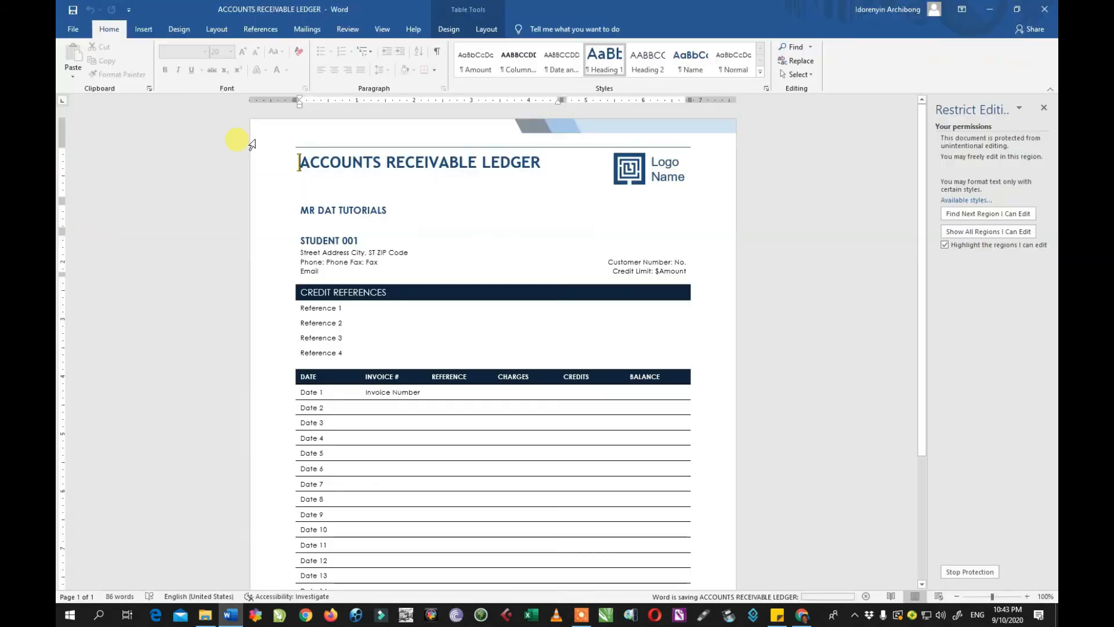
click(1048, 10)
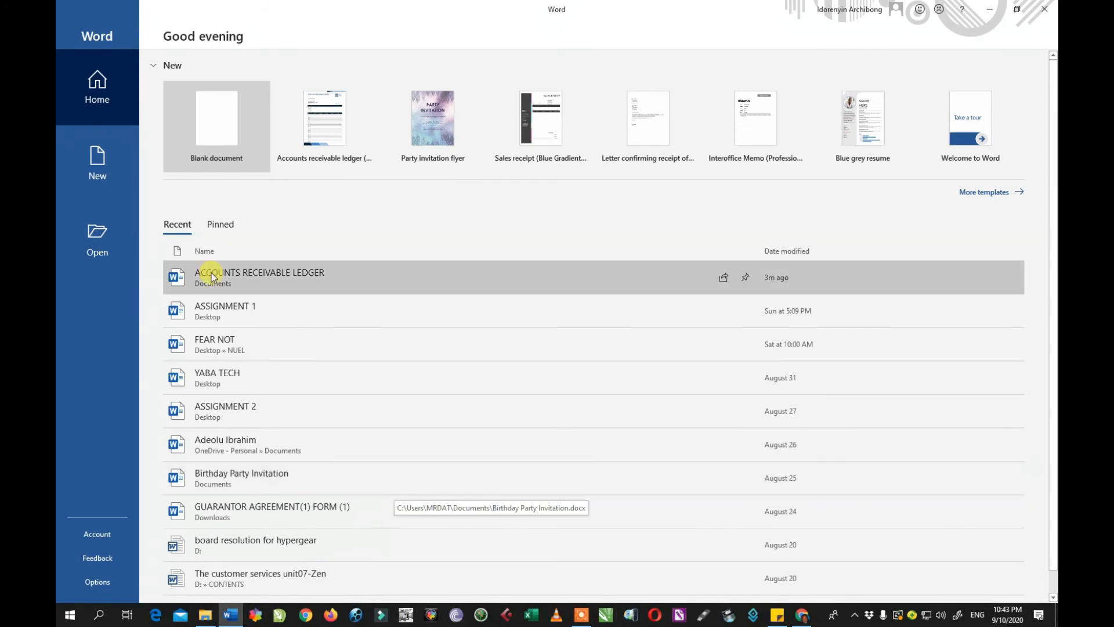
click(242, 271)
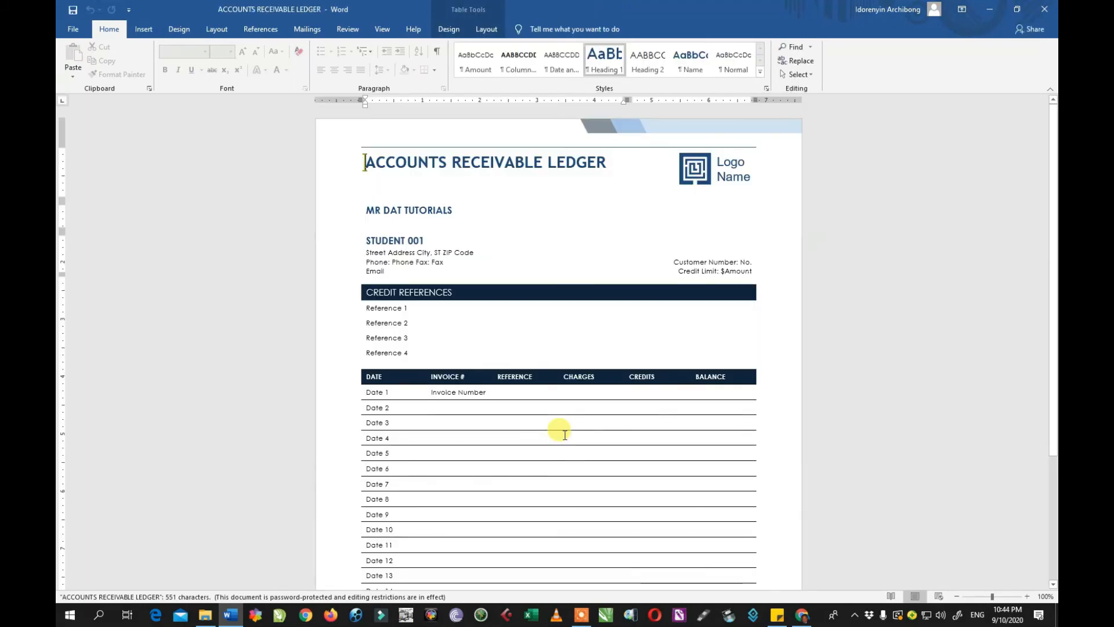
Test the Phone placeholder, a Date 6 cell and Reference 1 for editing, then show the File page.
click(405, 261)
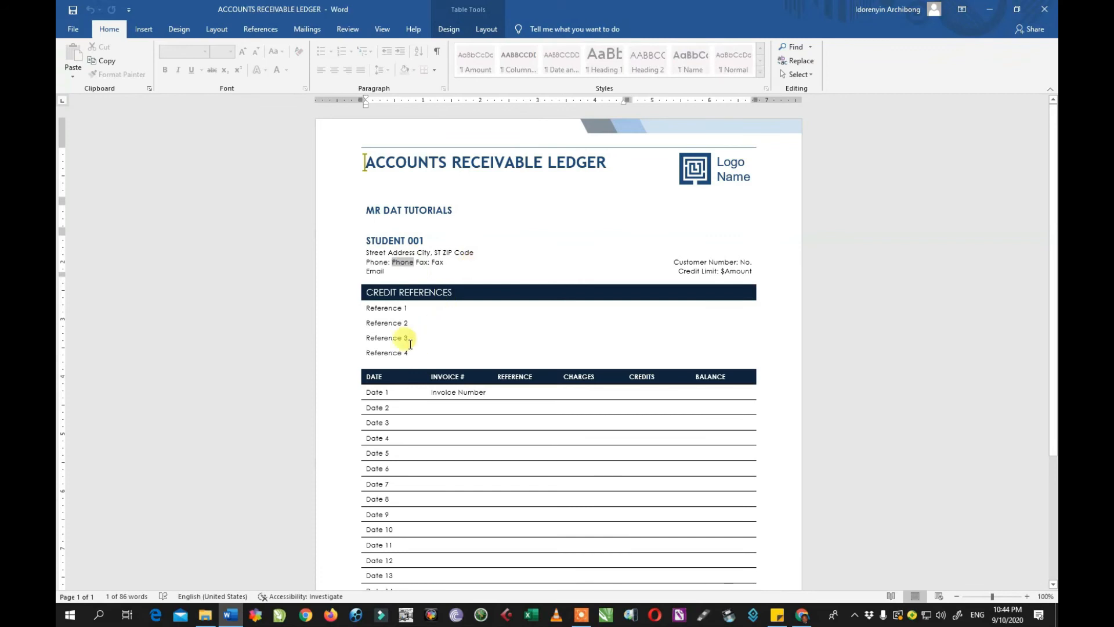
click(431, 469)
click(404, 306)
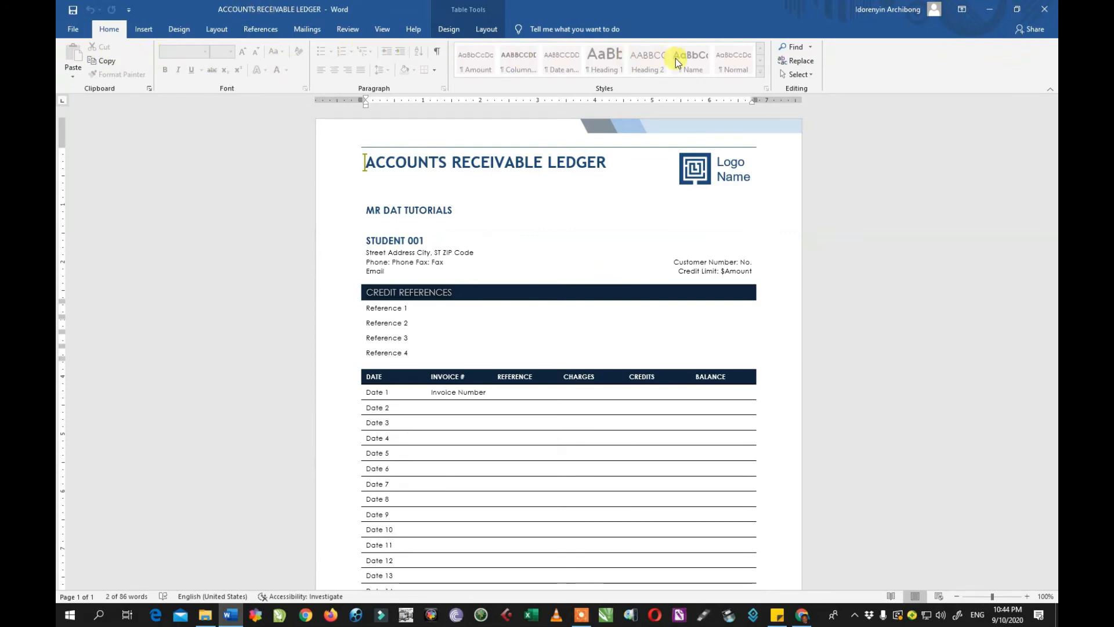
click(73, 29)
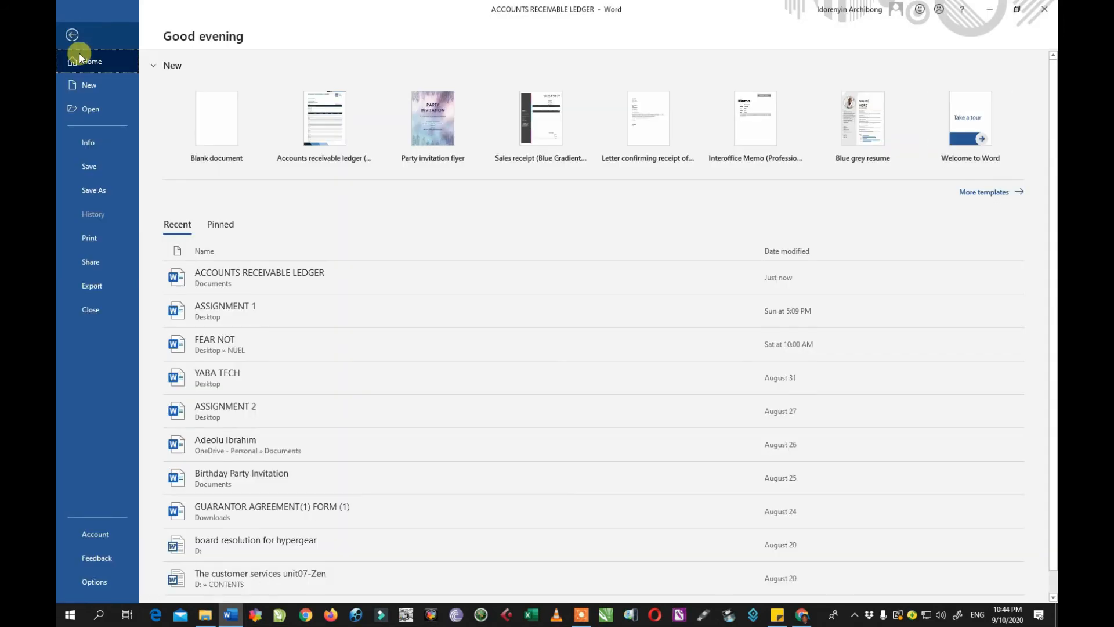
On the ledger's Info page, open the Protect Document options list.
click(92, 143)
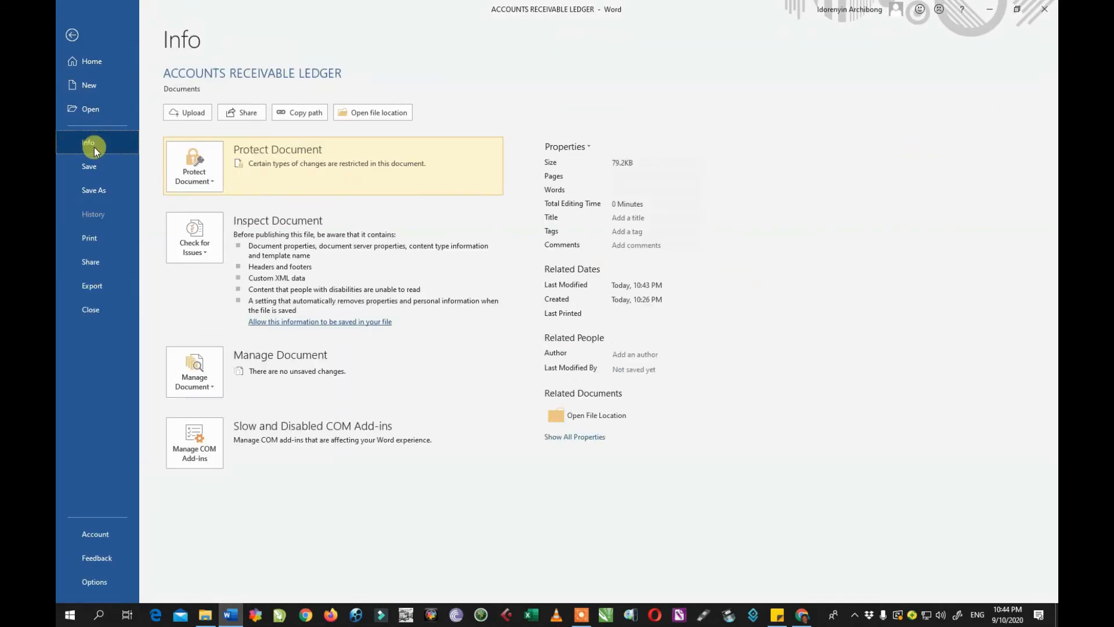
click(215, 184)
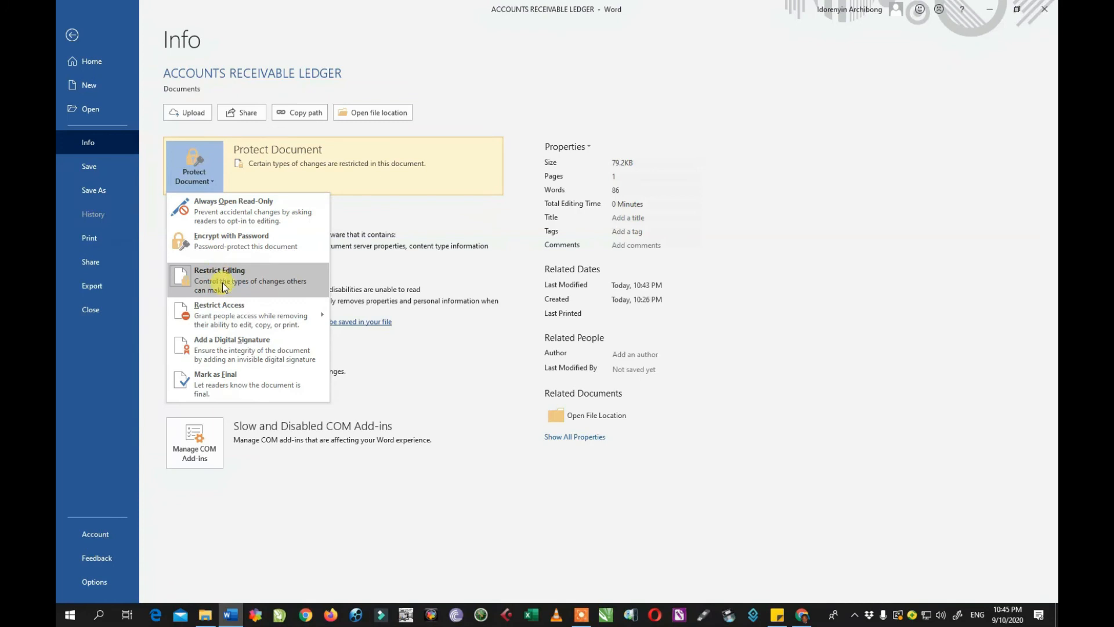
mouse_move(225, 307)
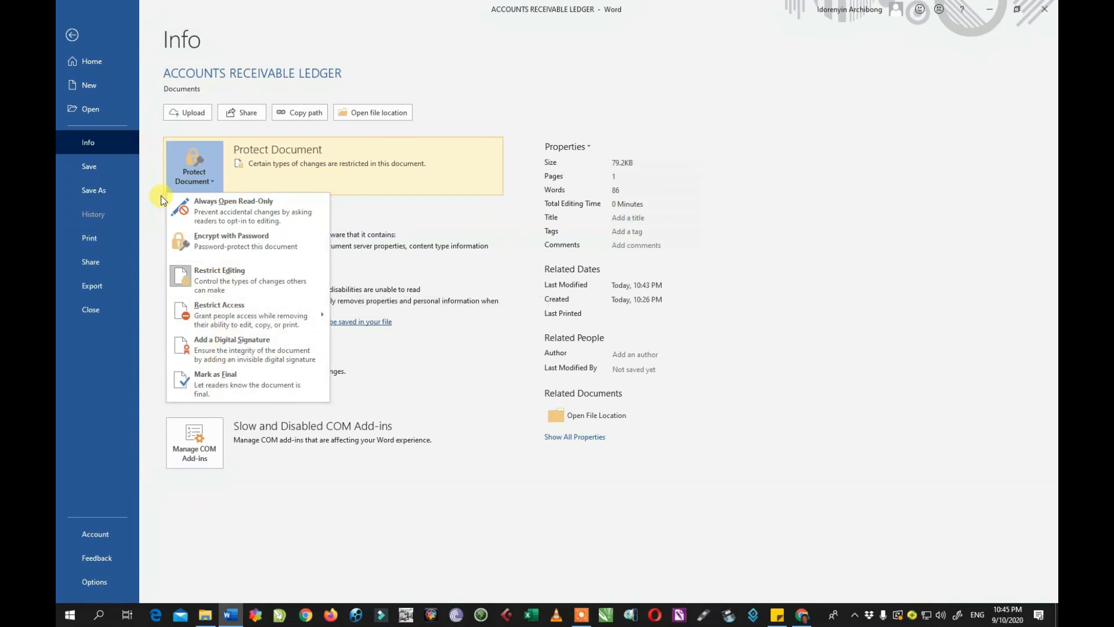
click(155, 211)
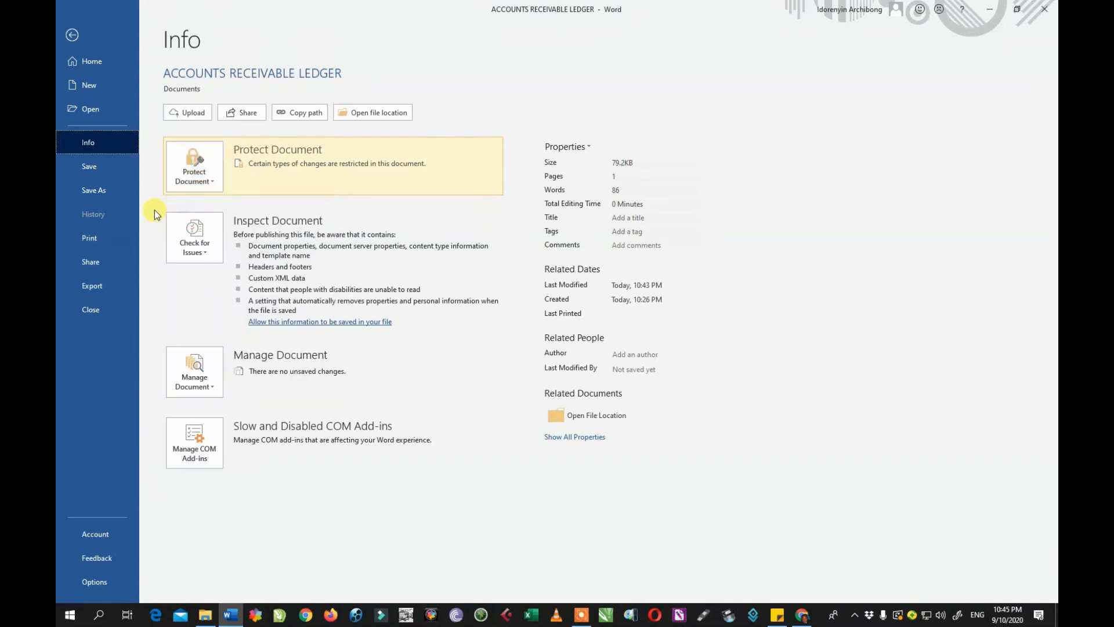
click(196, 179)
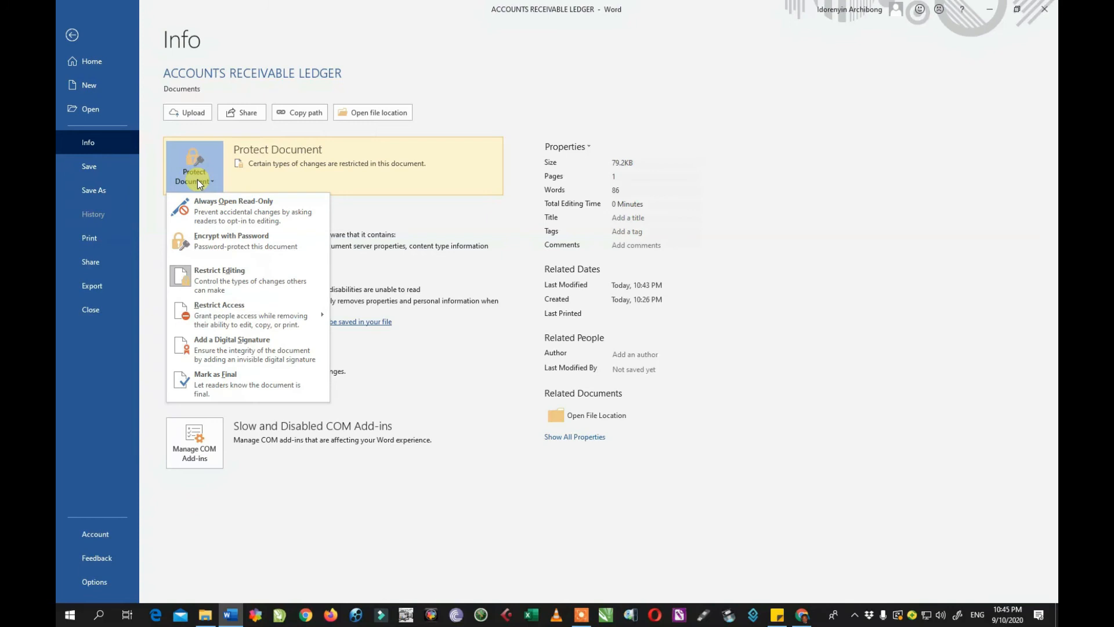
Stop the ledger's editing protection by entering its password, then save the document.
click(231, 275)
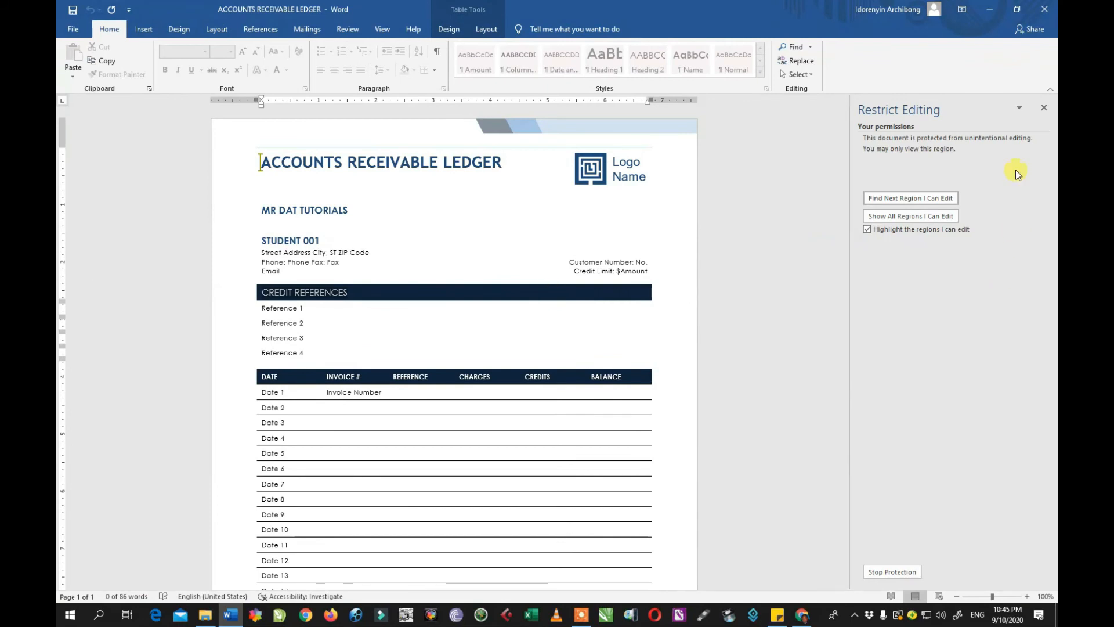
click(1019, 108)
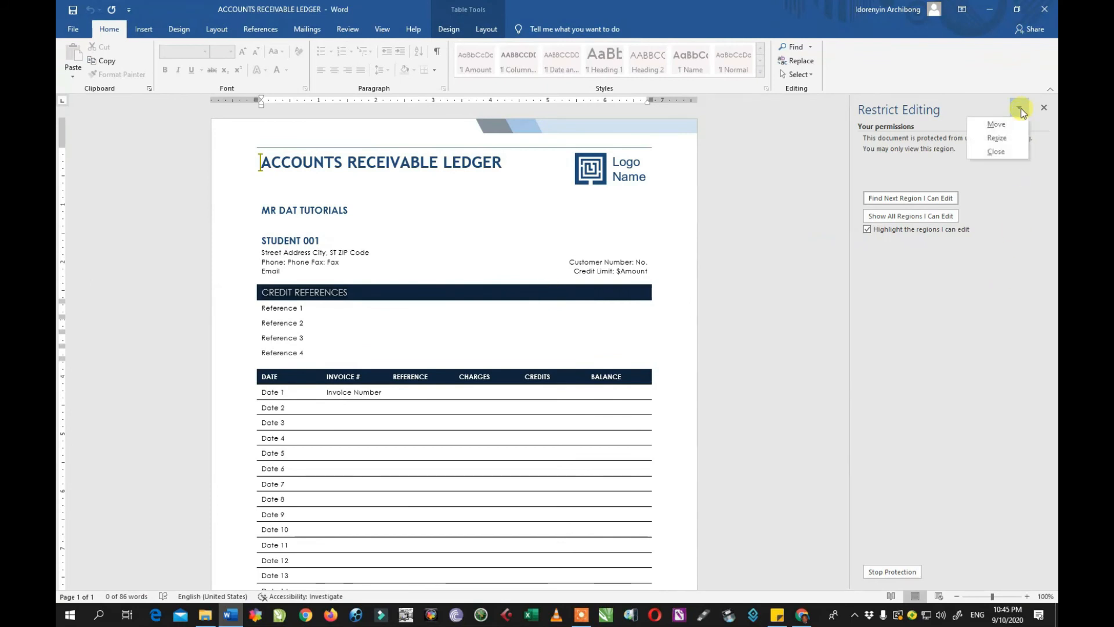
key(Escape)
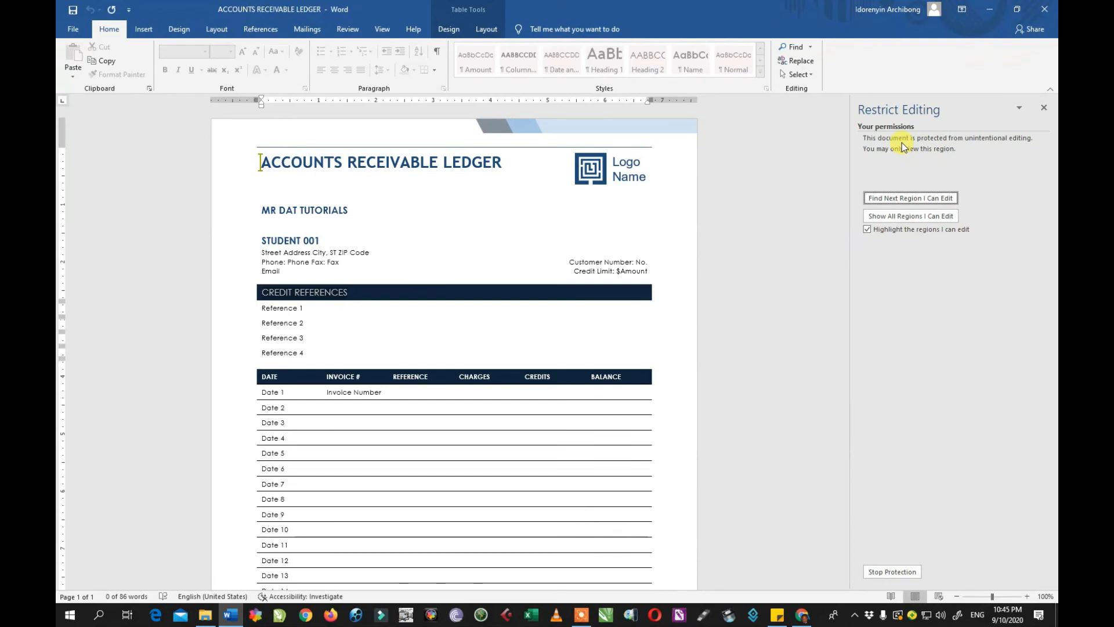
click(882, 572)
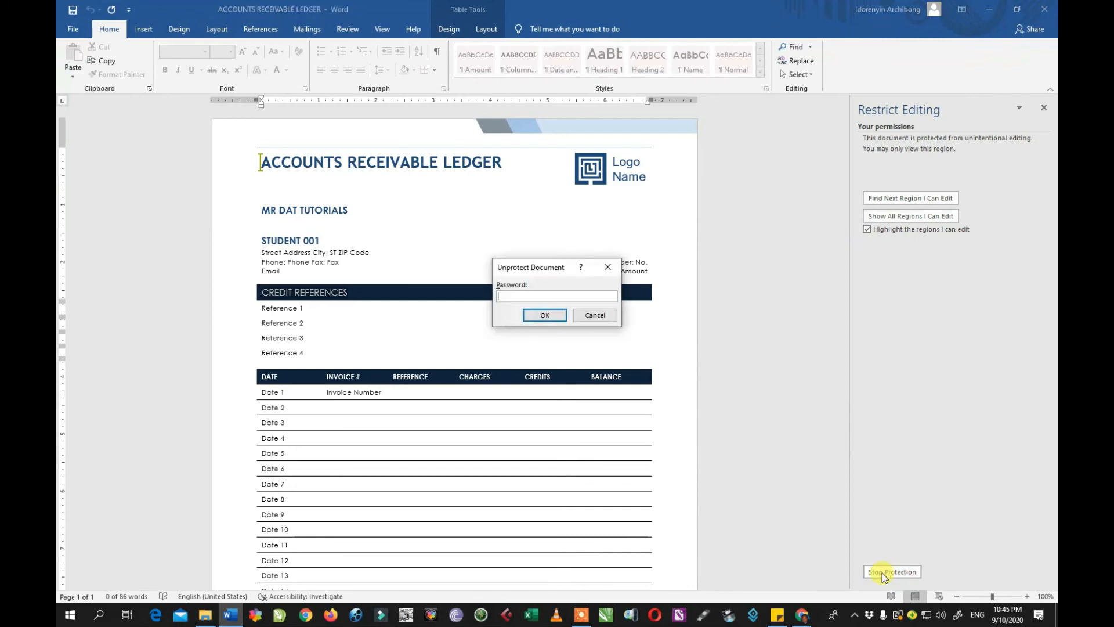
text(12345)
click(545, 315)
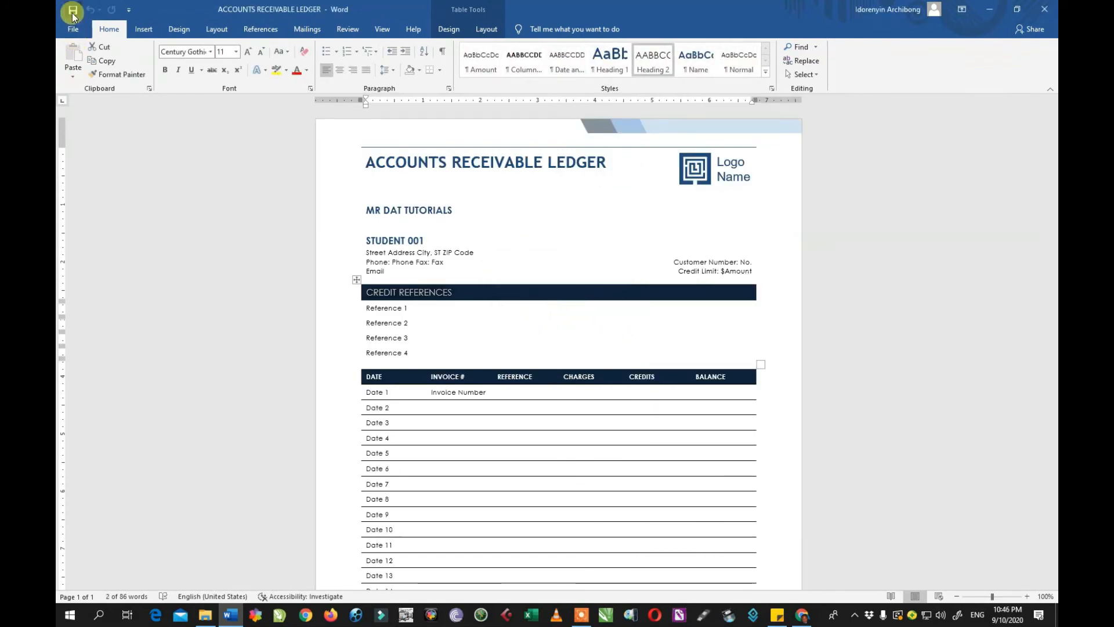
click(73, 11)
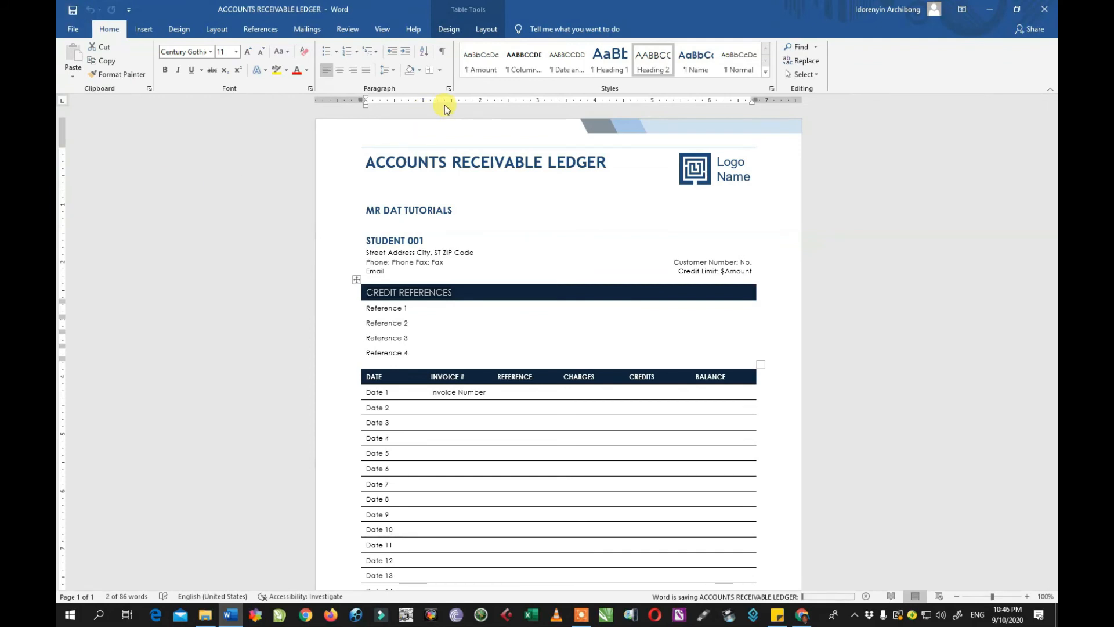
Reopen the ACCOUNTS RECEIVABLE LEDGER from the Recent list and return to File Backstage.
click(77, 29)
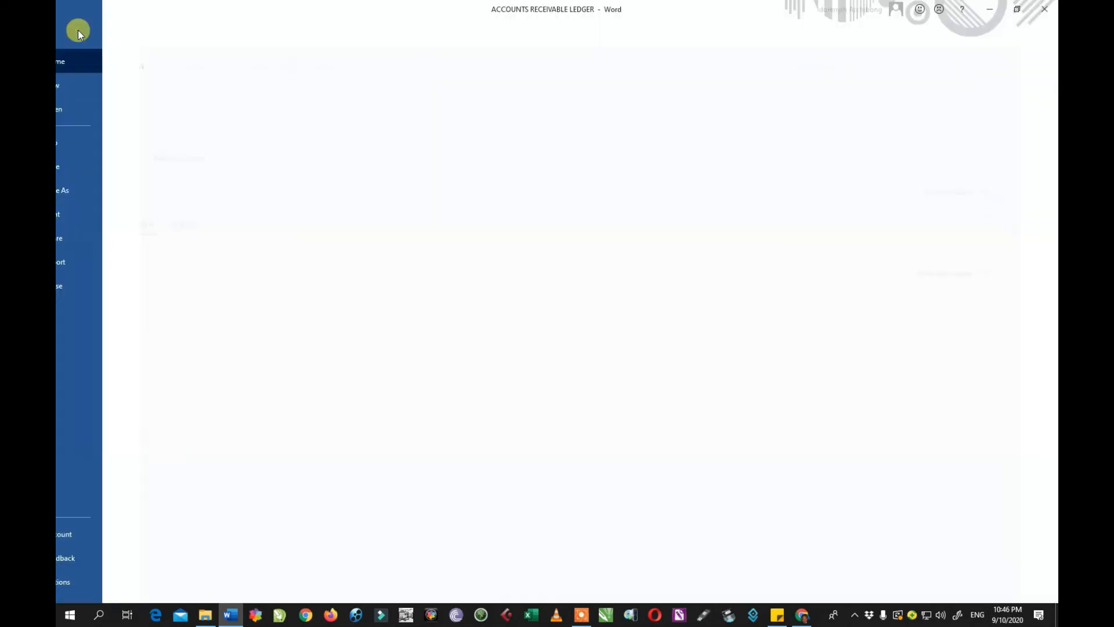
click(278, 278)
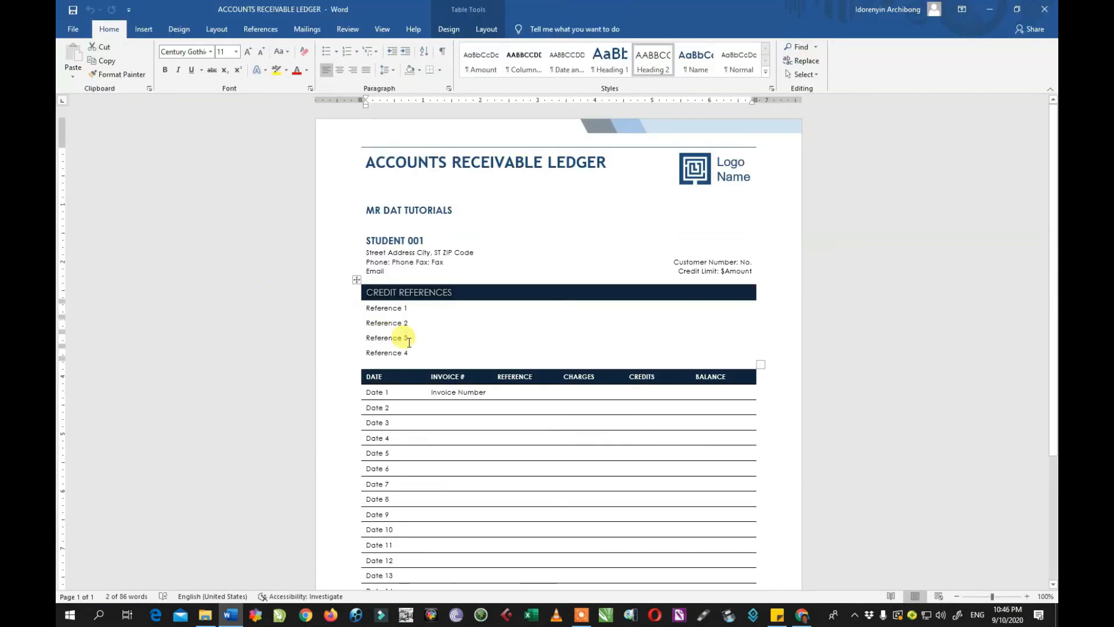
click(73, 29)
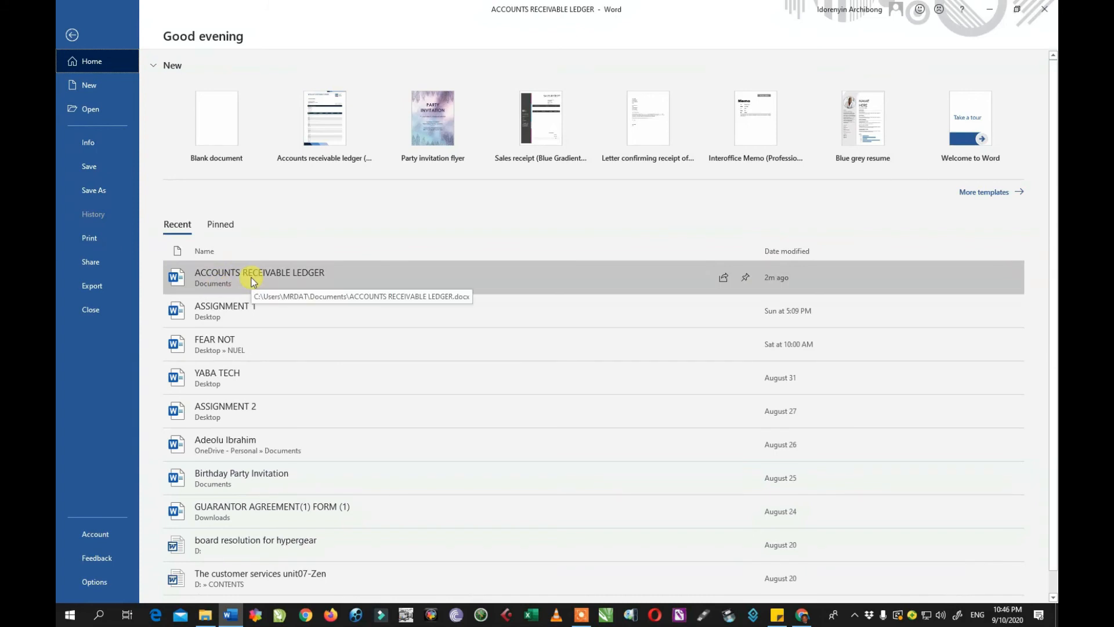
click(96, 238)
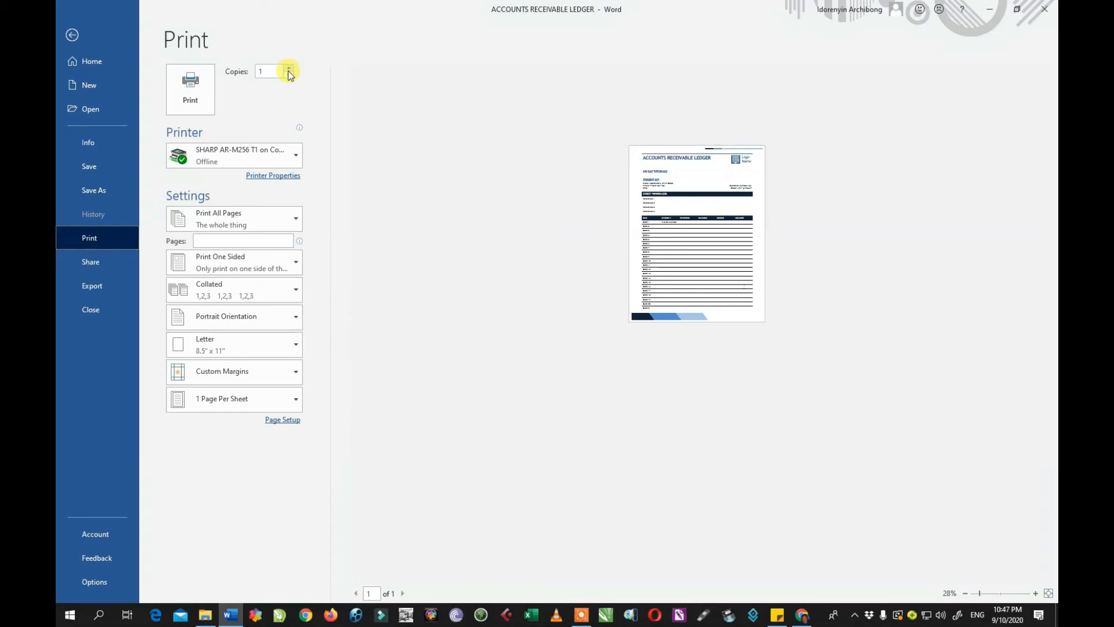
click(295, 154)
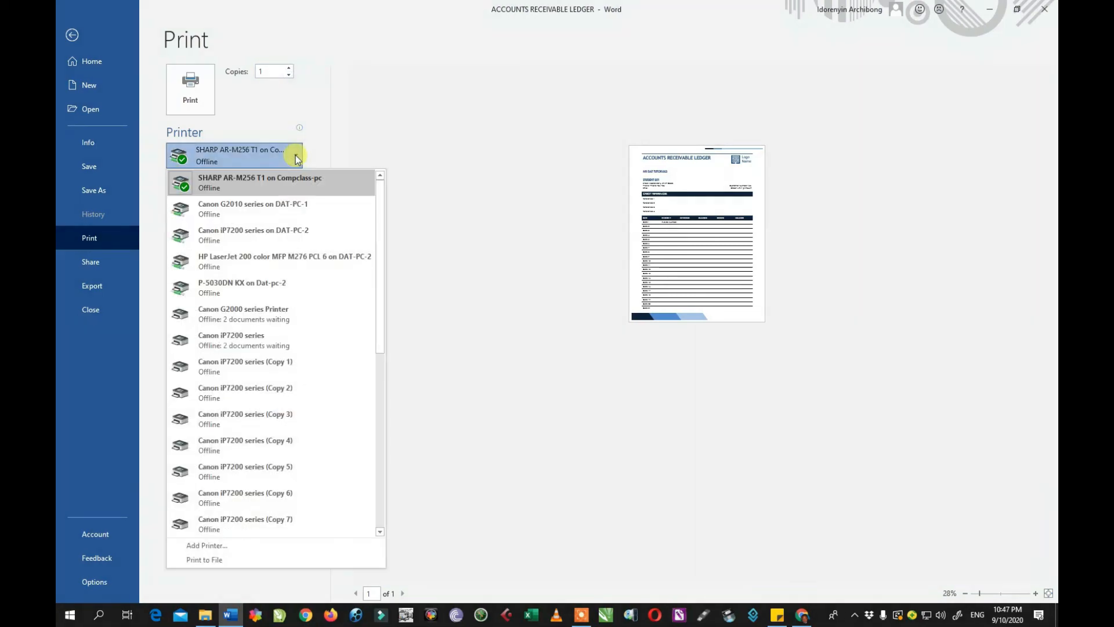
click(399, 355)
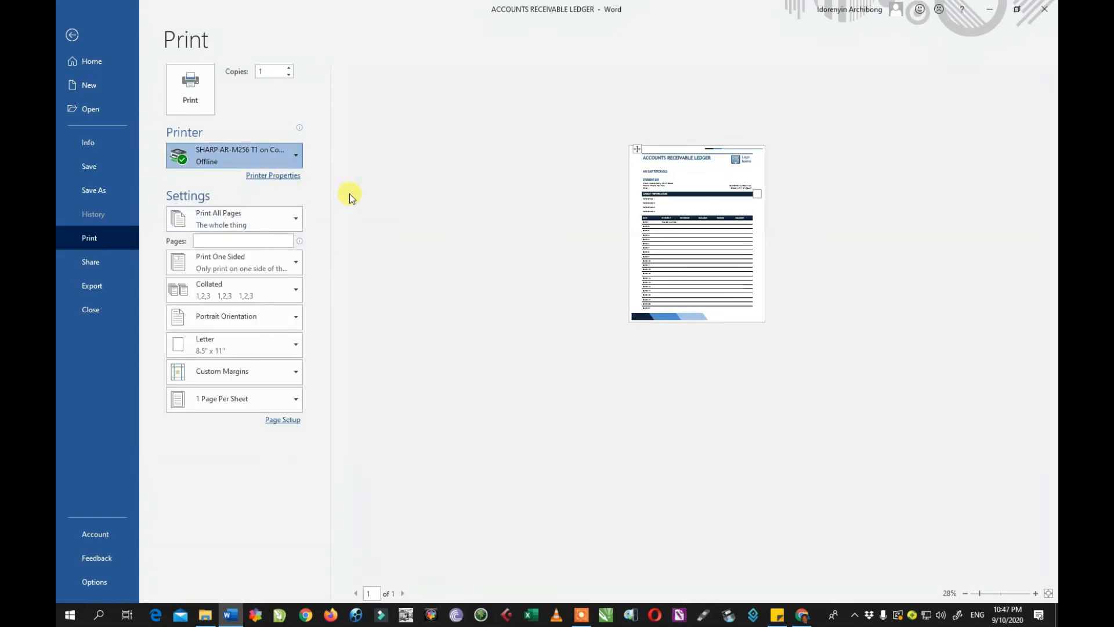
click(247, 234)
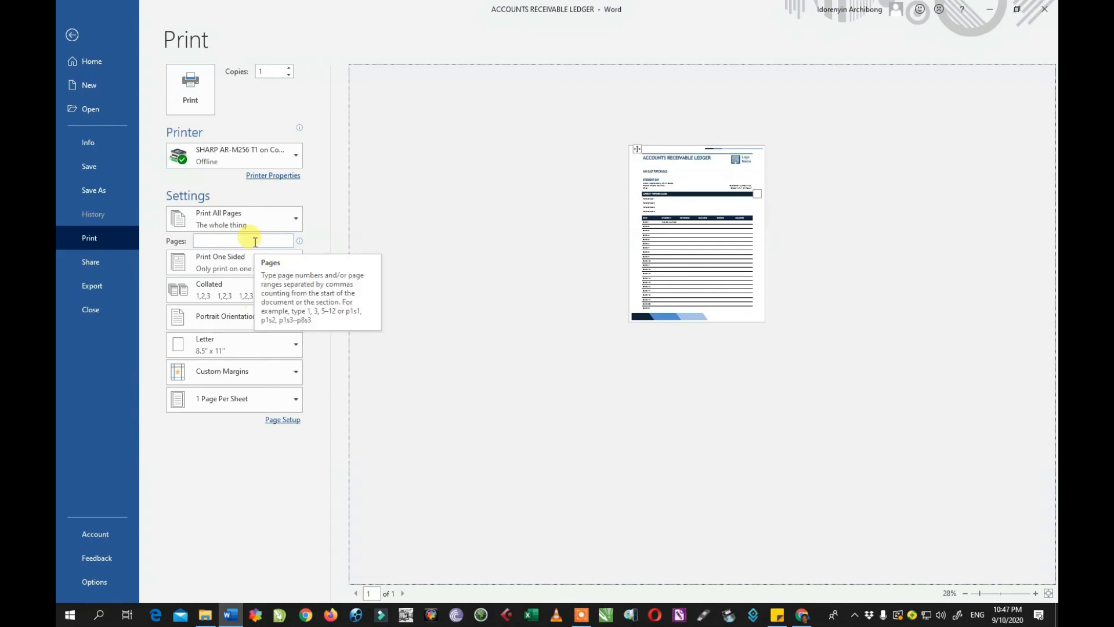
click(237, 243)
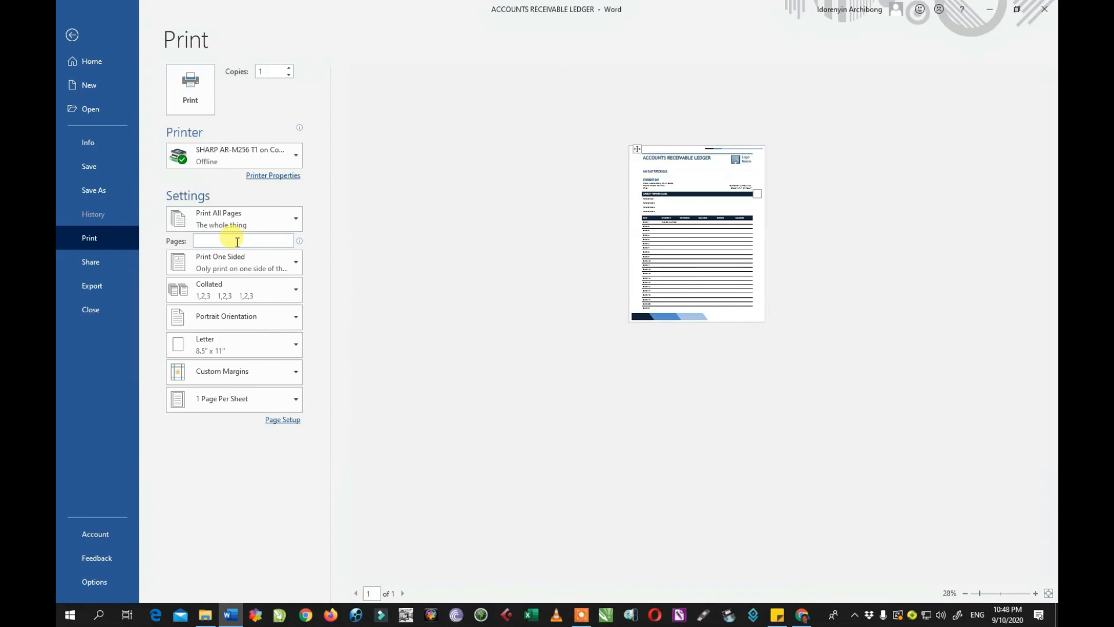
text(1)
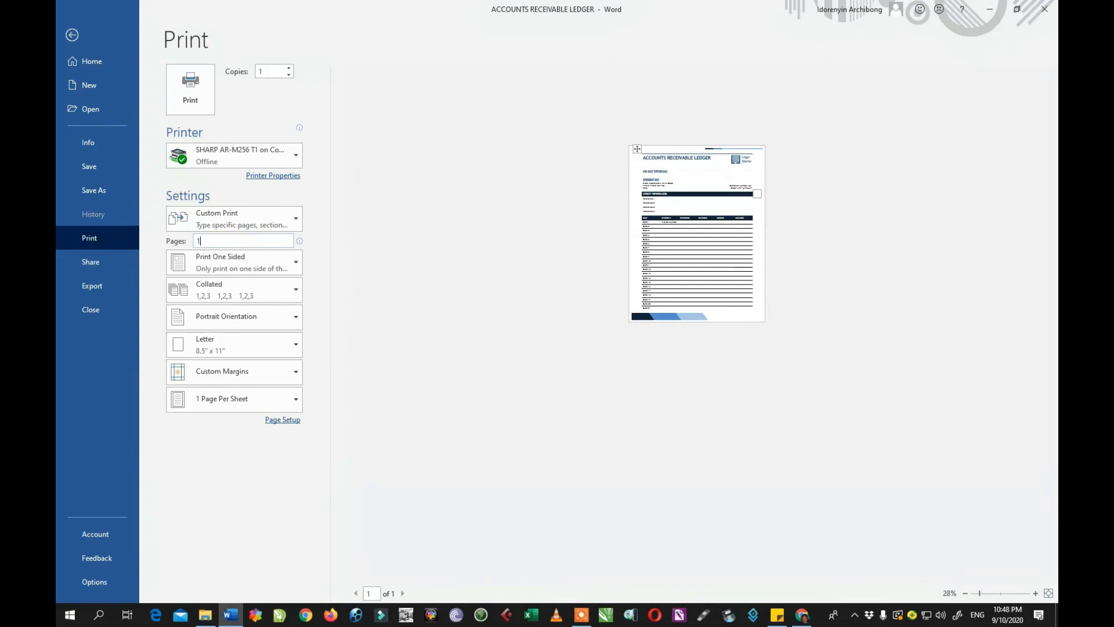
text(-5)
drag(213, 239, 58, 221)
text(1,3,5)
click(248, 244)
drag(212, 242, 141, 244)
key(BackSpace)
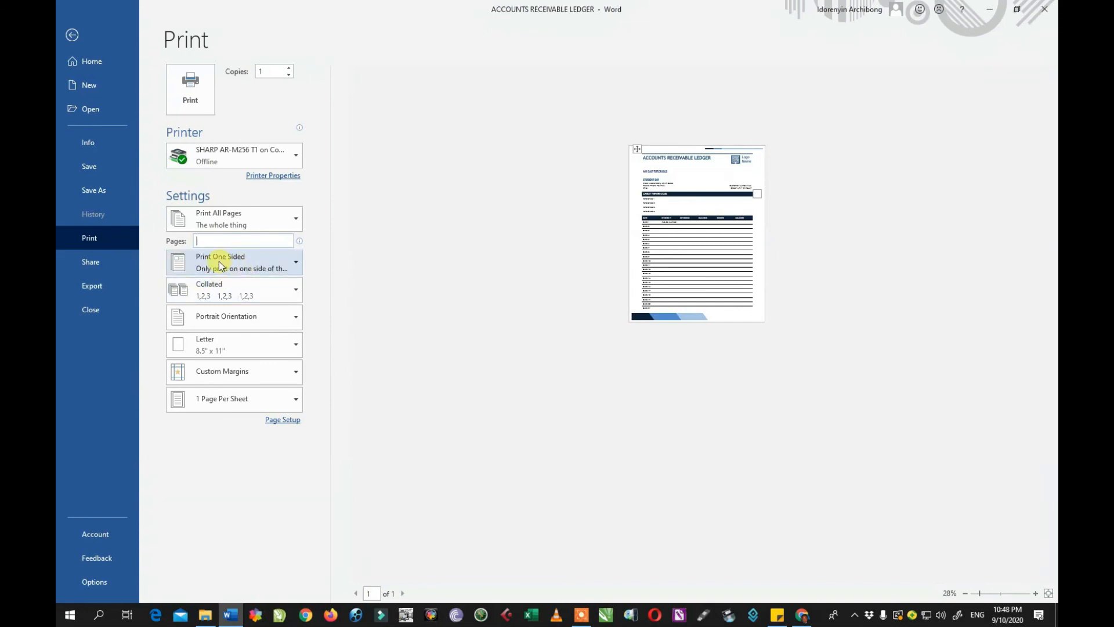
Review the duplex, collation and paper size choices, keeping one-sided, Collated and Letter.
click(296, 266)
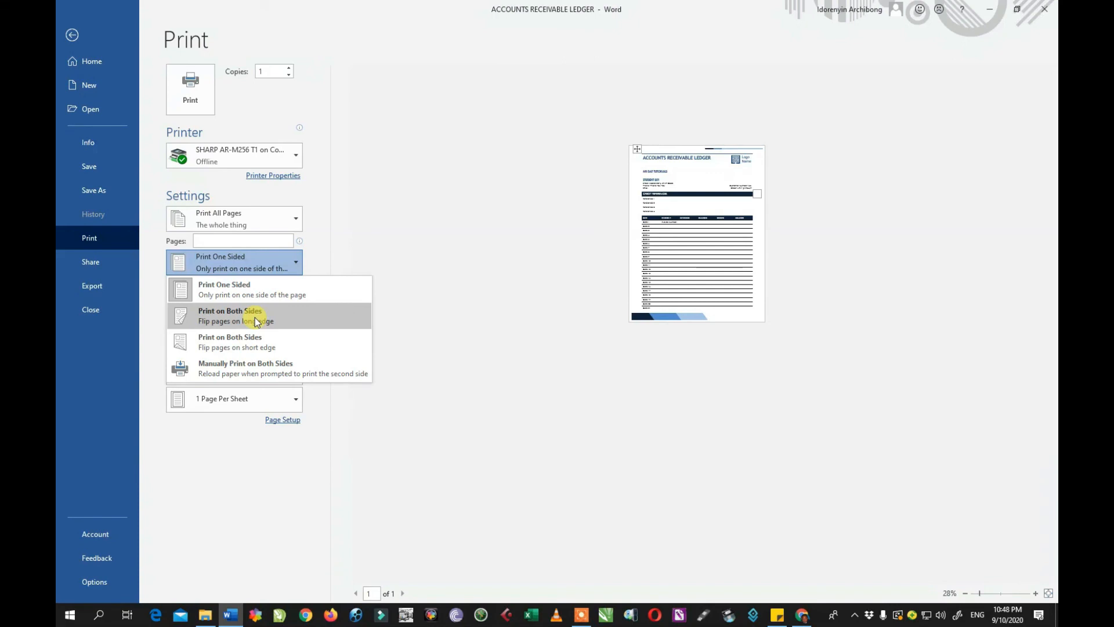
click(381, 242)
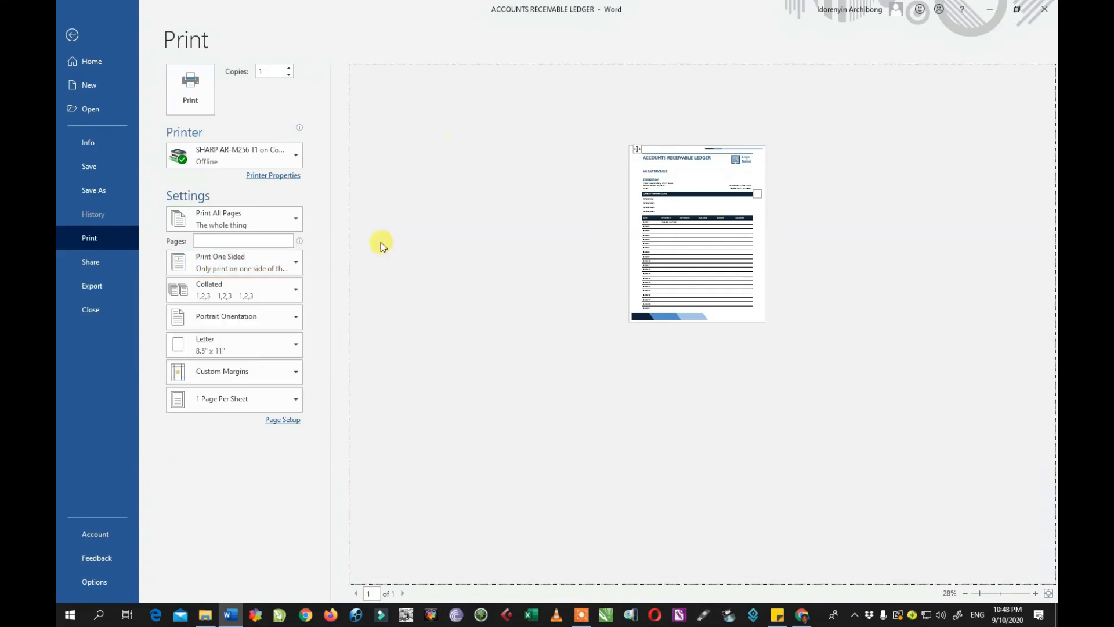
click(247, 297)
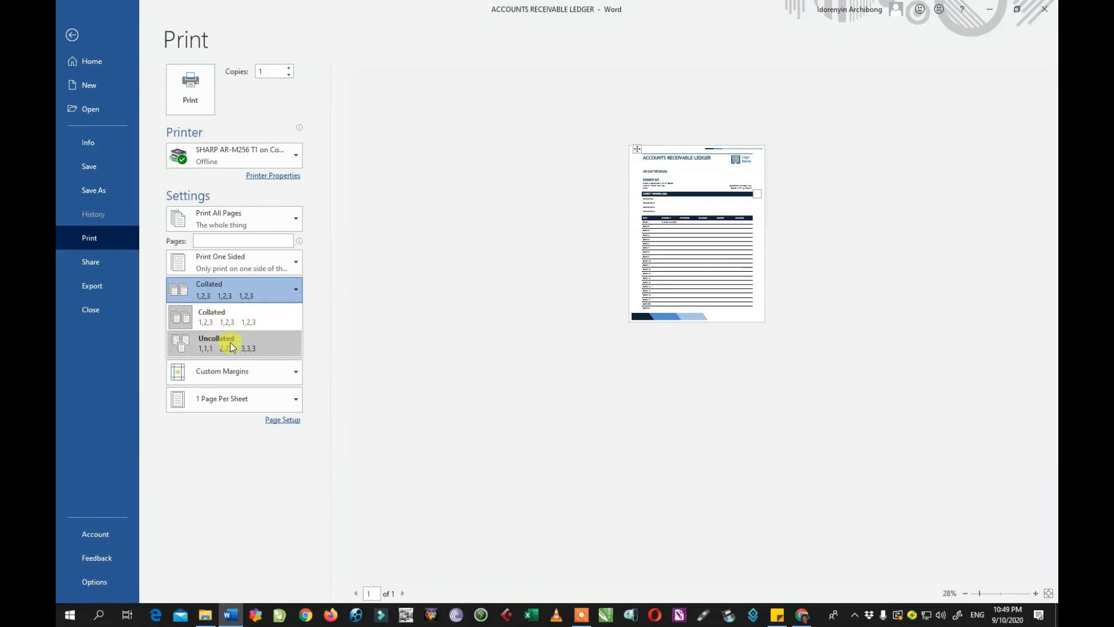
click(355, 330)
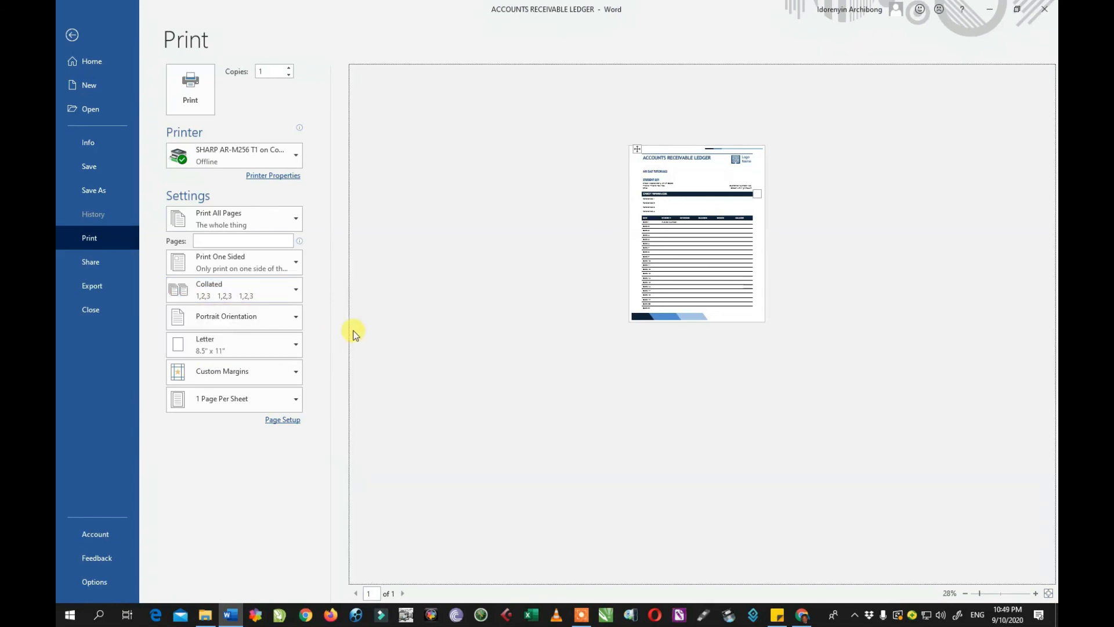
click(232, 354)
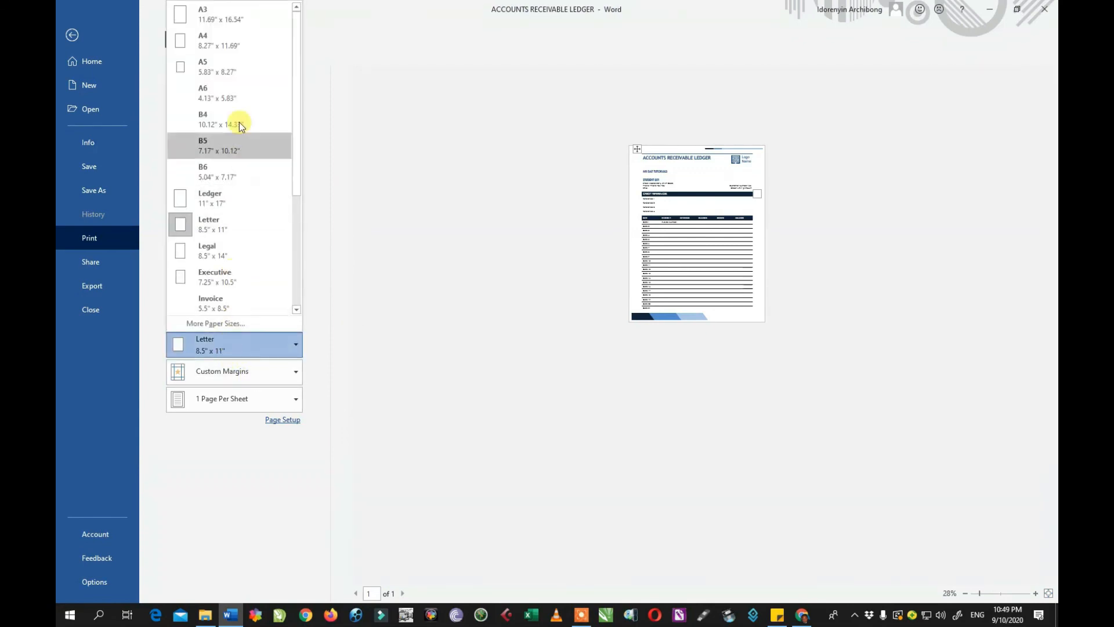
click(358, 238)
Try Landscape orientation, revert to Portrait, and view the Share page.
click(231, 316)
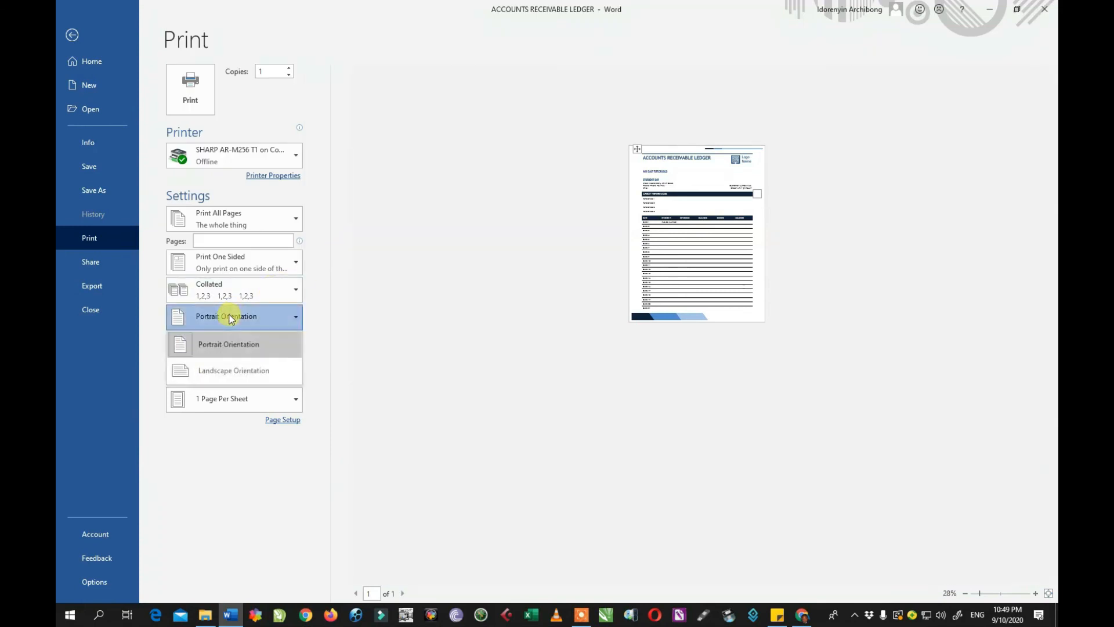
click(224, 375)
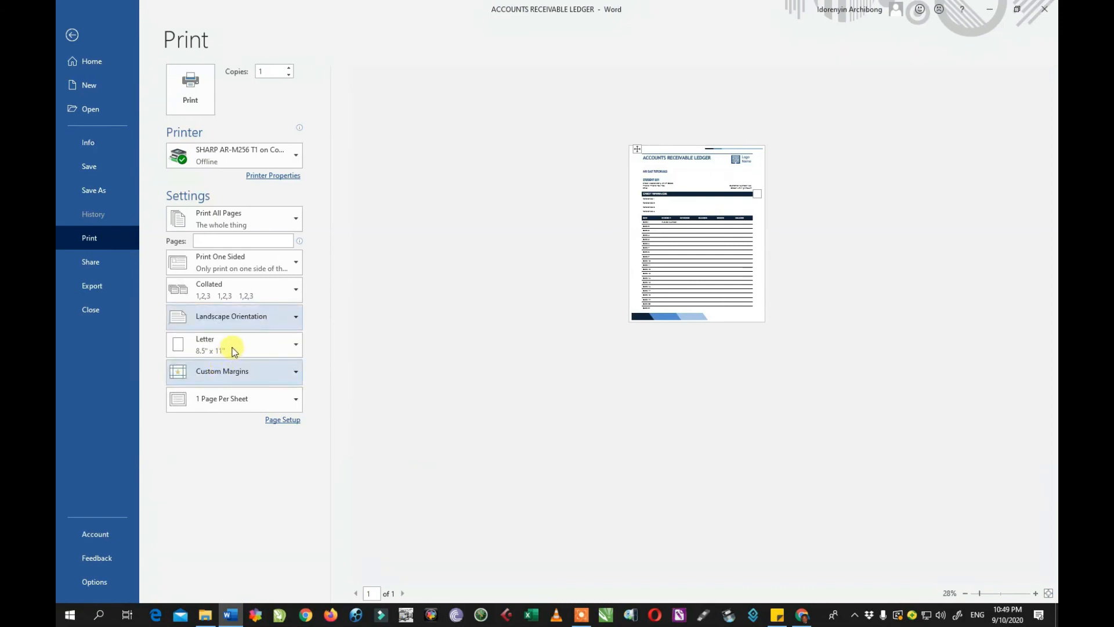
click(250, 322)
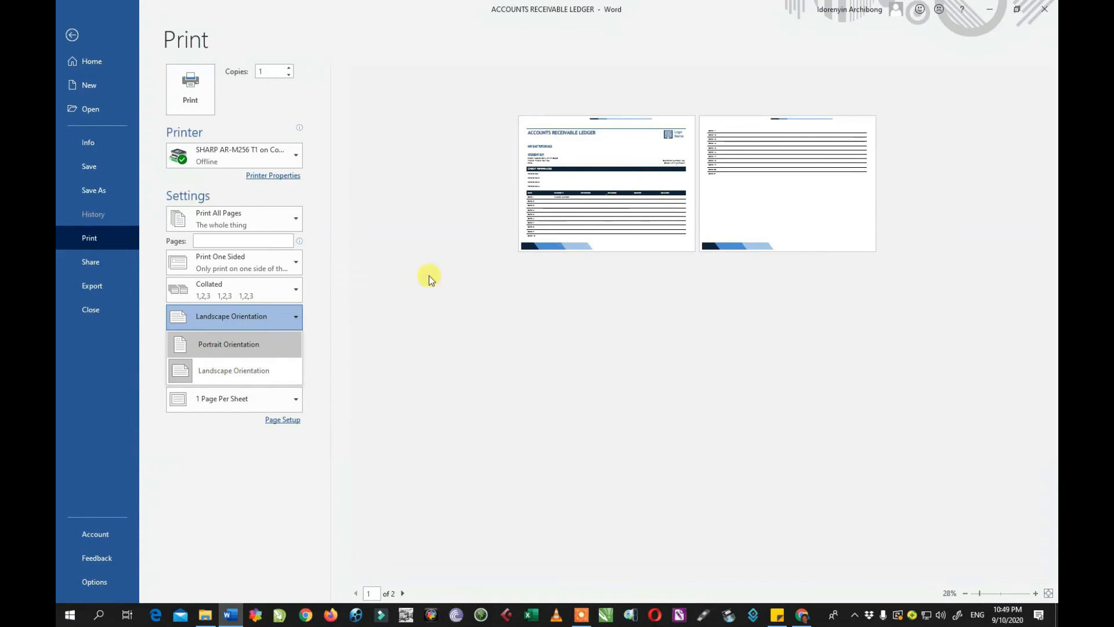
click(220, 321)
click(224, 312)
click(224, 342)
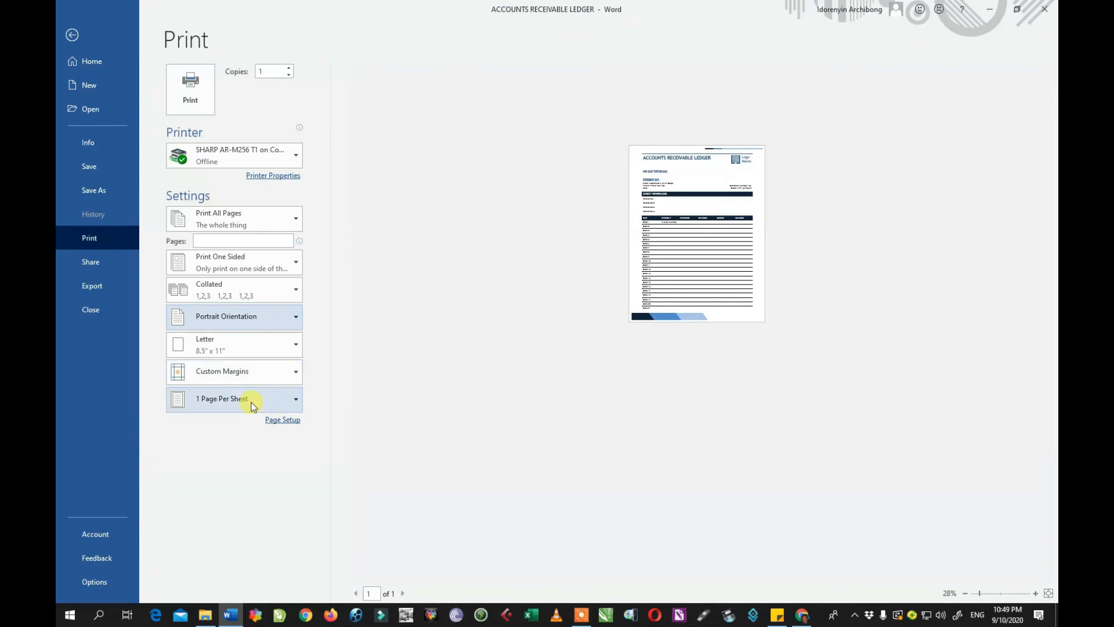
click(84, 263)
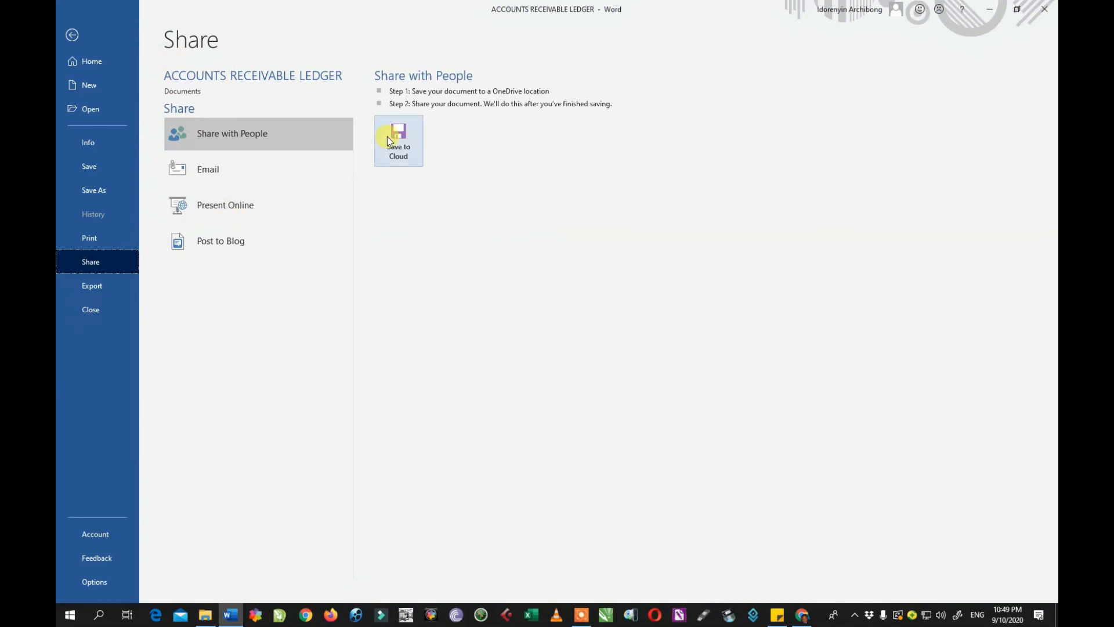
Show the Export page offering Create PDF/XPS Document and Change File Type.
click(105, 286)
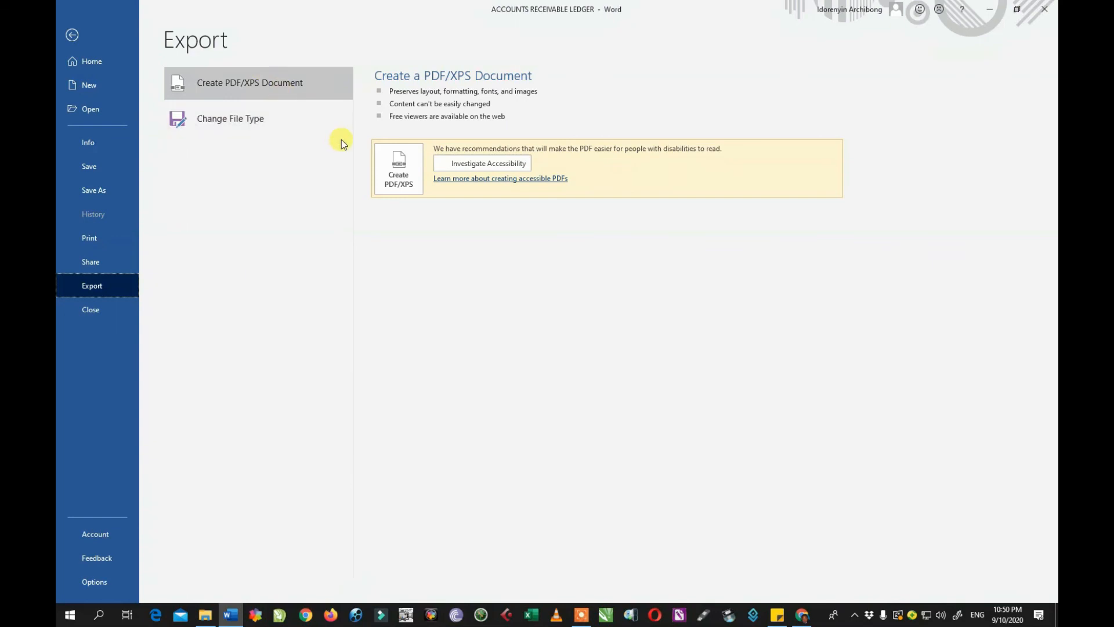
Publish the ledger as ACCOUNTS RECEIVABLE LEDGER.pdf with the PDF type, opening it afterwards.
click(395, 170)
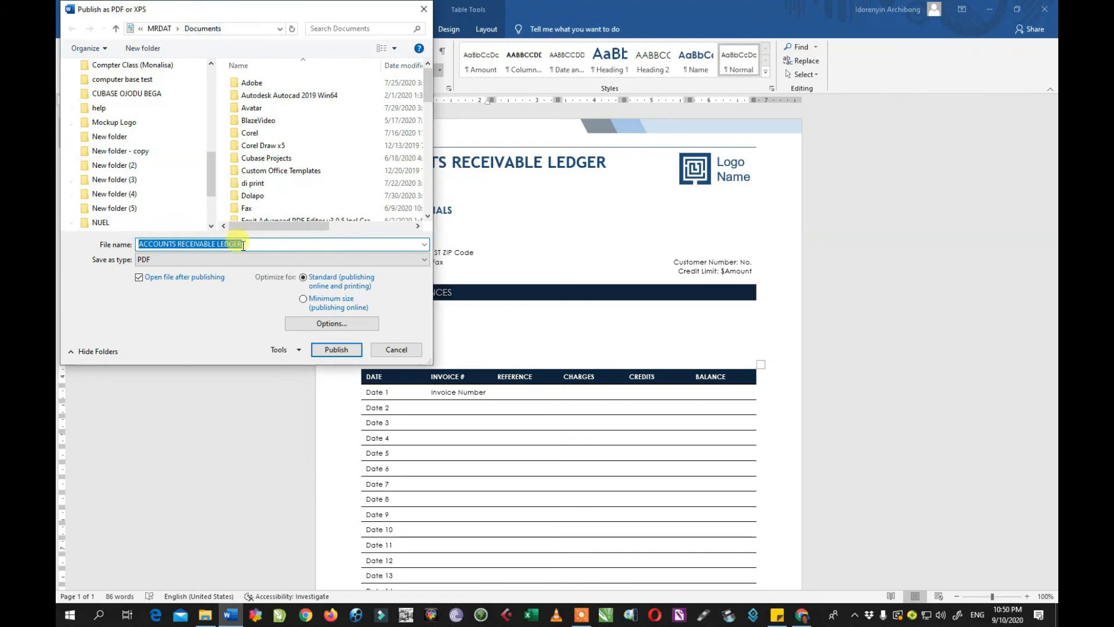
click(159, 261)
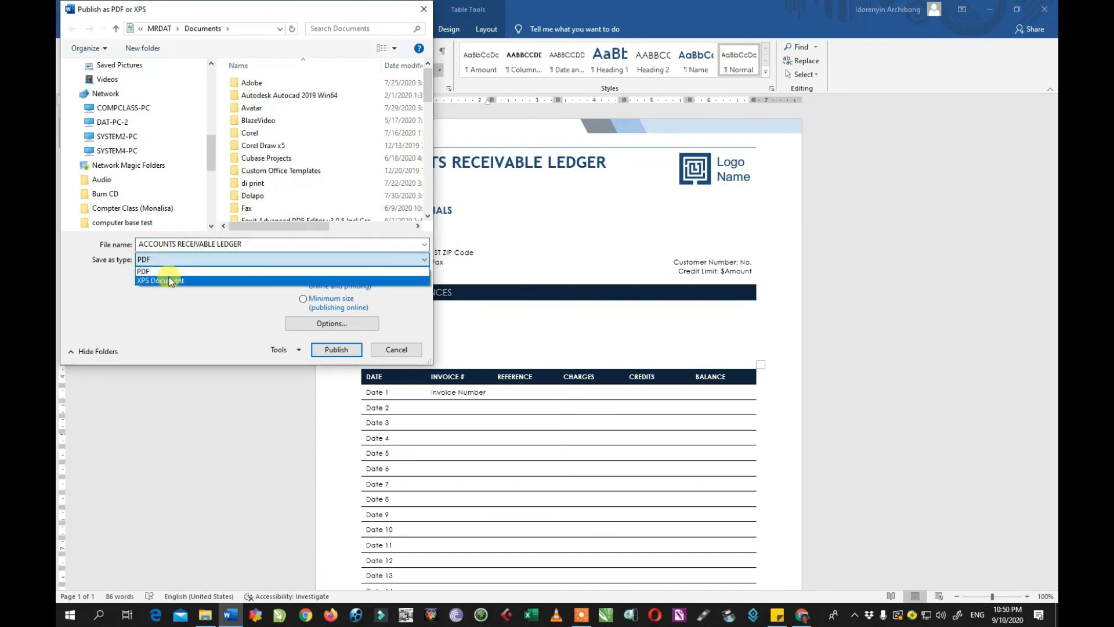
click(196, 314)
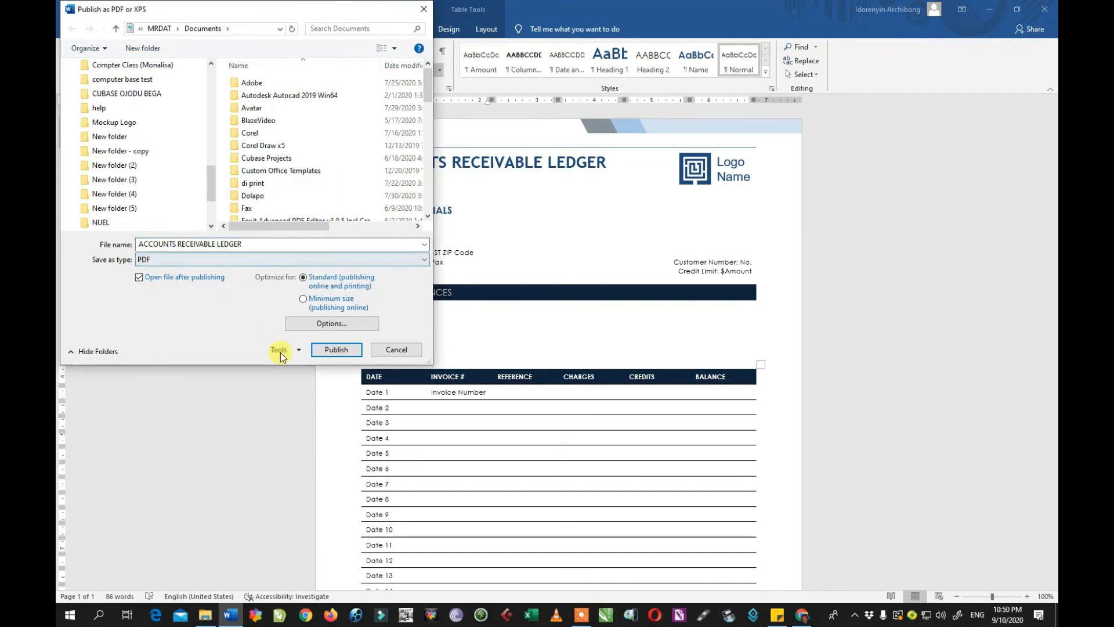
click(337, 350)
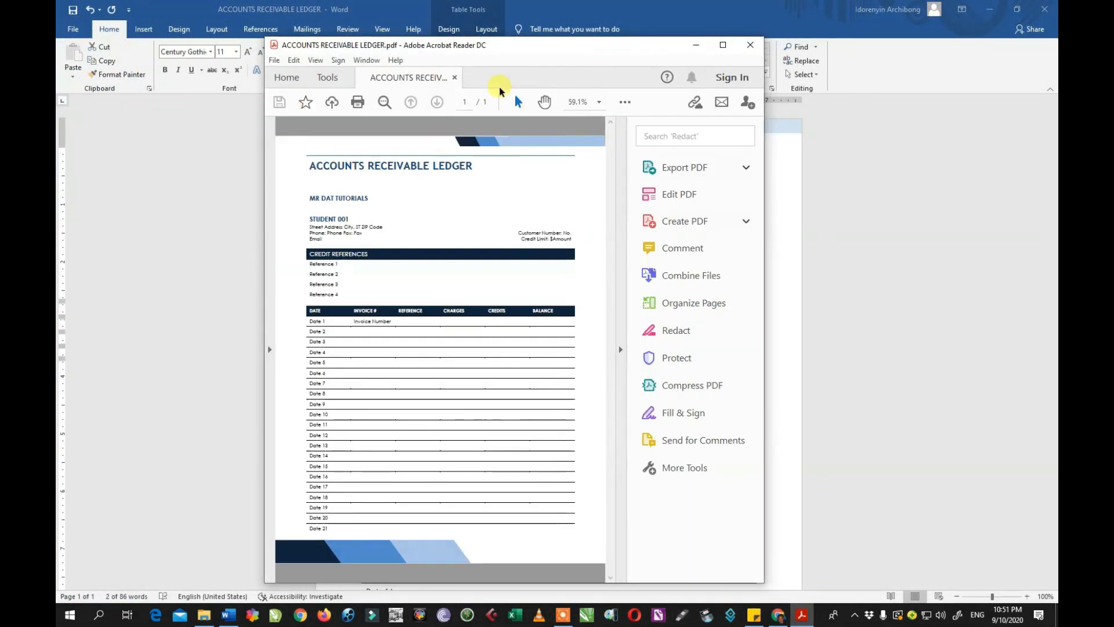
Maximize Acrobat Reader, scroll the ledger PDF through row Date 21, then minimize Reader.
drag(507, 51, 469, 39)
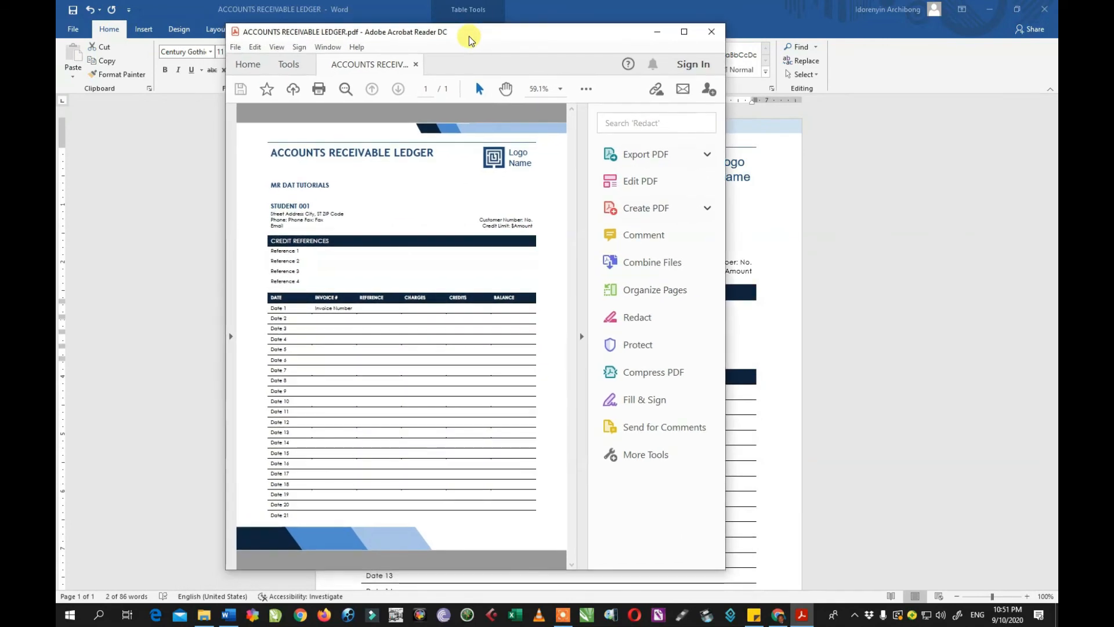
double_click(469, 40)
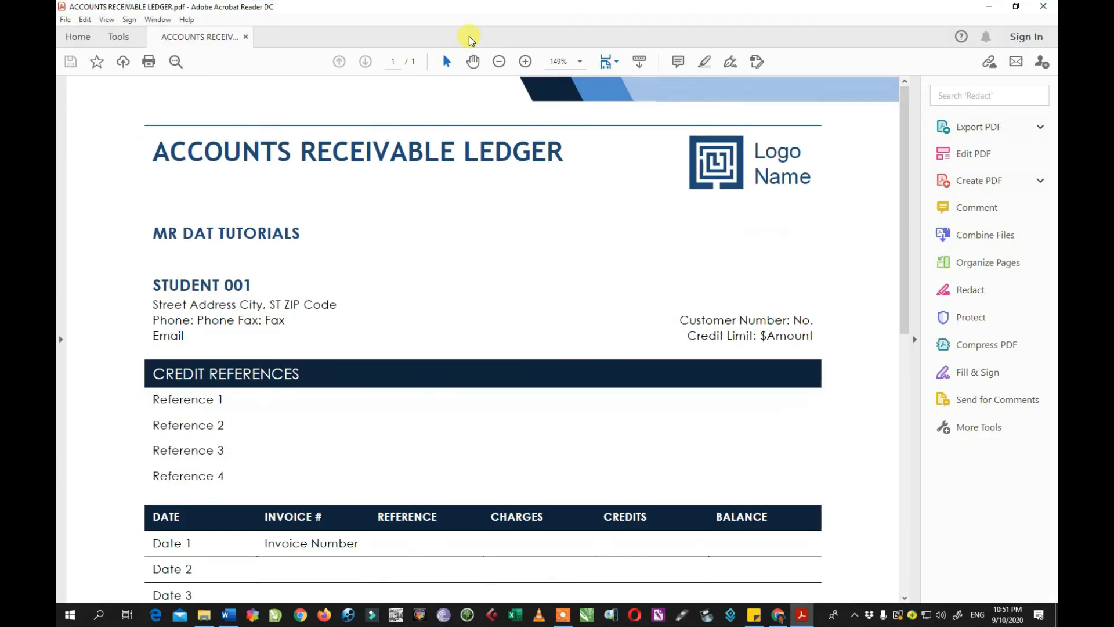
scroll(530, 261, down, 6)
scroll(641, 544, down, 2)
scroll(642, 537, up, 8)
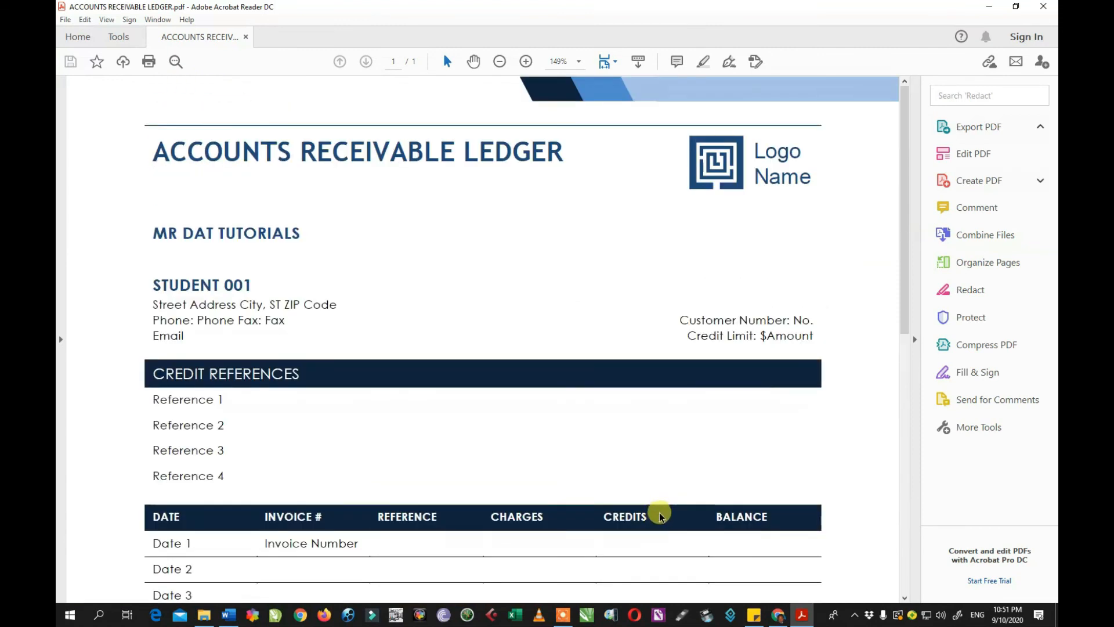
scroll(1016, 20, down, 9)
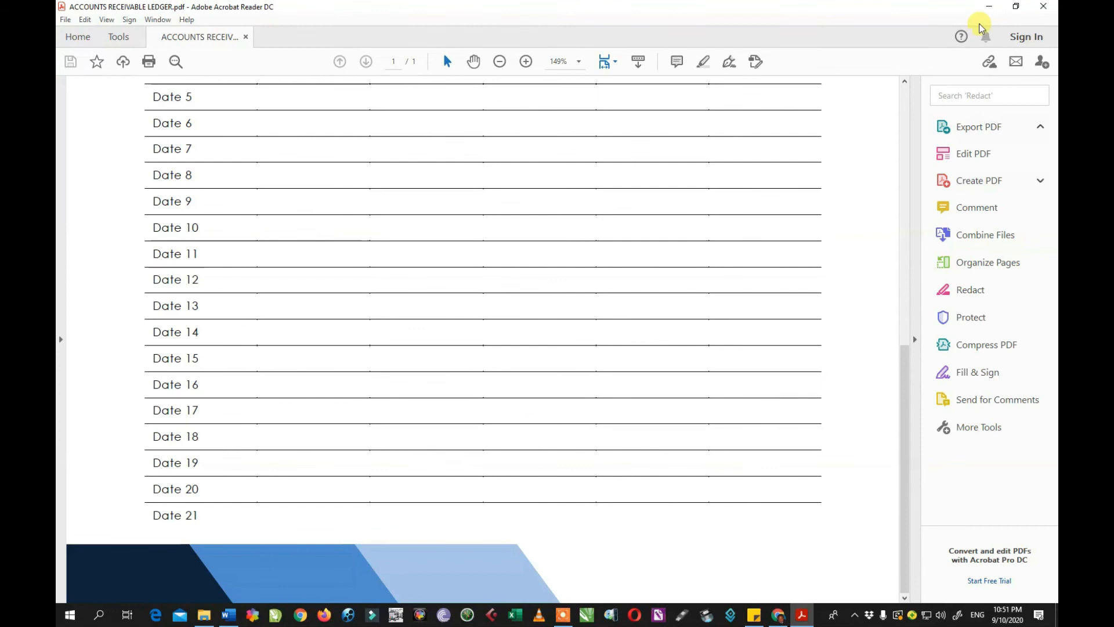
click(989, 7)
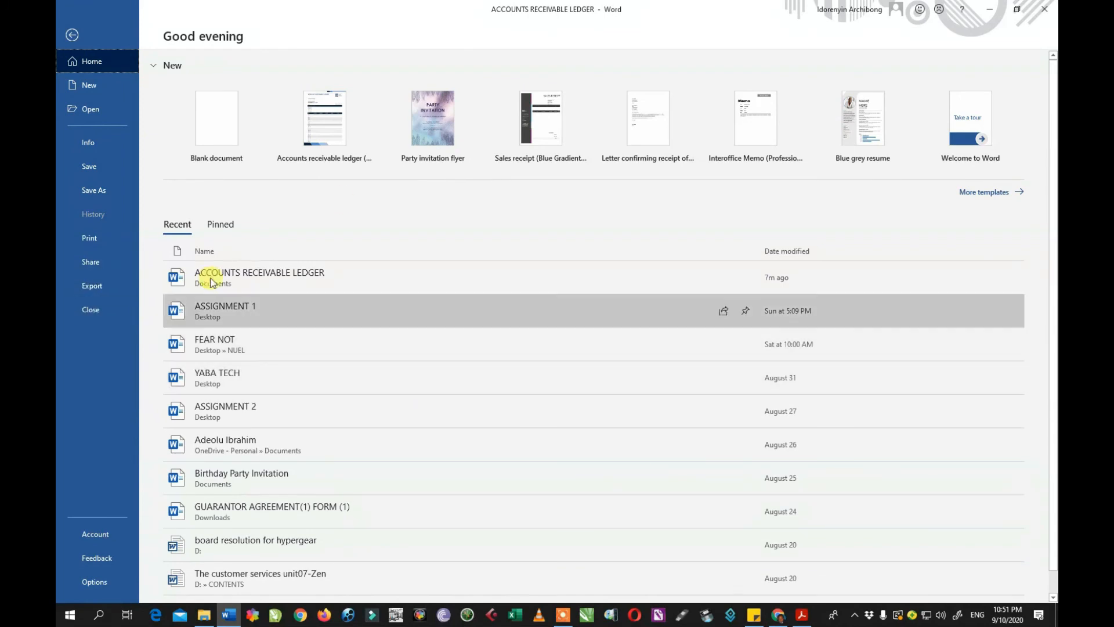
Save the ACCOUNTS RECEIVABLE LEDGER document and close it.
click(89, 171)
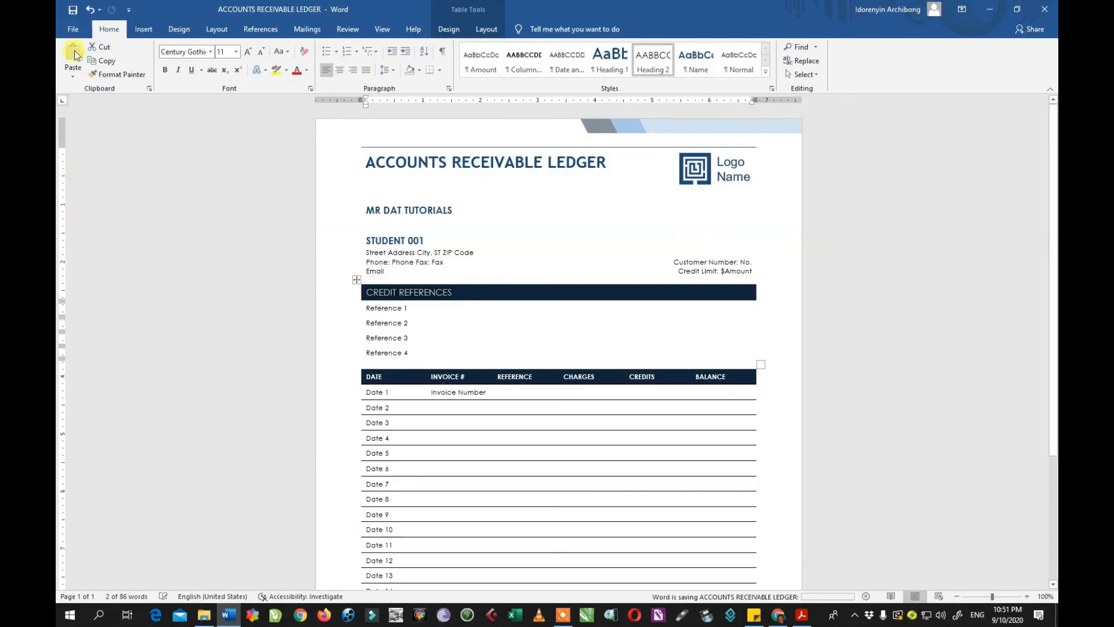
click(73, 29)
click(87, 309)
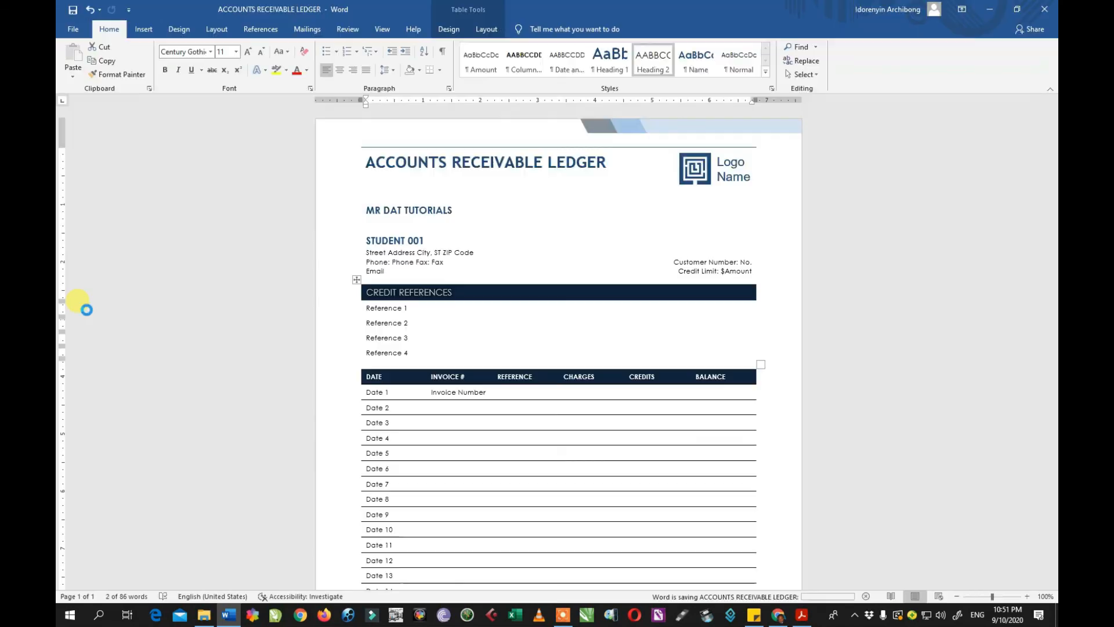